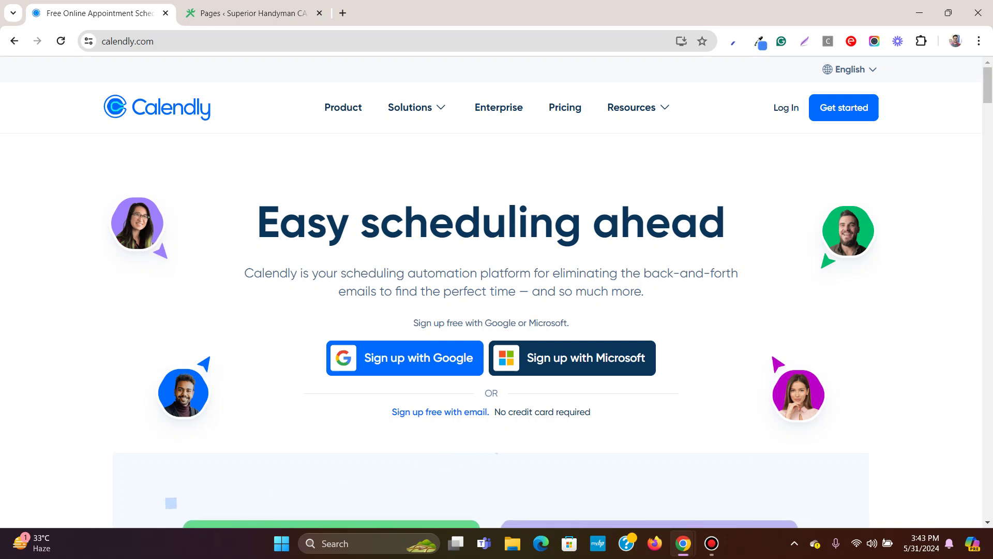
# In the WordPress Pages list, bring up the link menu for the Services page's View link.
pyautogui.hotkey('ctrl', 'Tab')
pyautogui.scroll(-8, 821, 247)
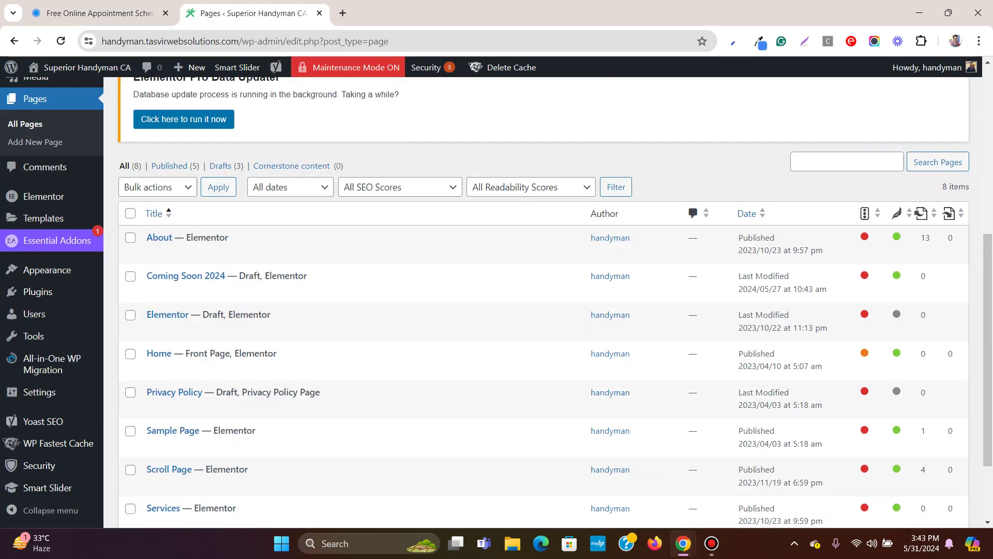
pyautogui.rightClick(246, 419)
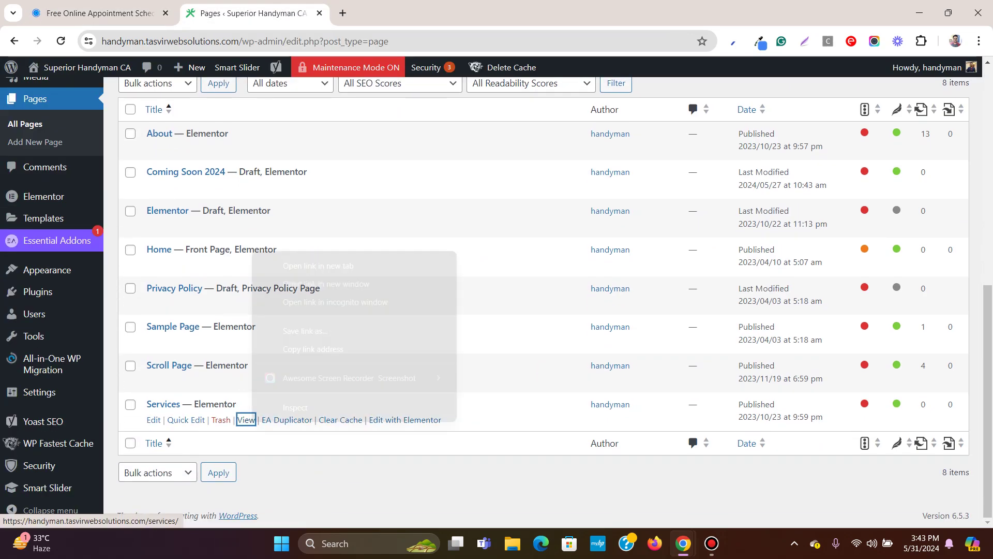
# Open the live Services page in a new tab placed ahead of the Pages list.
pyautogui.click(310, 265)
pyautogui.hotkey('ctrl', 'Tab')
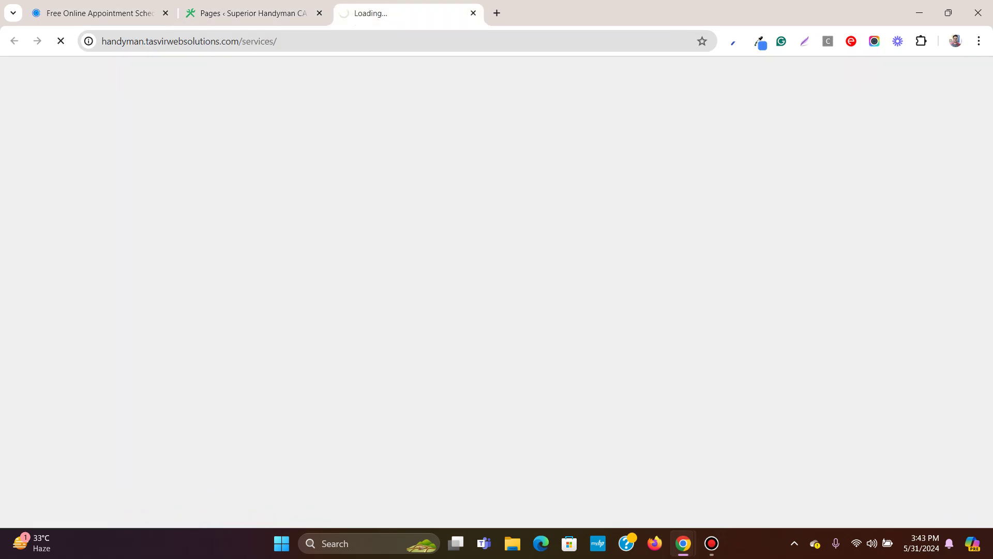
pyautogui.hotkey('ctrl', 'shift', 'pageup')
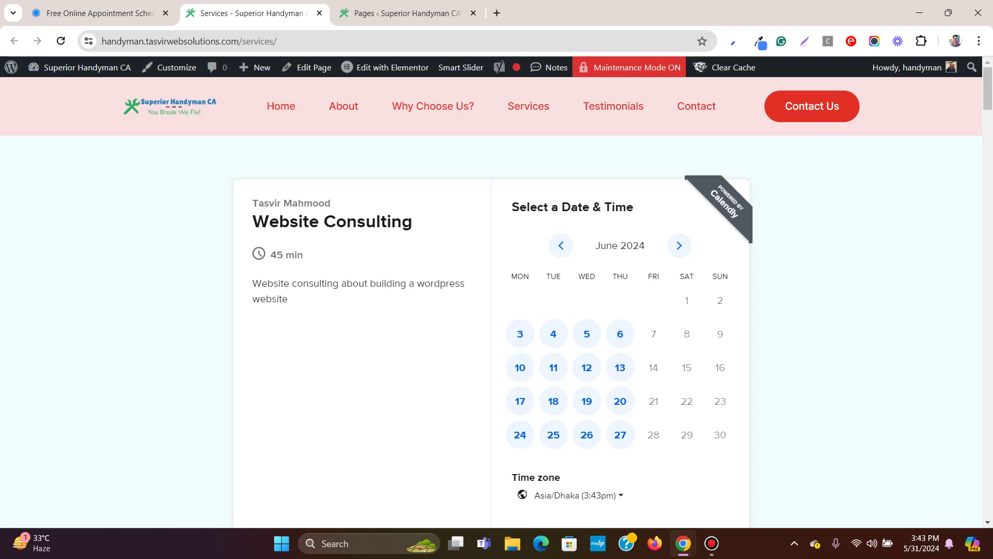
pyautogui.click(401, 12)
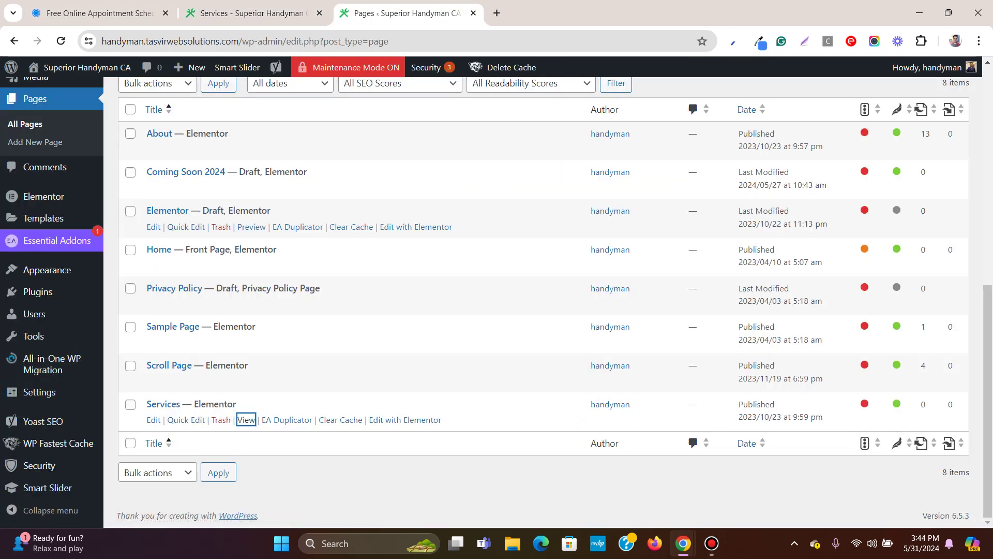
pyautogui.scroll(9, 496, 279)
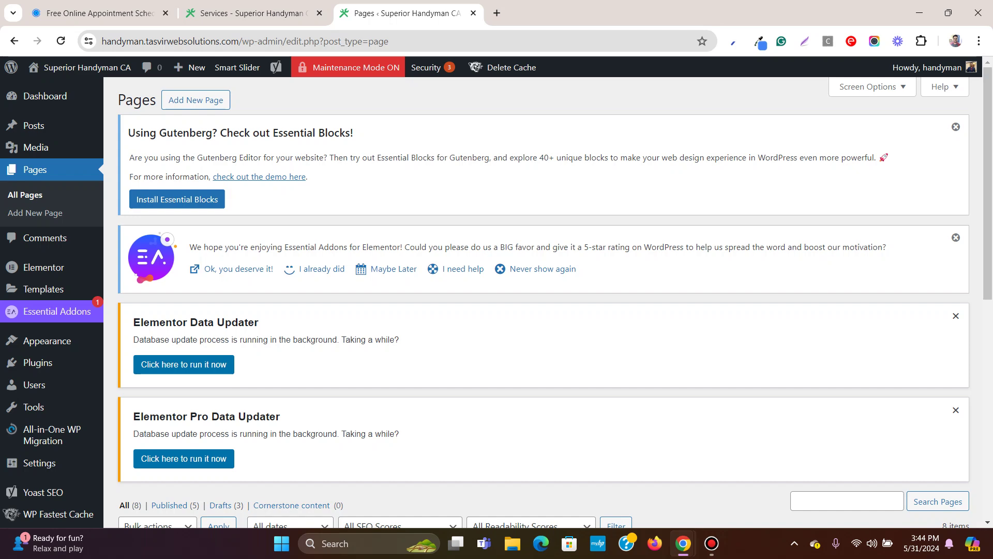
pyautogui.click(248, 13)
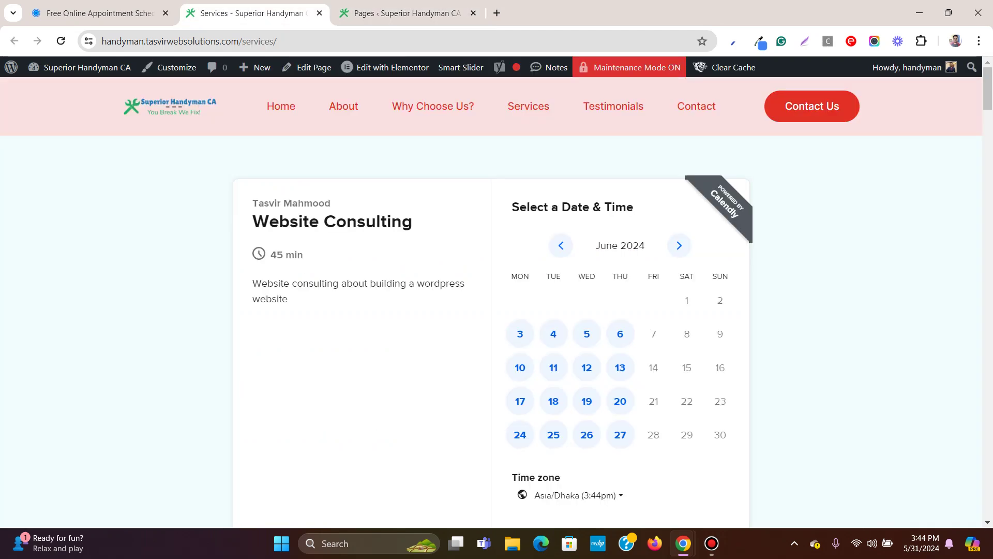
# Preview the Services booking page in a narrow window, then restore full screen.
pyautogui.click(948, 13)
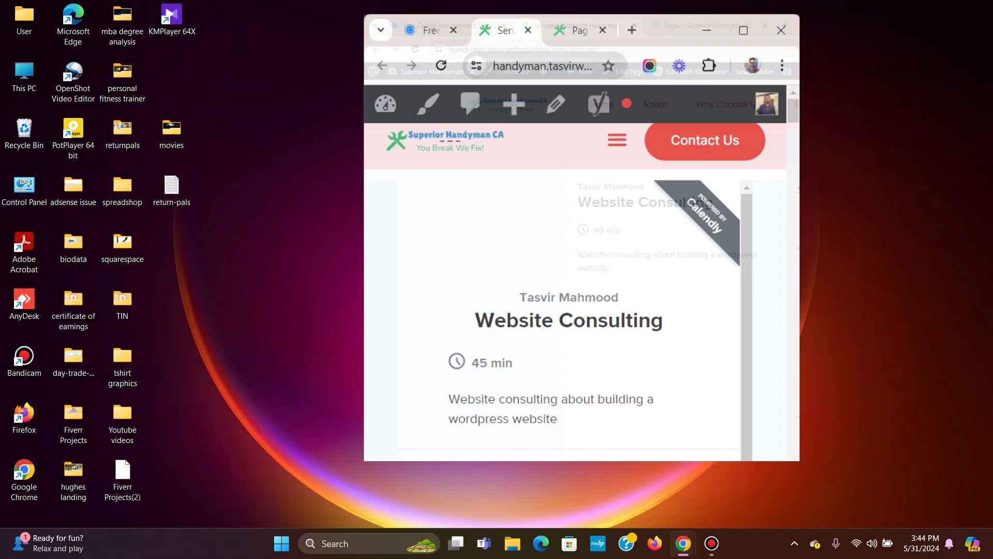
pyautogui.scroll(-3, 584, 311)
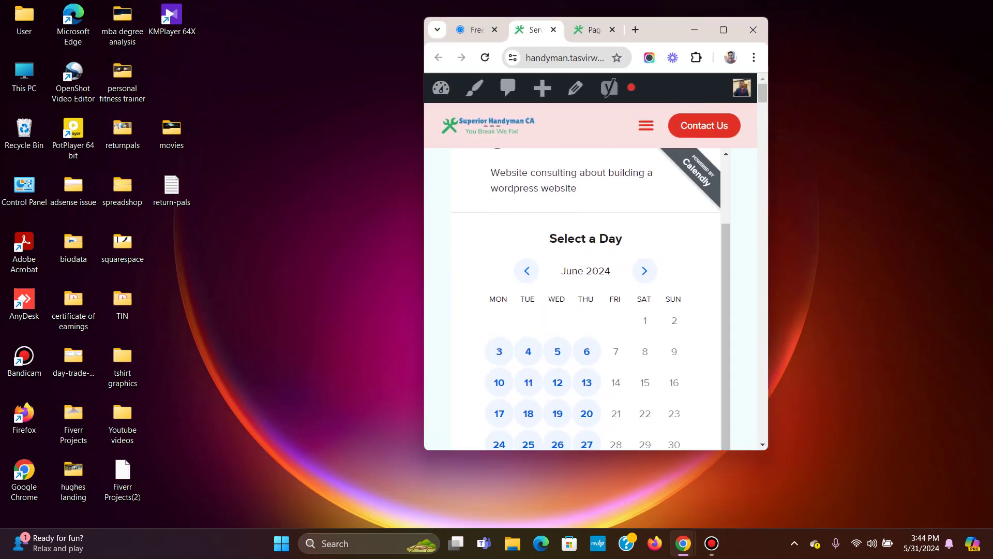
pyautogui.scroll(-5, 584, 310)
pyautogui.scroll(8, 584, 311)
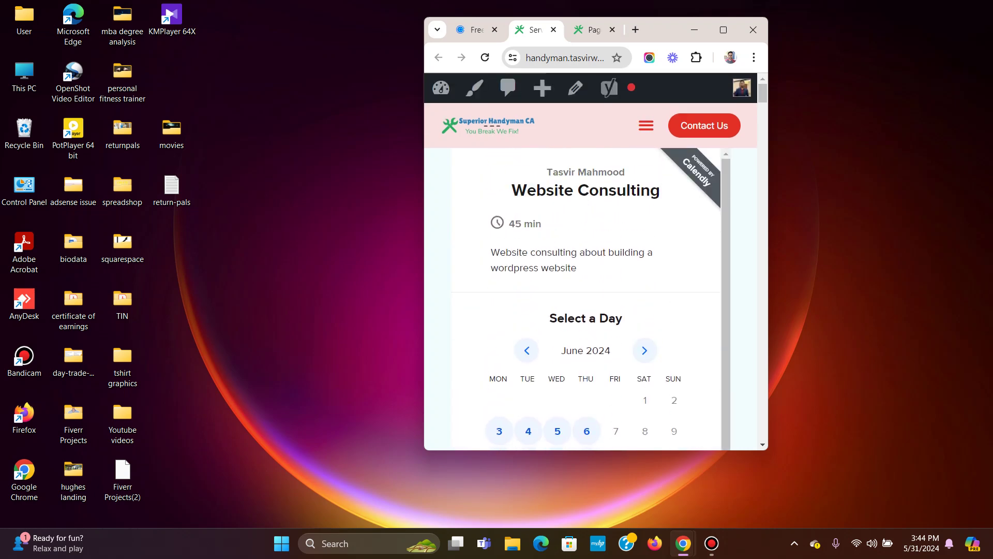
pyautogui.click(723, 29)
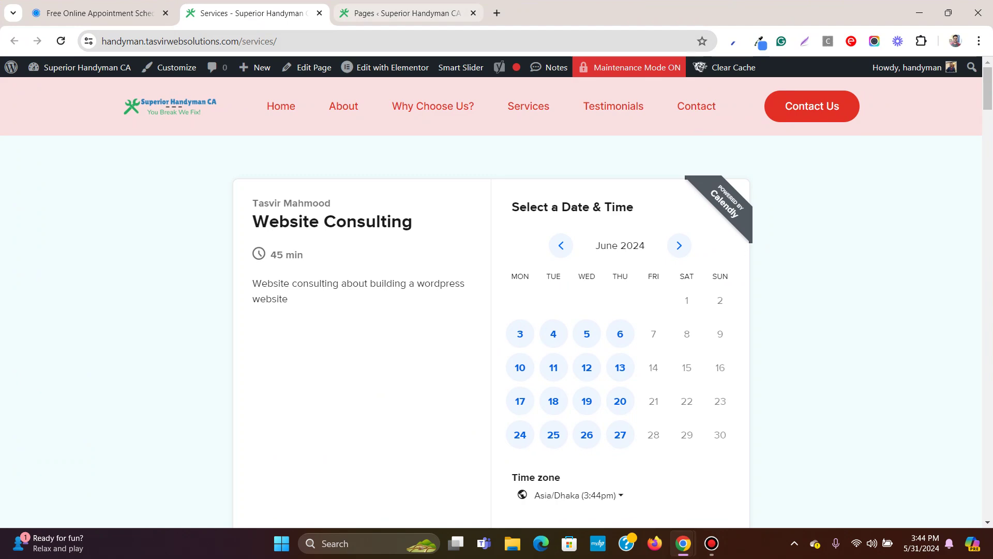
# Compare the WordPress Pages list with the Services page's booking widget across tabs.
pyautogui.click(398, 13)
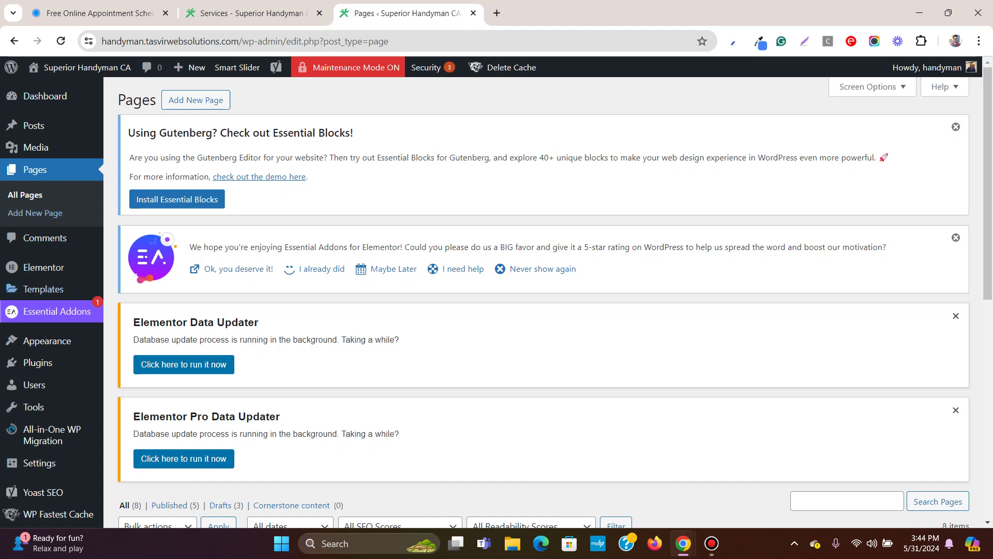
pyautogui.moveTo(37, 362)
pyautogui.click(99, 13)
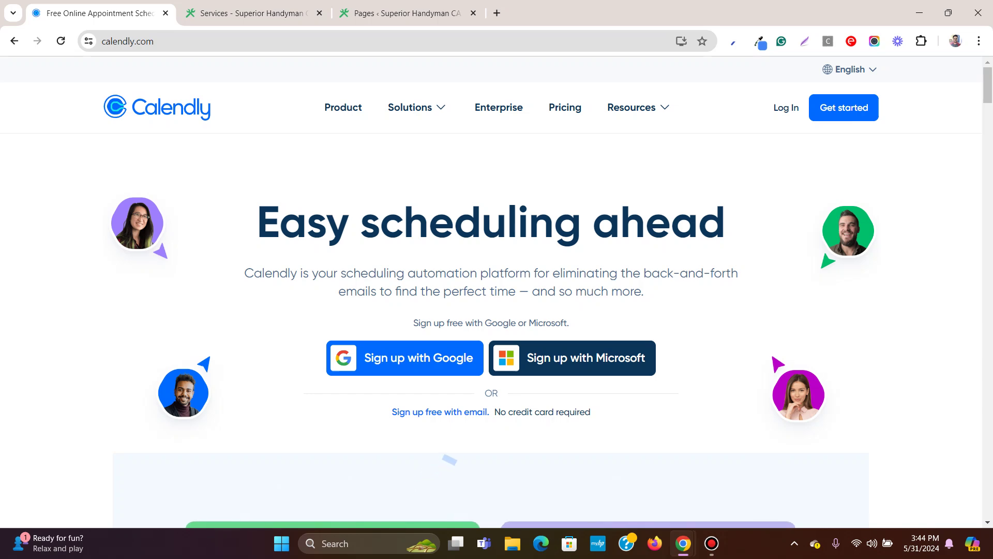
pyautogui.hotkey('ctrl', '3')
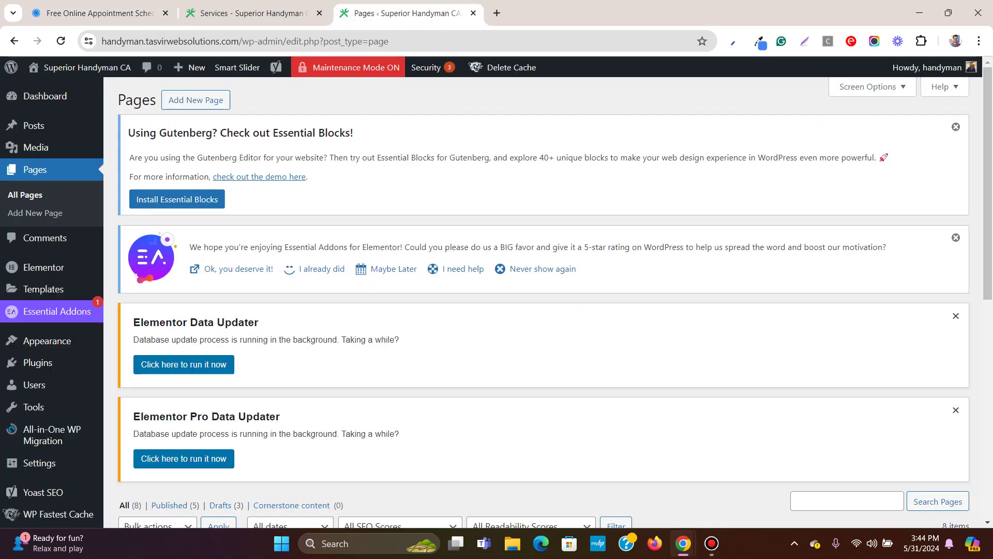
pyautogui.scroll(-9, 543, 300)
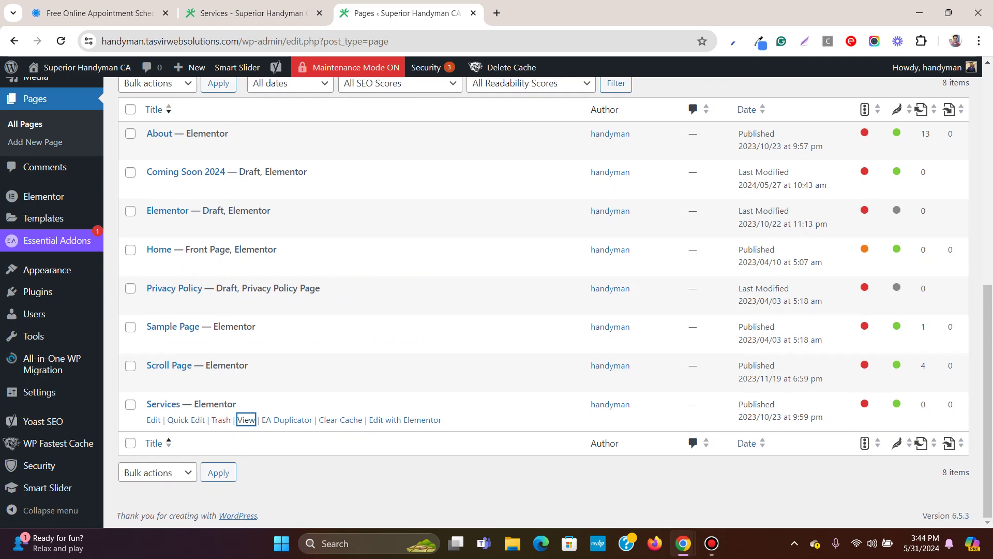
pyautogui.hotkey('ctrl', '2')
pyautogui.scroll(-5, 496, 311)
pyautogui.scroll(5, 497, 311)
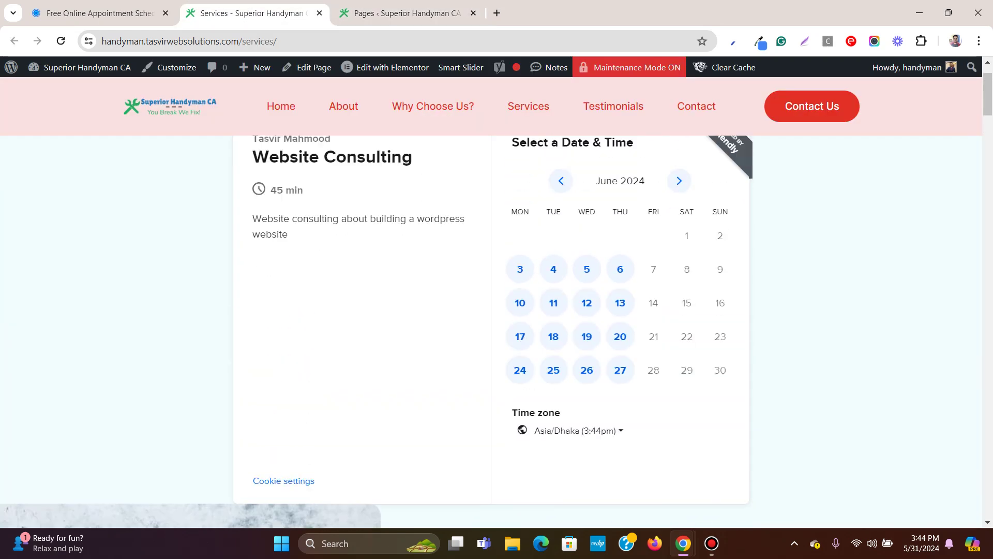
# Move the Pages tab before the Services tab and return to Calendly's homepage.
pyautogui.hotkey('ctrl', '3')
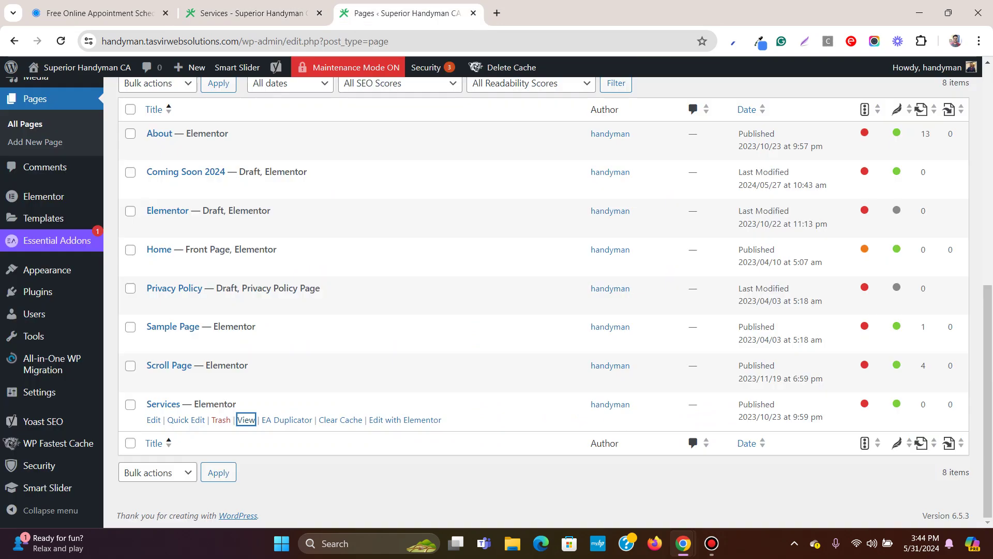
pyautogui.hotkey('ctrl', 'shift', 'pageup')
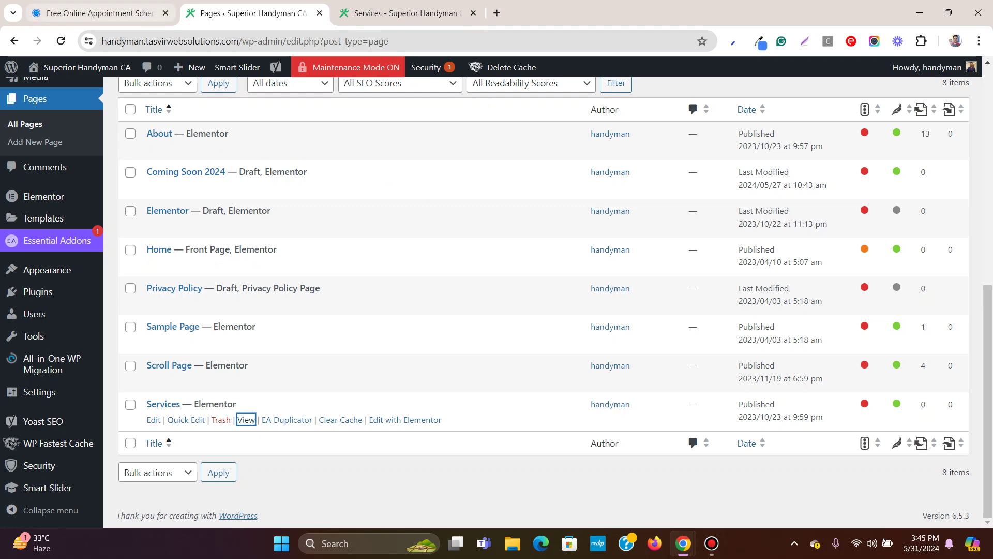
pyautogui.click(96, 13)
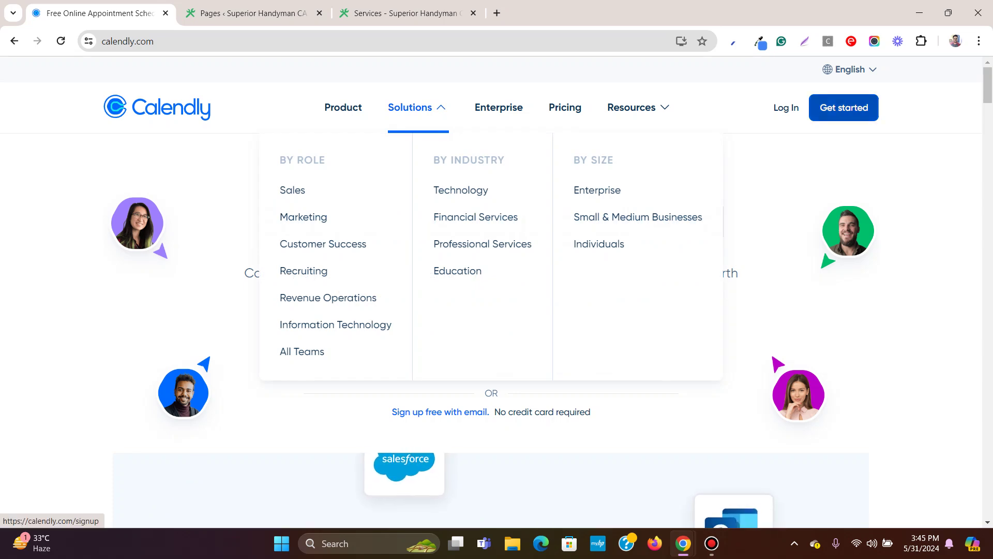
# Start a free Calendly sign-up with the account e-mail address, then open the Gmail inbox.
pyautogui.click(844, 107)
pyautogui.click(688, 284)
pyautogui.scroll(-3, 496, 290)
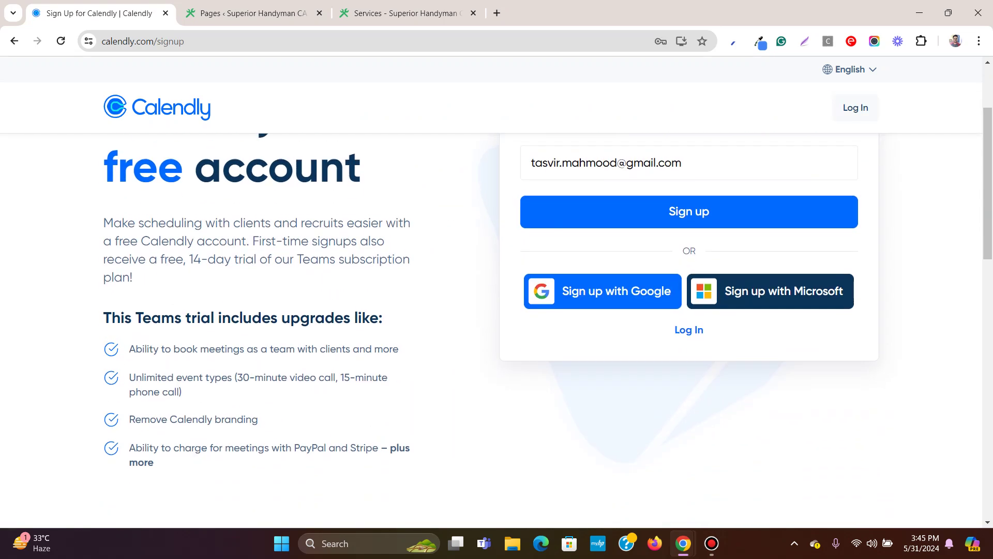
pyautogui.scroll(3, 497, 289)
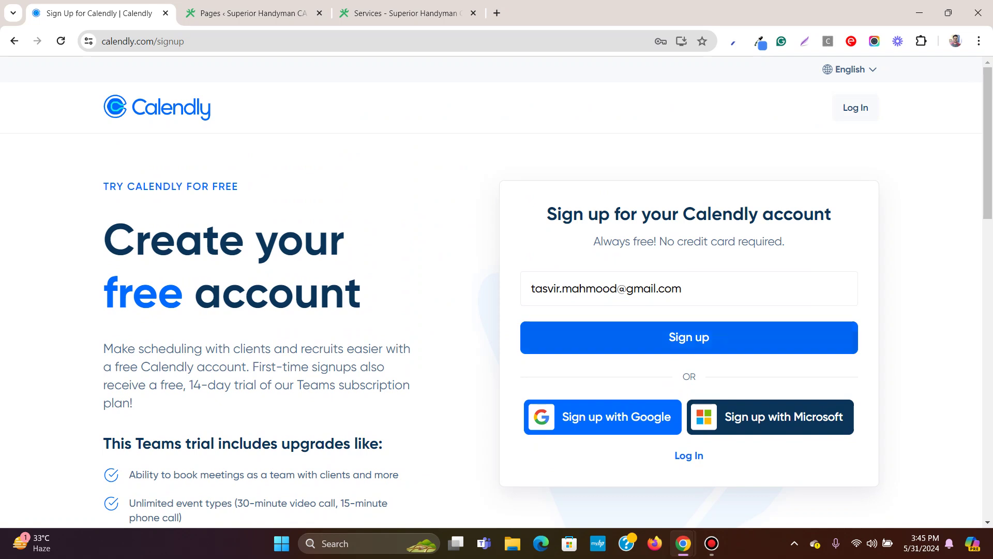
pyautogui.press('Return')
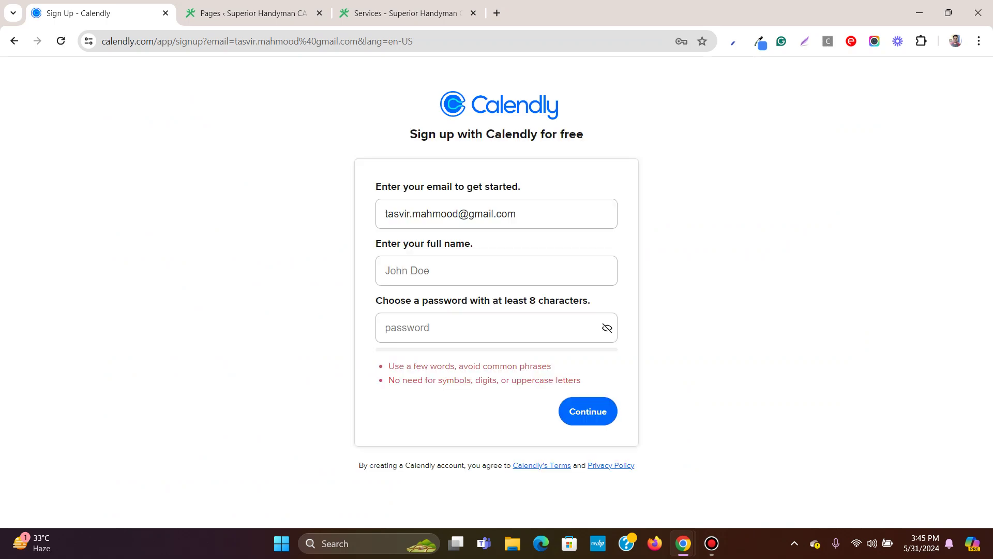
pyautogui.click(712, 543)
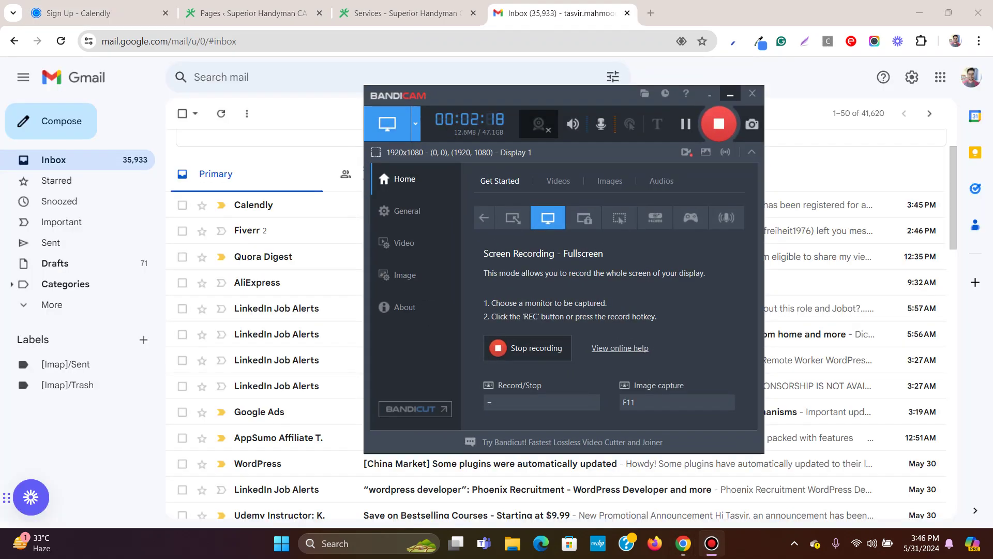
# Open Calendly's confirmation message in Gmail and confirm the account e-mail.
pyautogui.click(730, 94)
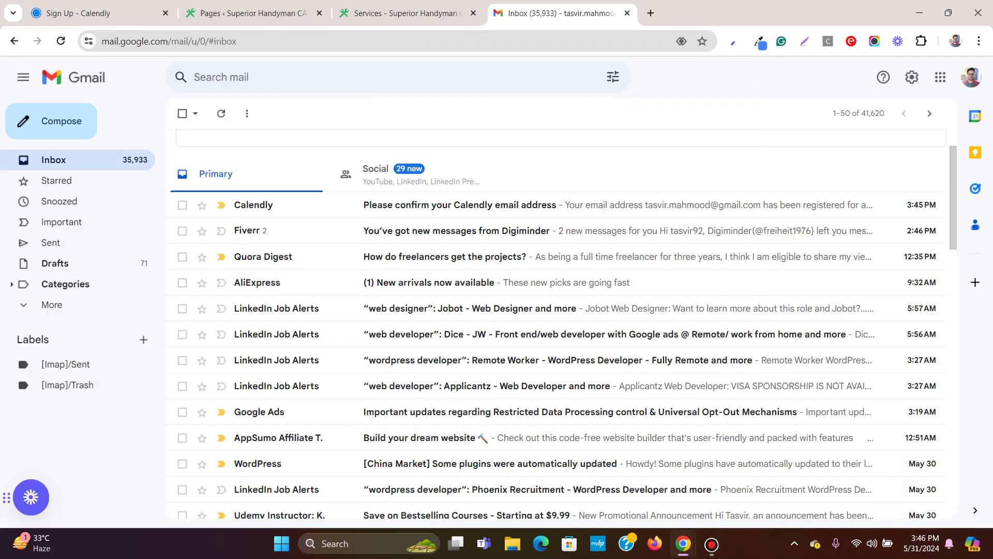
pyautogui.click(455, 205)
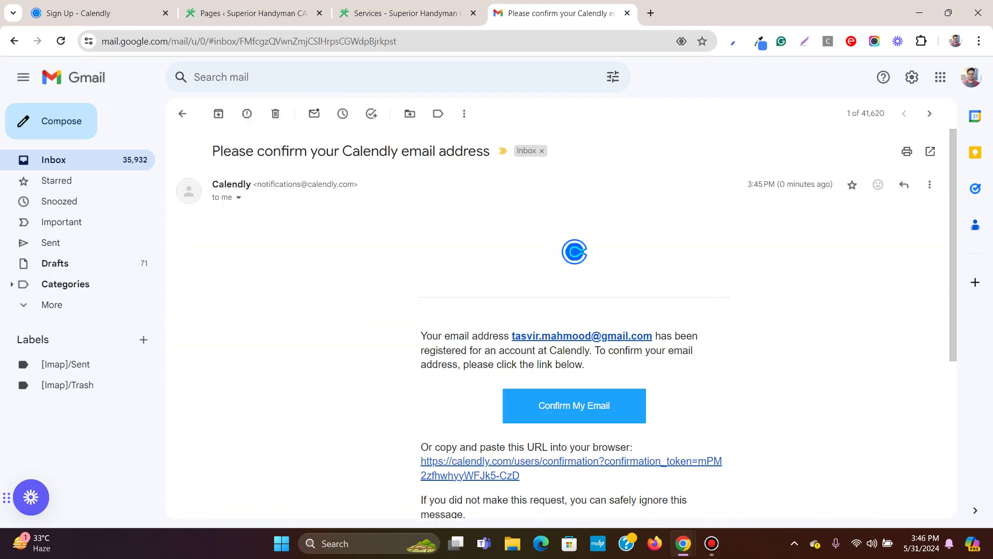
pyautogui.click(574, 405)
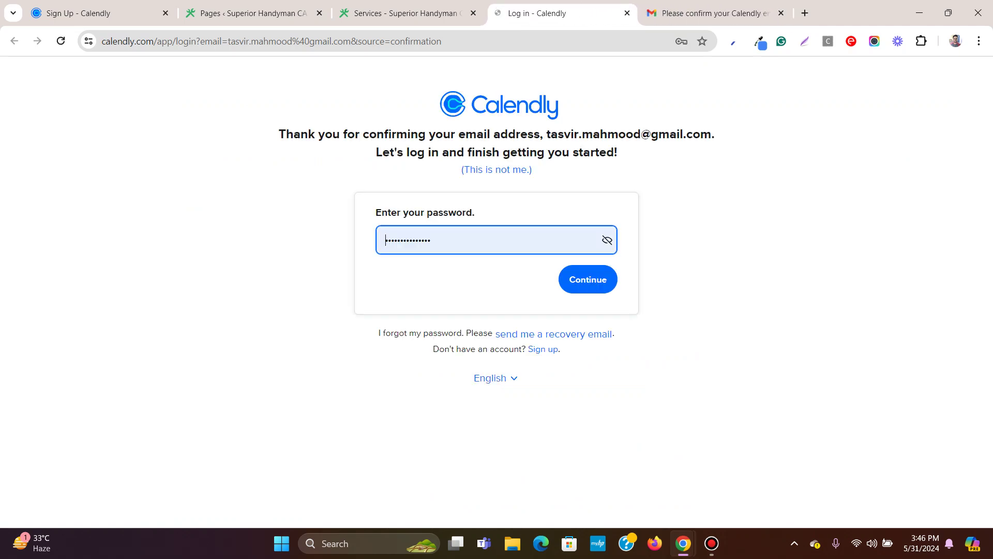
# Log in to Calendly with the account password.
pyautogui.press('Return')
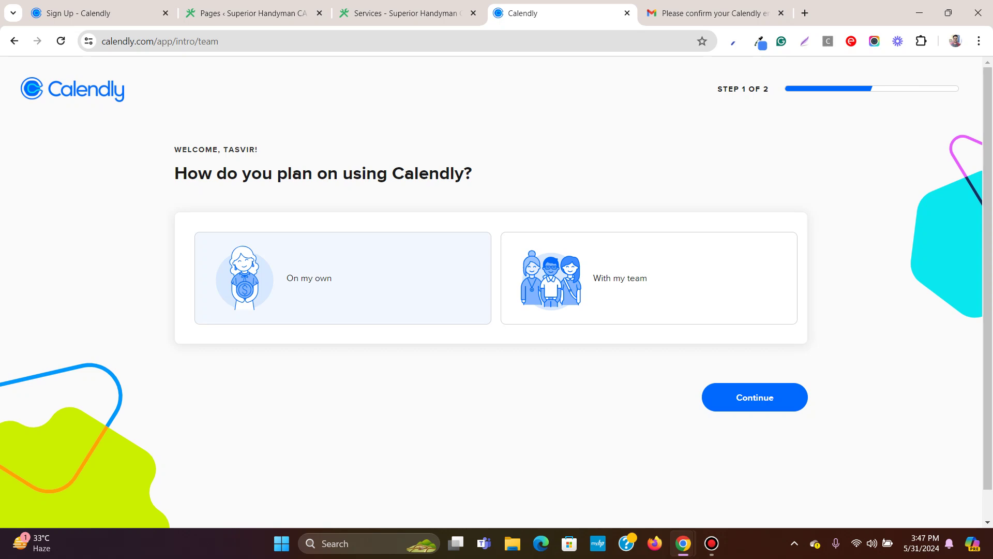
# Choose to use Calendly on your own and move to the next onboarding step.
pyautogui.click(649, 278)
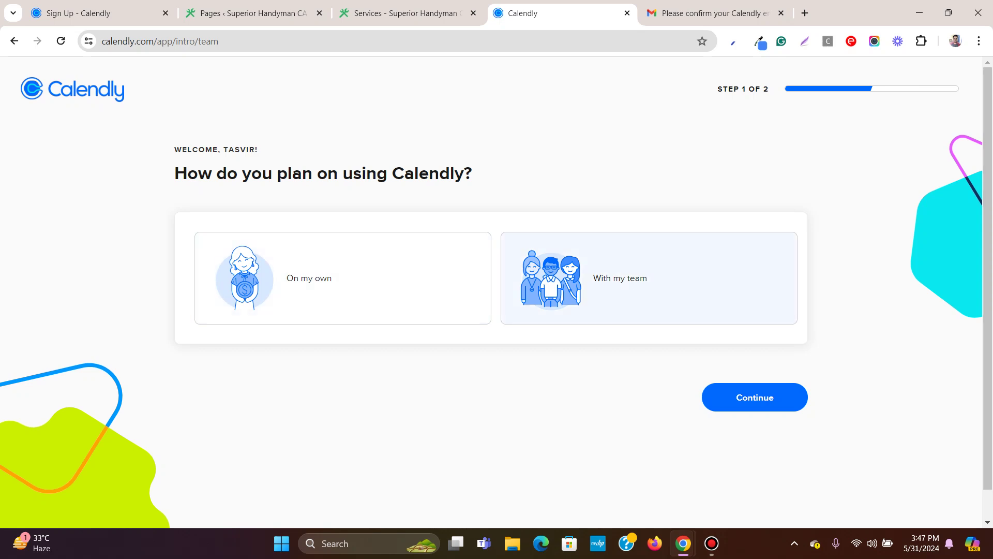
pyautogui.click(342, 278)
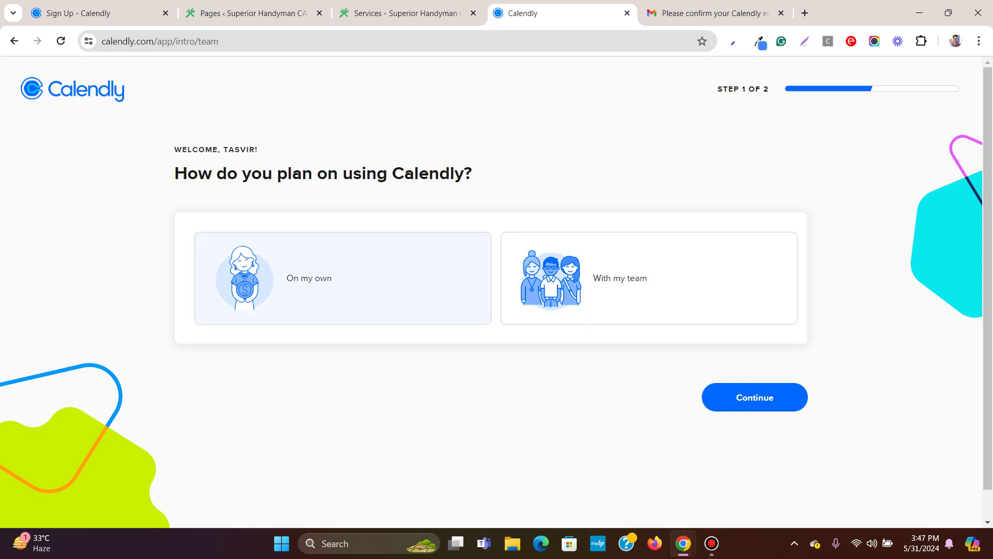
pyautogui.click(755, 397)
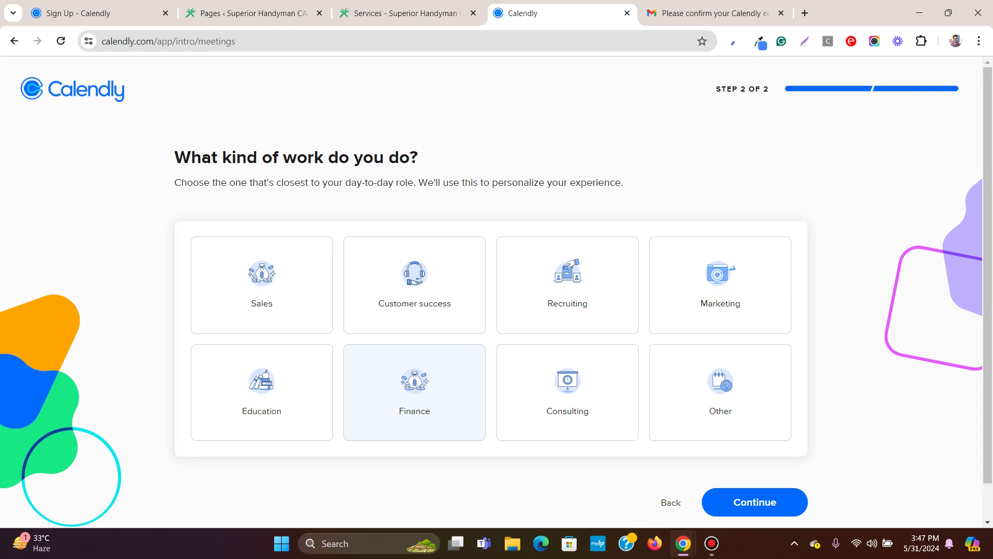
# Pick Consulting as your kind of work and finish onboarding.
pyautogui.scroll(-1, 568, 352)
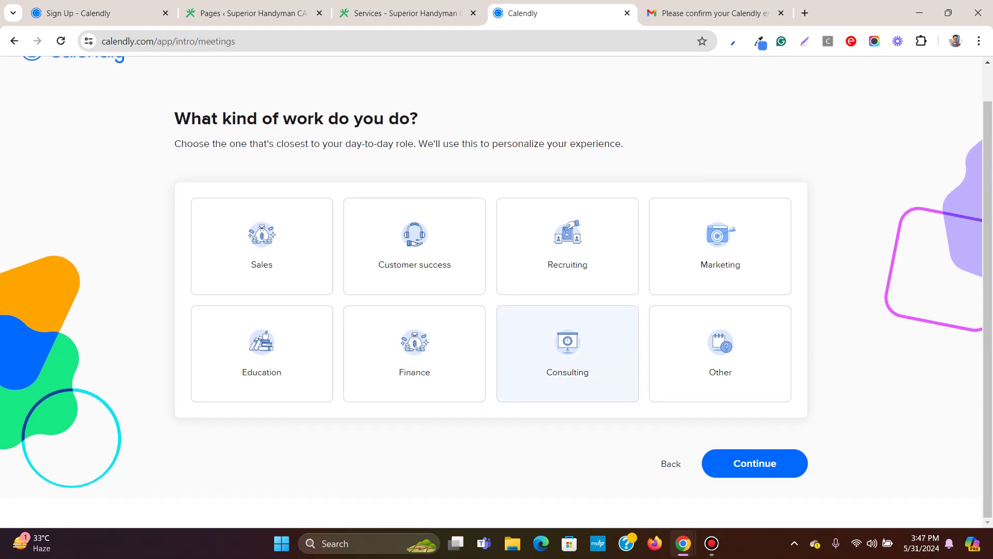
pyautogui.click(567, 353)
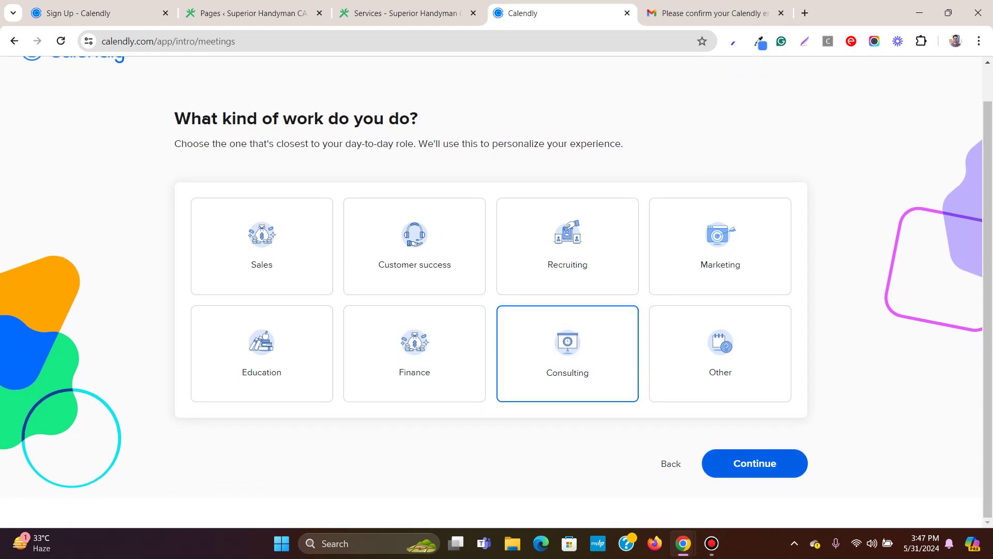
pyautogui.press('Return')
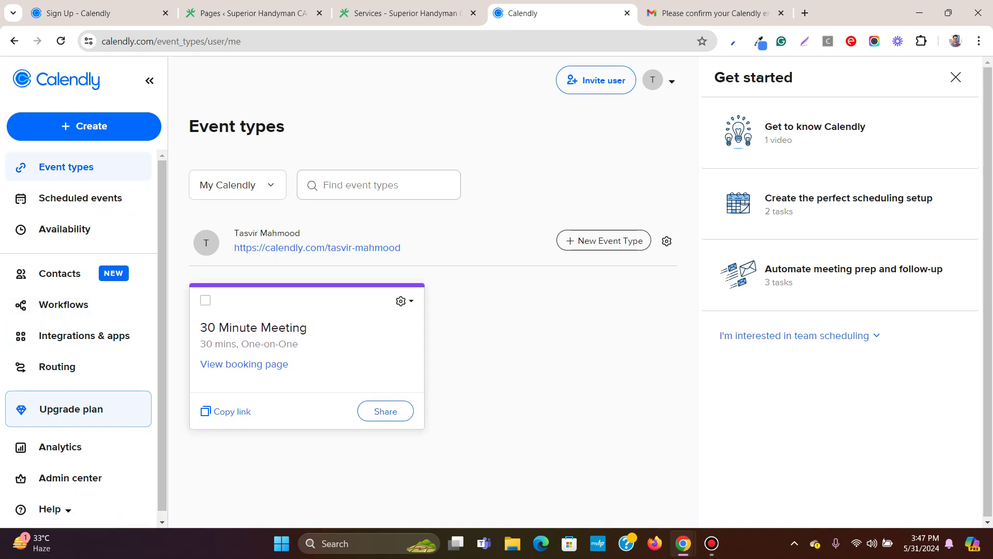
# Create a new One-on-One event type with yourself as the host.
pyautogui.scroll(-1, 83, 336)
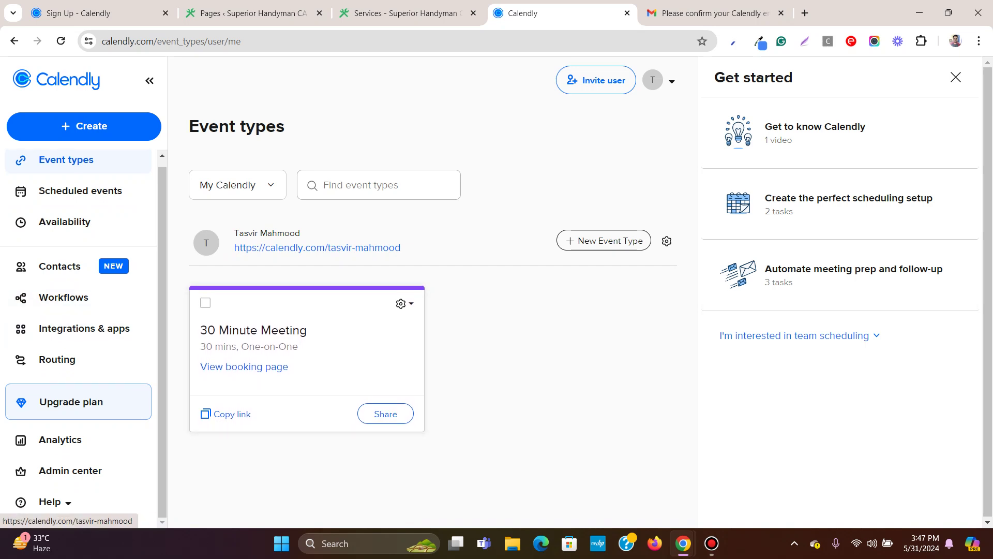
pyautogui.click(604, 240)
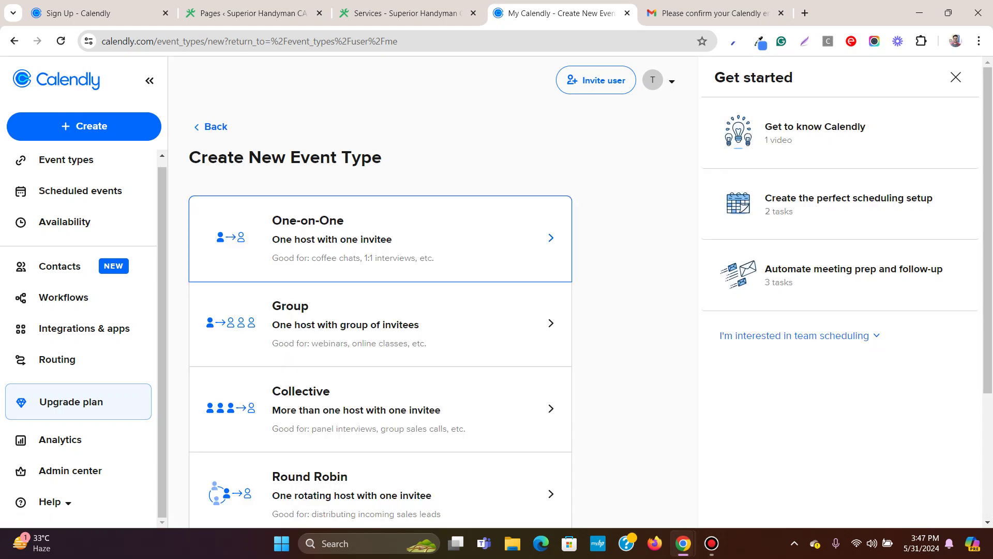
pyautogui.scroll(-1, 380, 243)
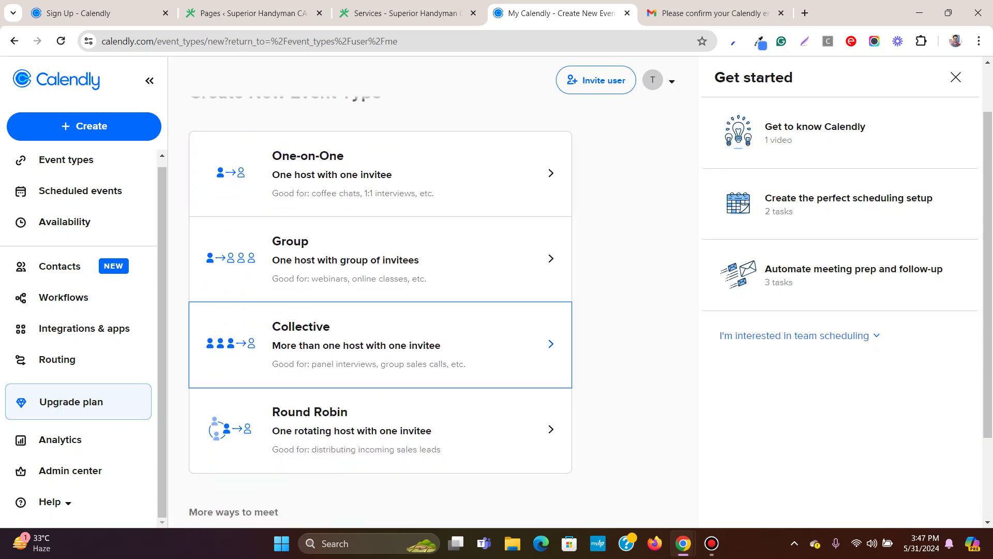
pyautogui.scroll(1, 380, 311)
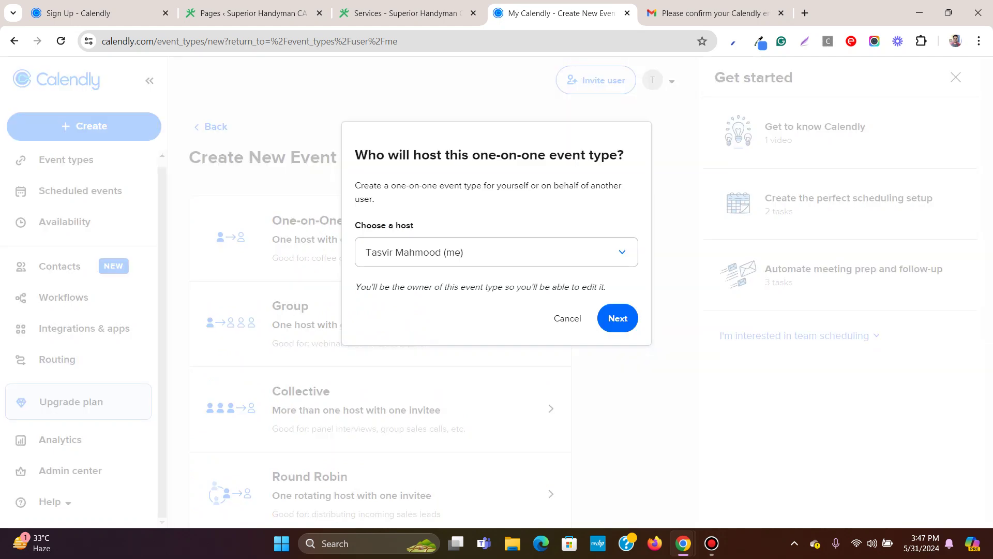
pyautogui.press('Return')
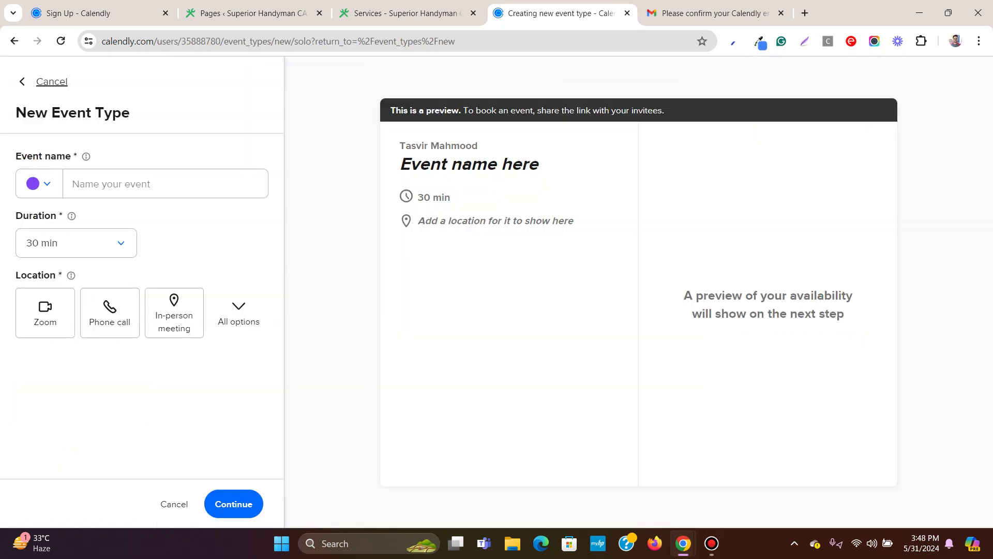
# Name the event 'Marketing Consulting' and set its duration to 15 min.
pyautogui.click(166, 183)
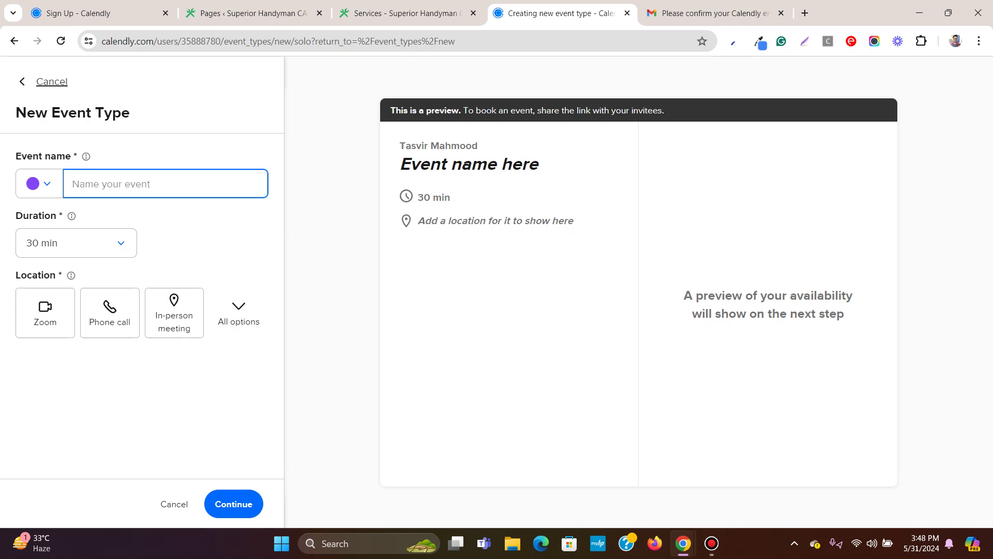
pyautogui.write('Mar')
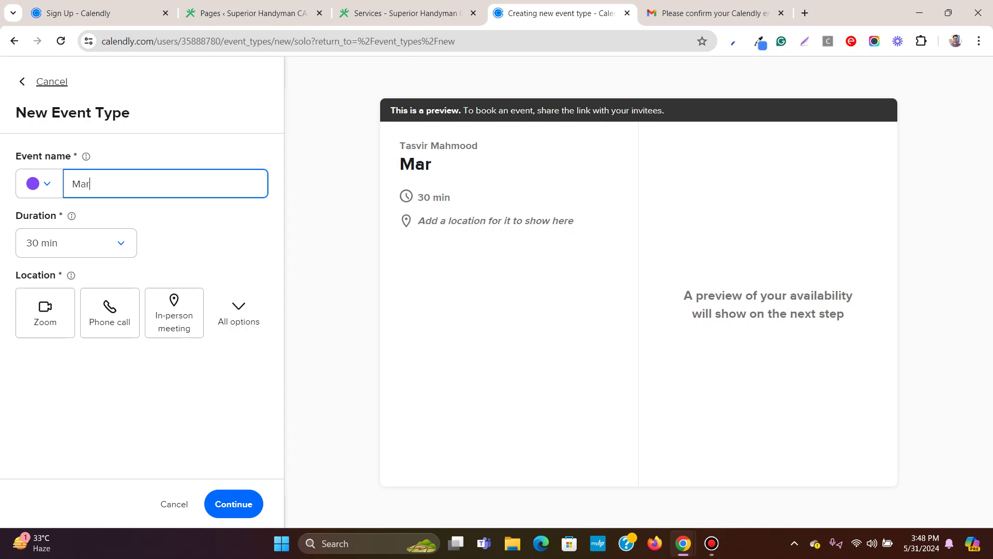
pyautogui.write('keting Con')
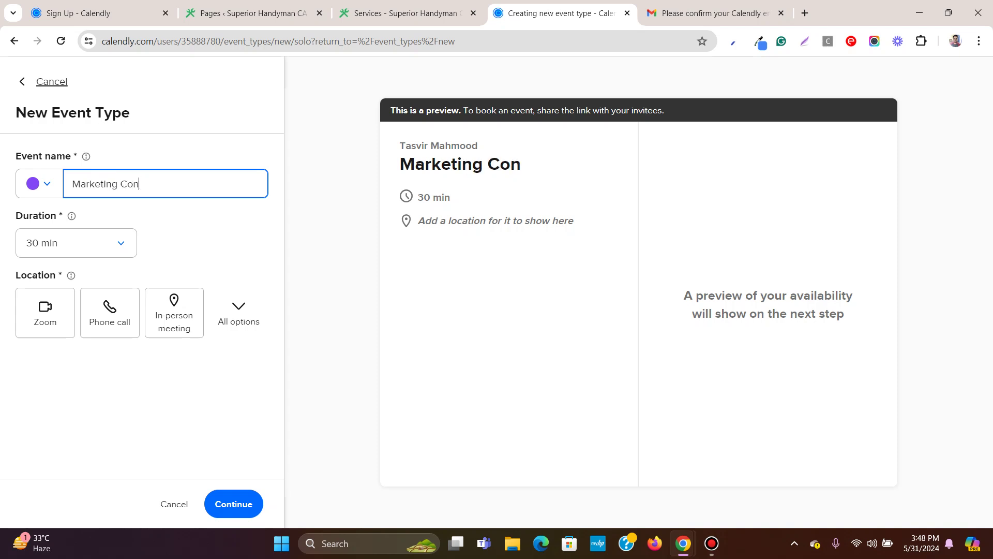
pyautogui.write('sulting')
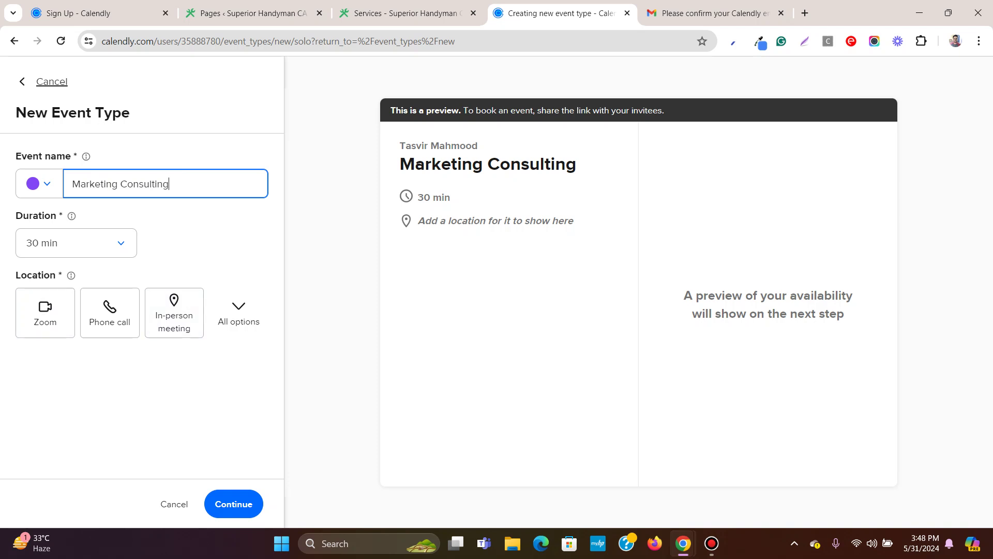
pyautogui.click(76, 242)
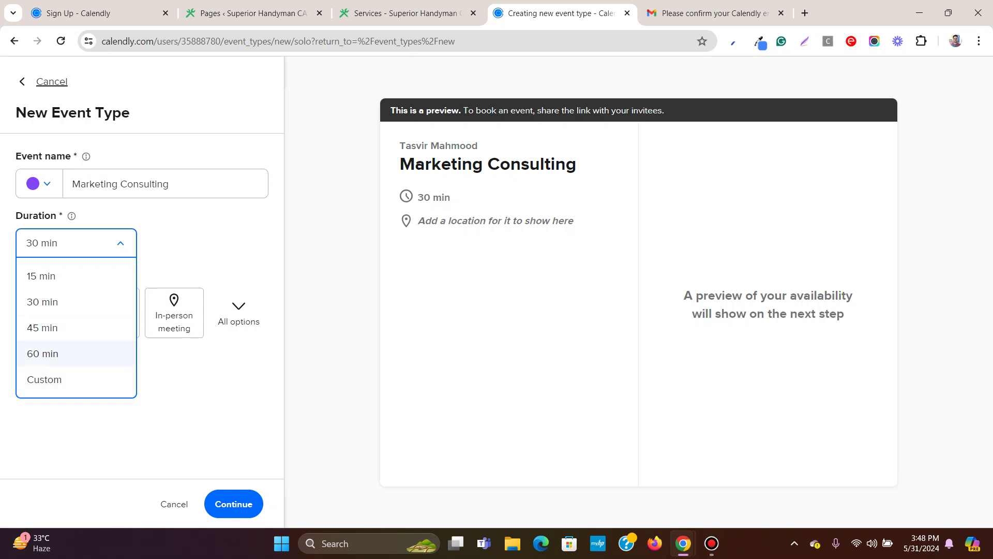
pyautogui.press('Up')
pyautogui.press('Up')
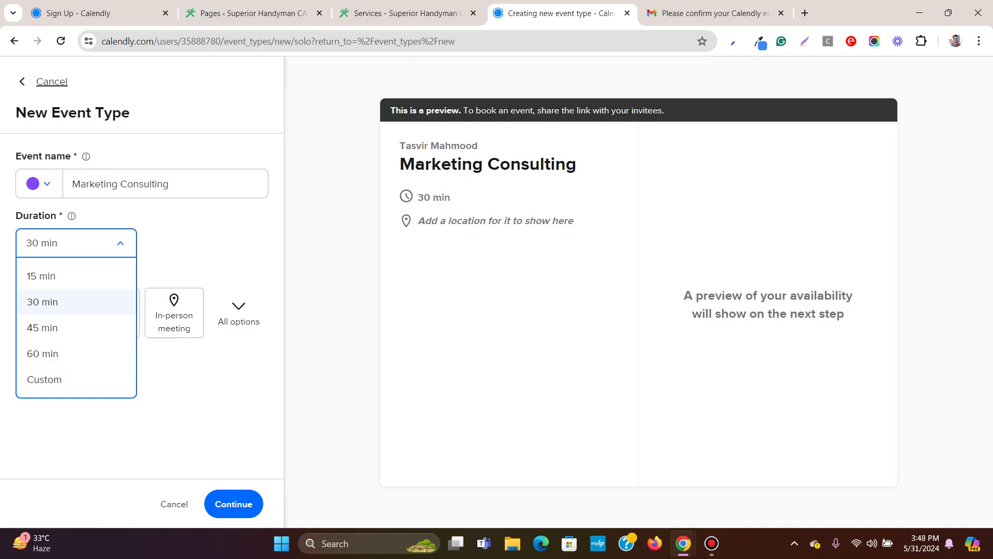
pyautogui.press('Return')
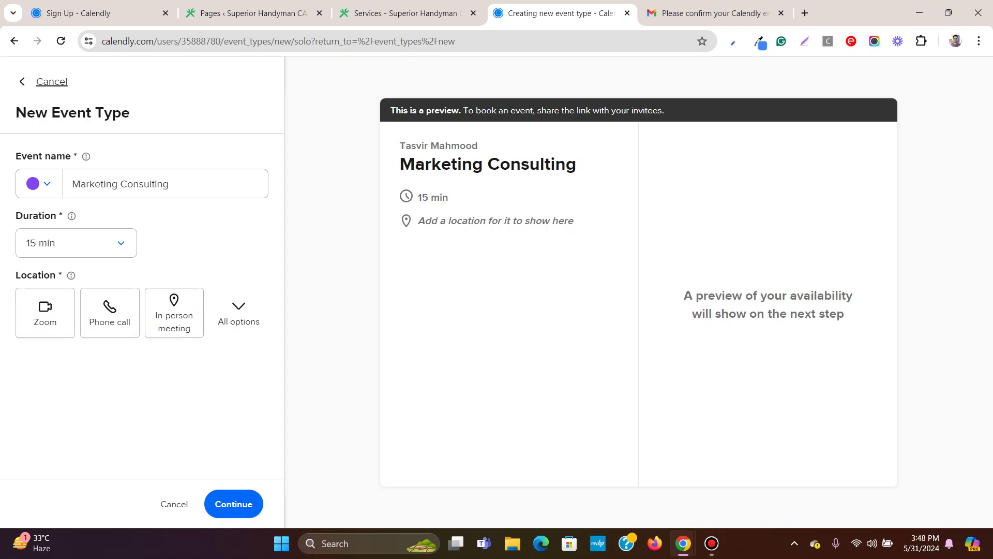
# Choose Zoom as the location, leave its settings unchanged, and save the event basics.
pyautogui.click(238, 313)
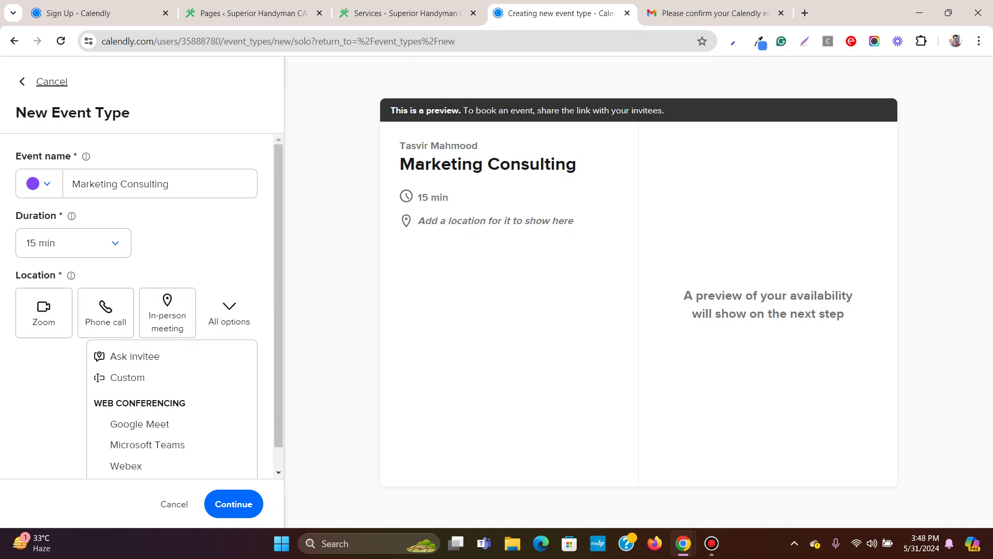
pyautogui.scroll(-1, 171, 403)
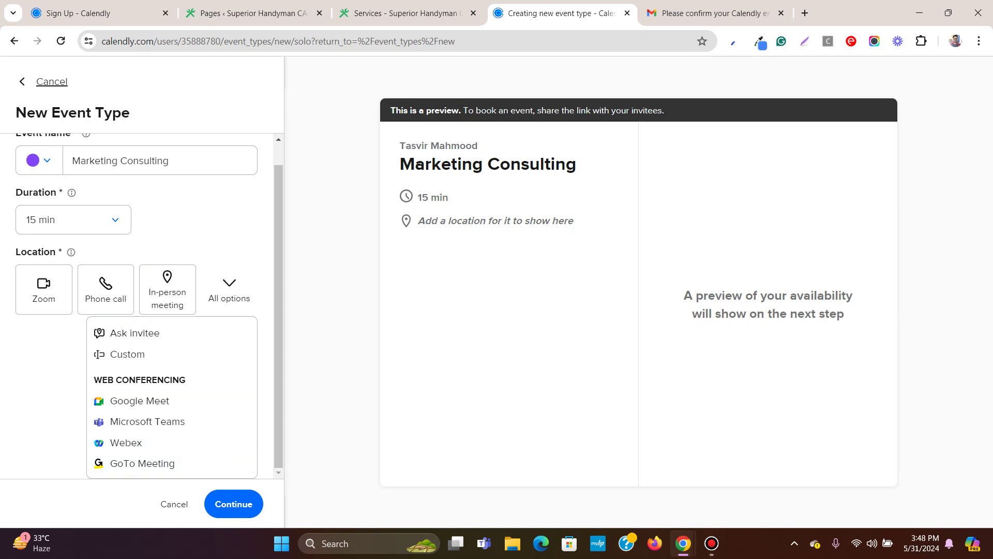
pyautogui.press('Escape')
pyautogui.press('Return')
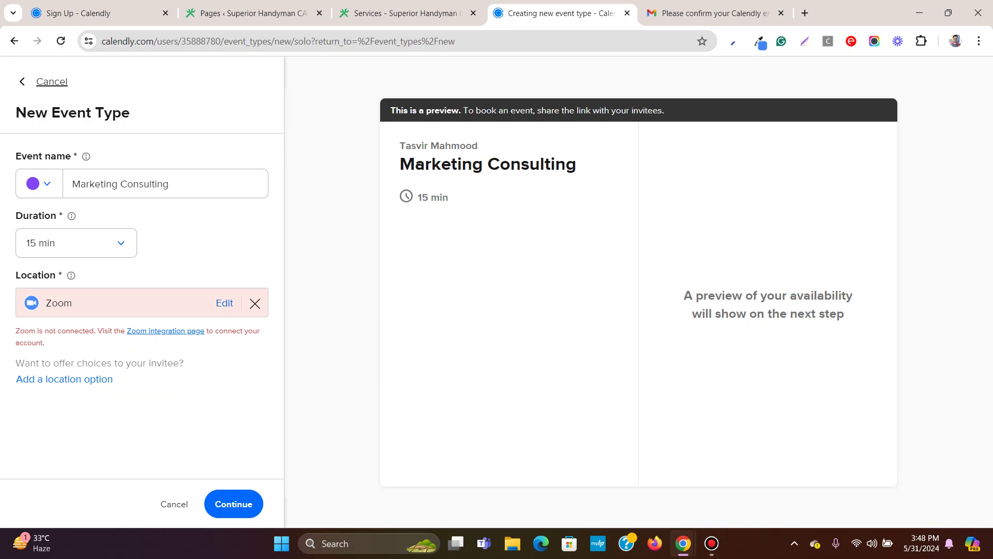
pyautogui.click(225, 303)
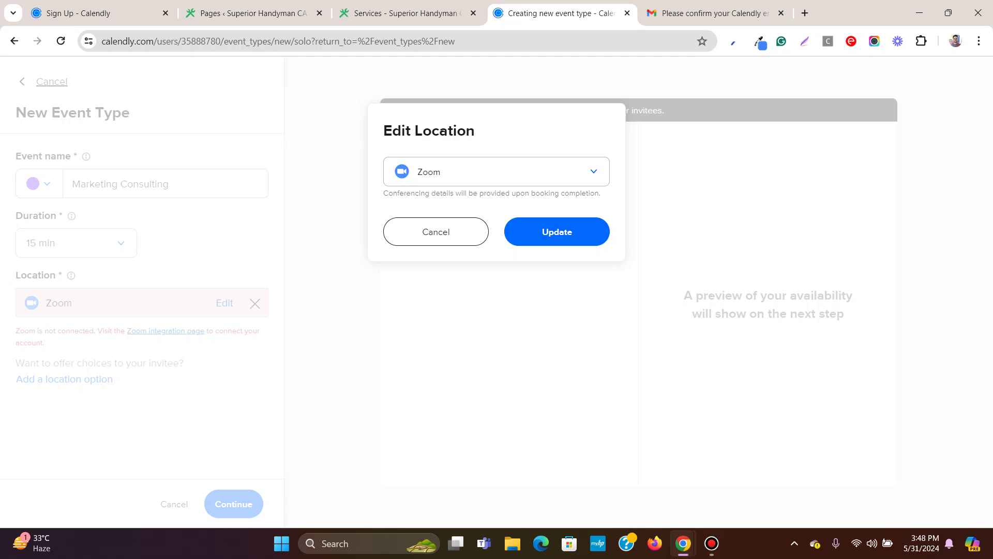
pyautogui.click(436, 231)
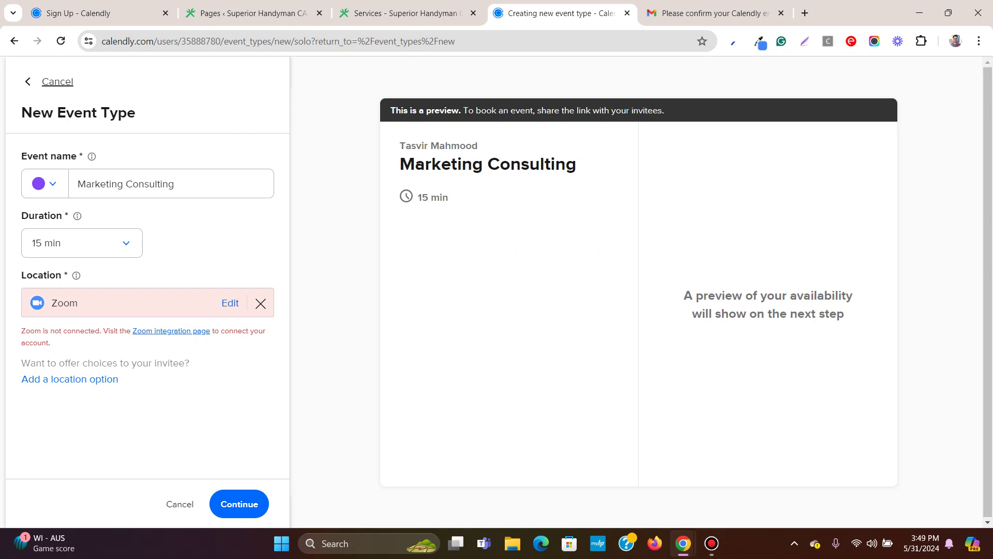
pyautogui.click(239, 503)
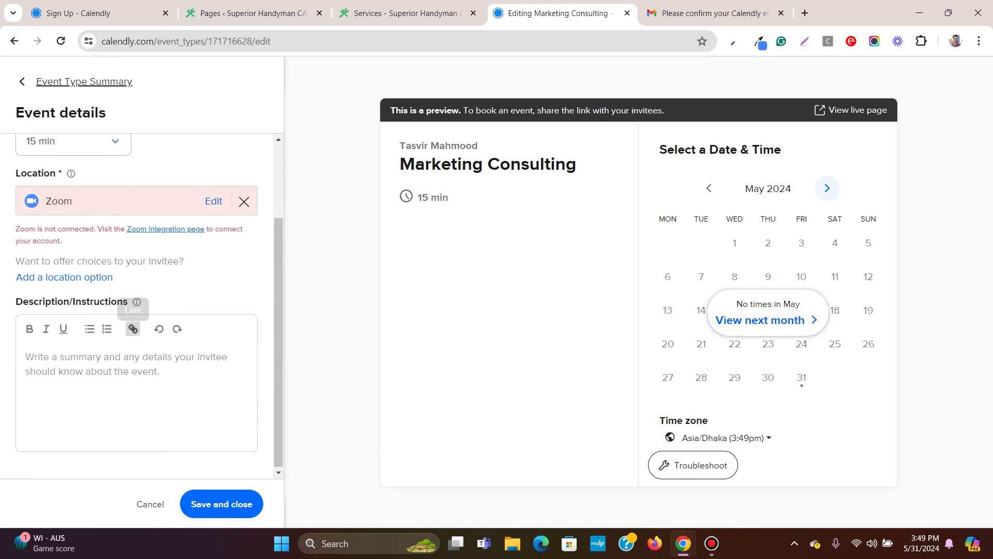
# Enter the description 'This is a marketing Zoom call consulting on how to grow your business' and save.
pyautogui.click(129, 362)
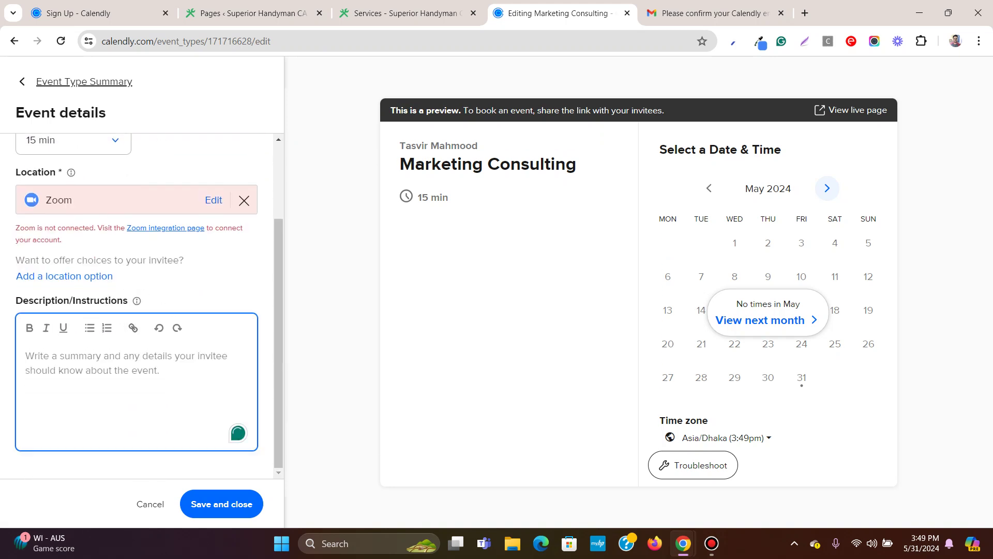
pyautogui.write('THis')
pyautogui.press('BackSpace')
pyautogui.press('BackSpace')
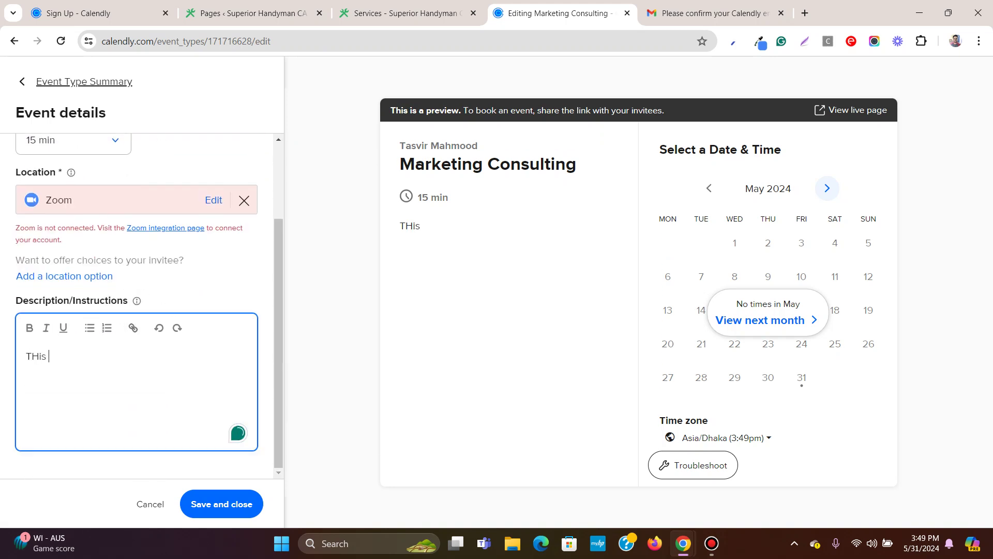
pyautogui.press('BackSpace')
pyautogui.write('his is a ma')
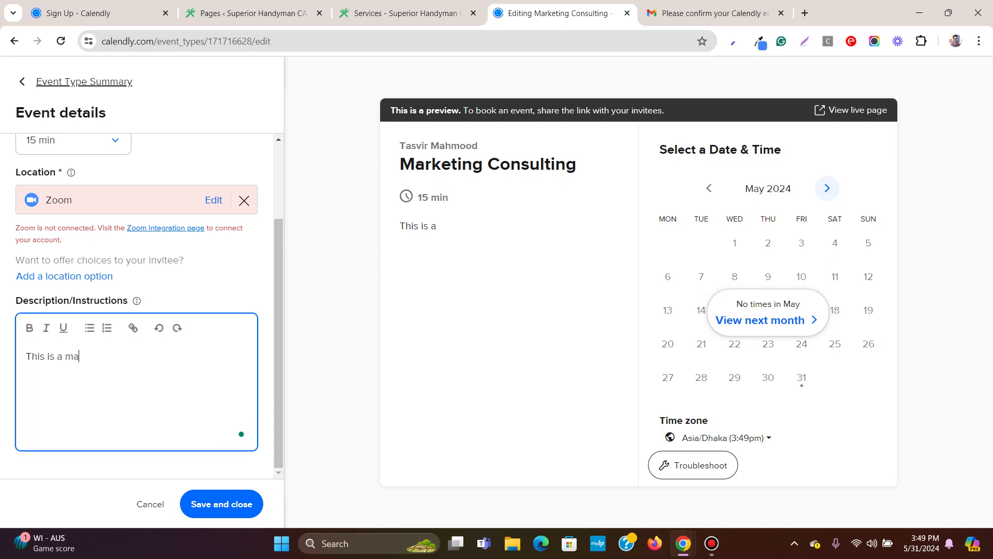
pyautogui.write('rketing Z')
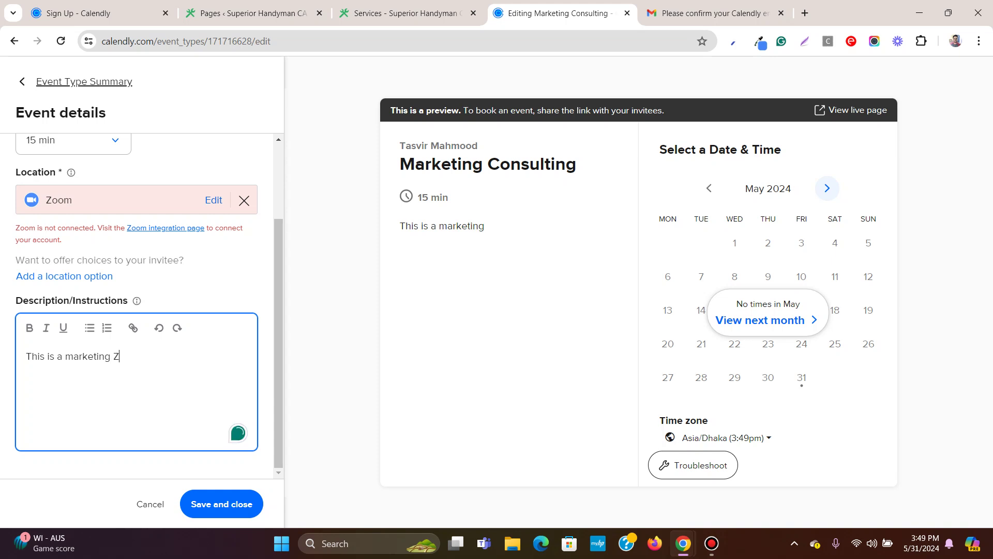
pyautogui.write('oom call consulting')
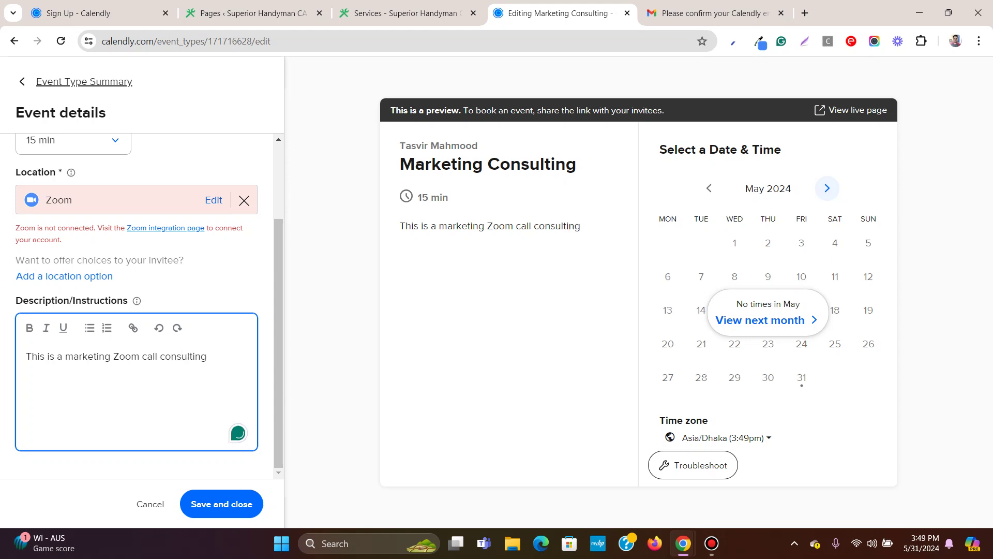
pyautogui.write(' on how to ')
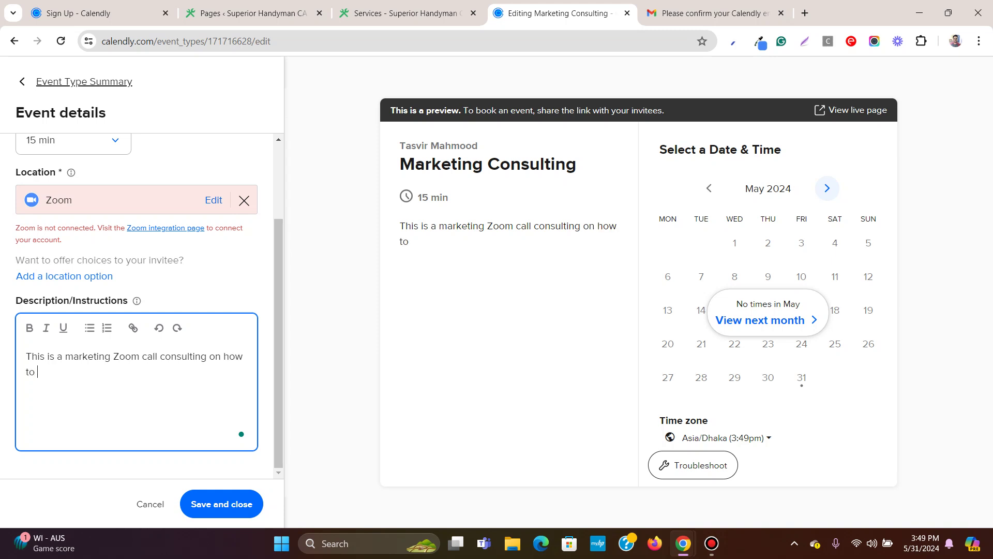
pyautogui.write('grow your business.')
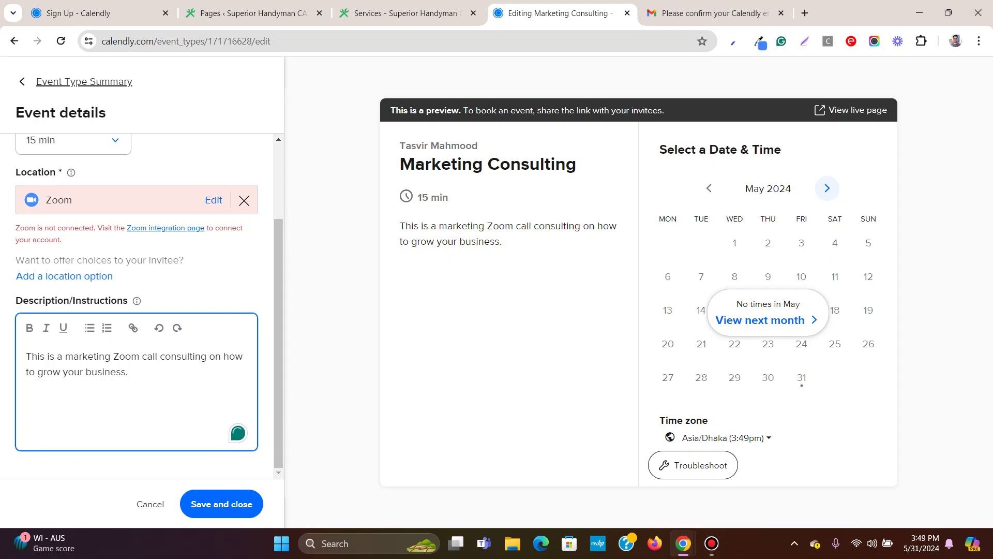
pyautogui.scroll(2, 137, 305)
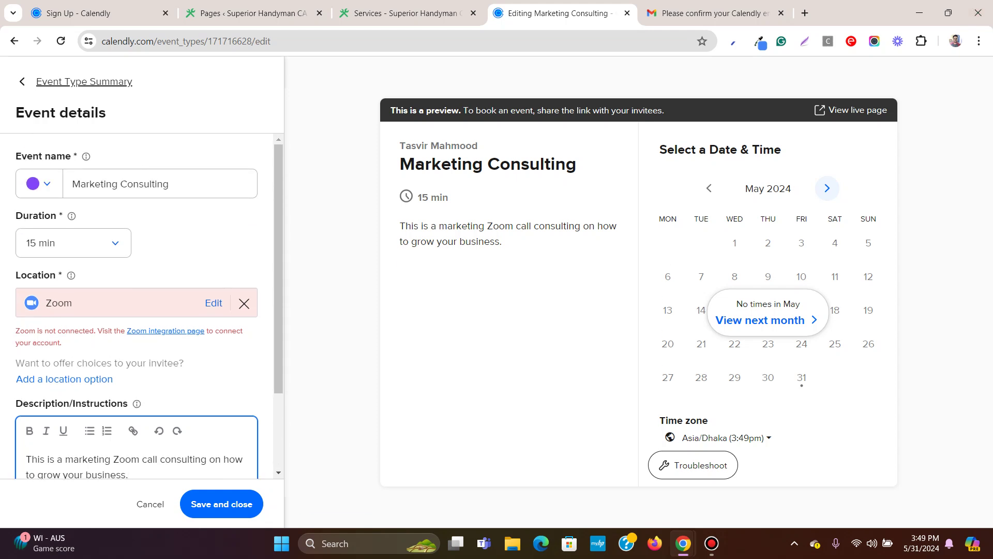
pyautogui.scroll(-2, 136, 305)
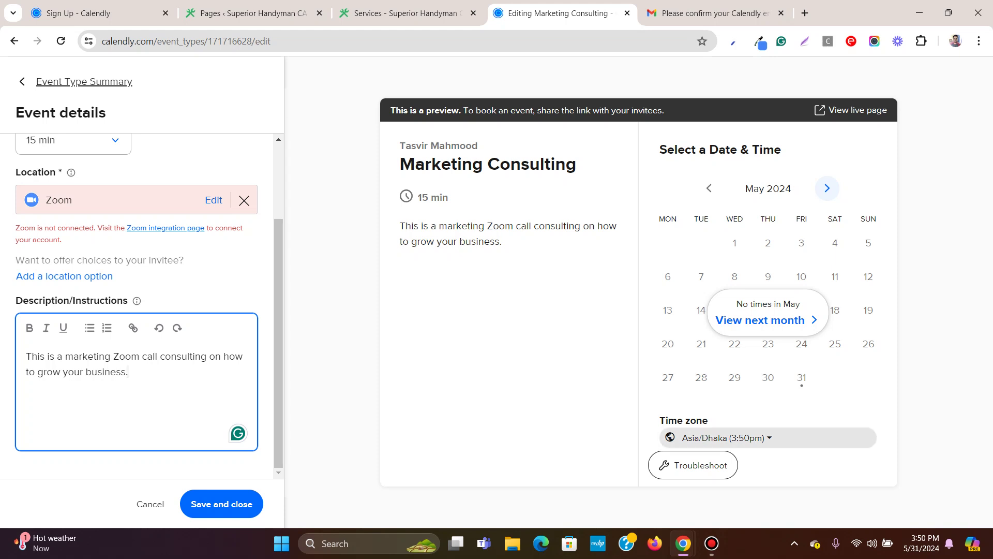
pyautogui.click(221, 504)
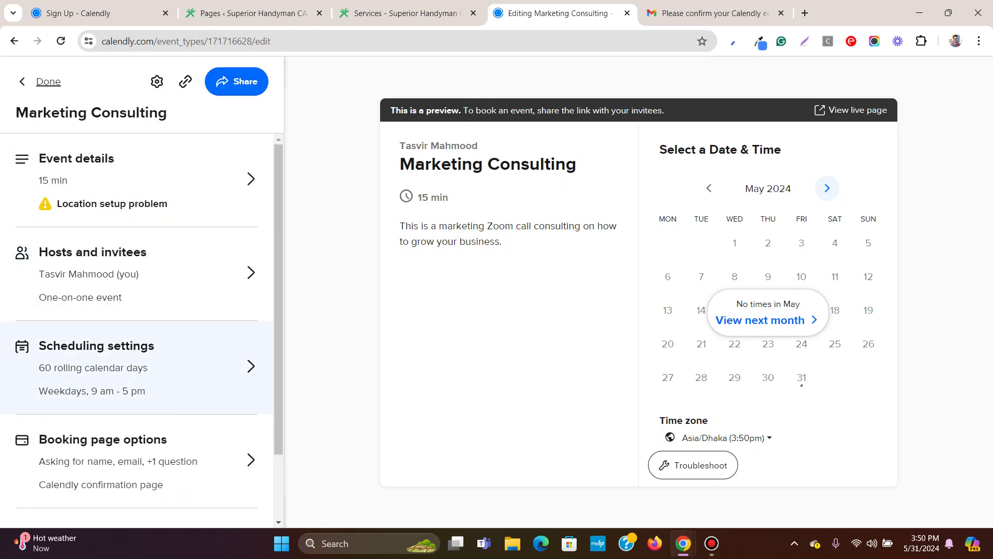
# In the event's scheduling settings, make Friday unavailable.
pyautogui.click(137, 368)
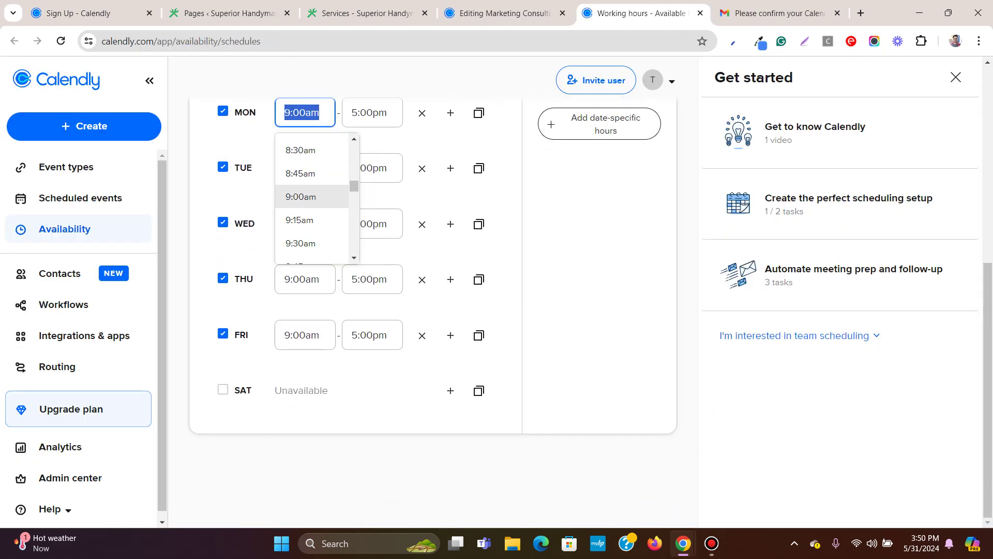
pyautogui.press('Escape')
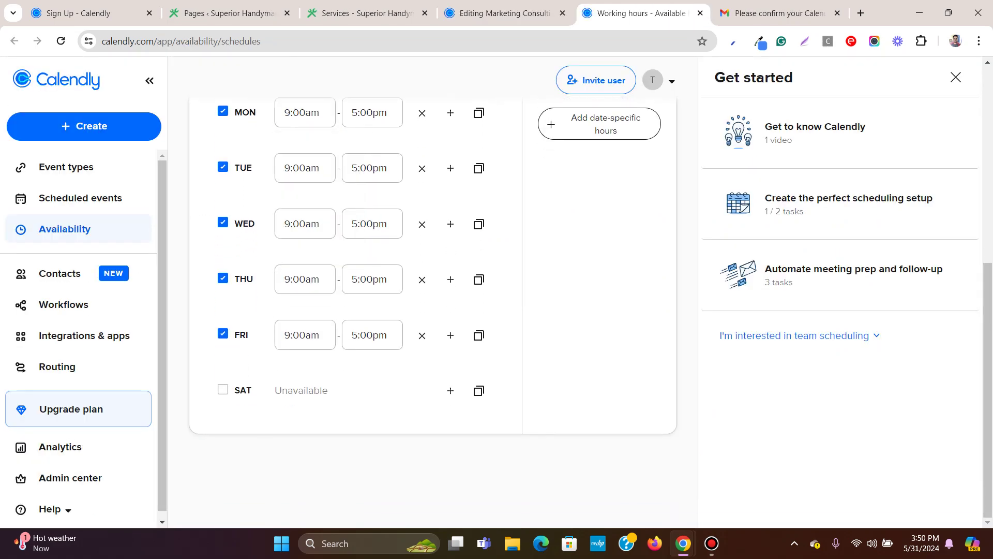
pyautogui.click(223, 333)
pyautogui.scroll(5, 432, 310)
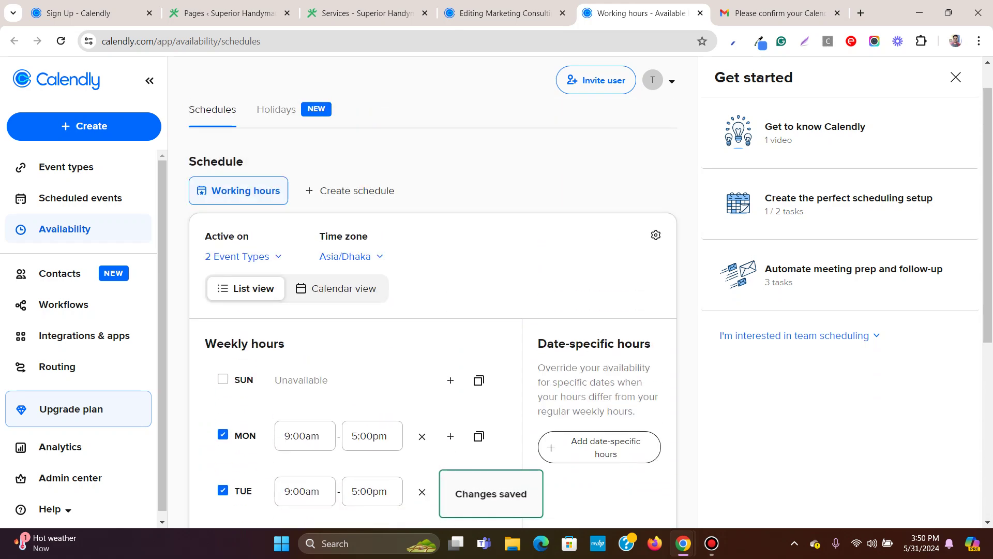
pyautogui.scroll(-2, 433, 310)
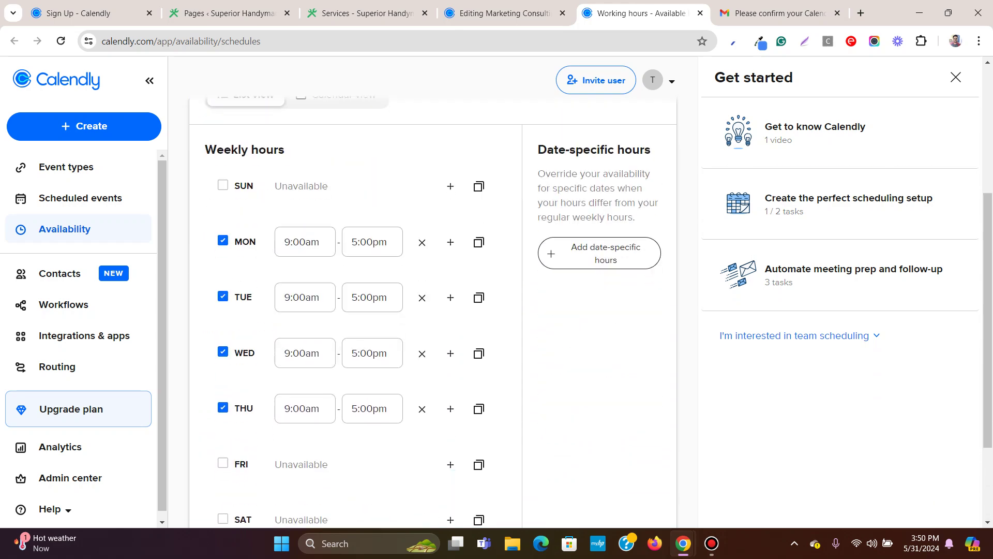
# Change Monday's working hours to 11:00am–6:00pm.
pyautogui.click(305, 242)
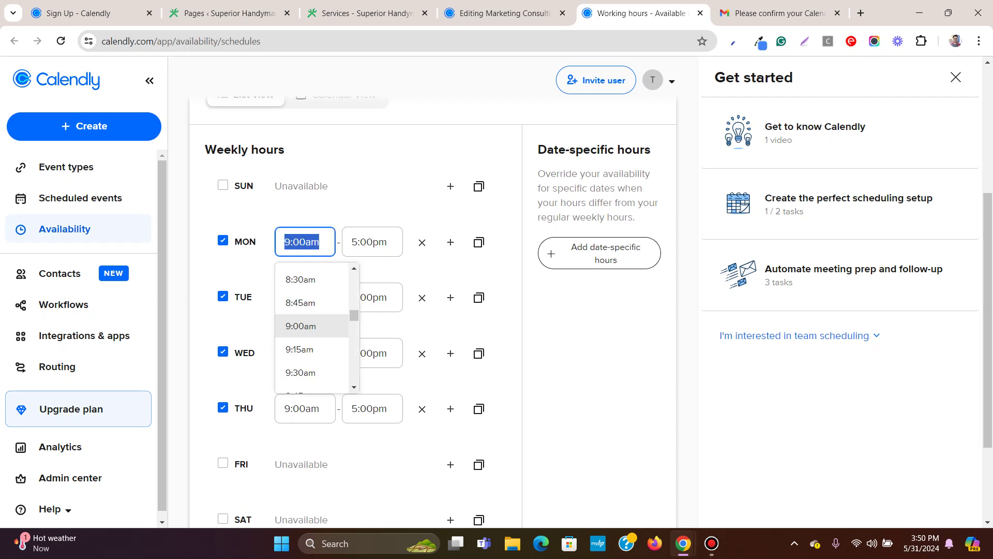
pyautogui.write('1')
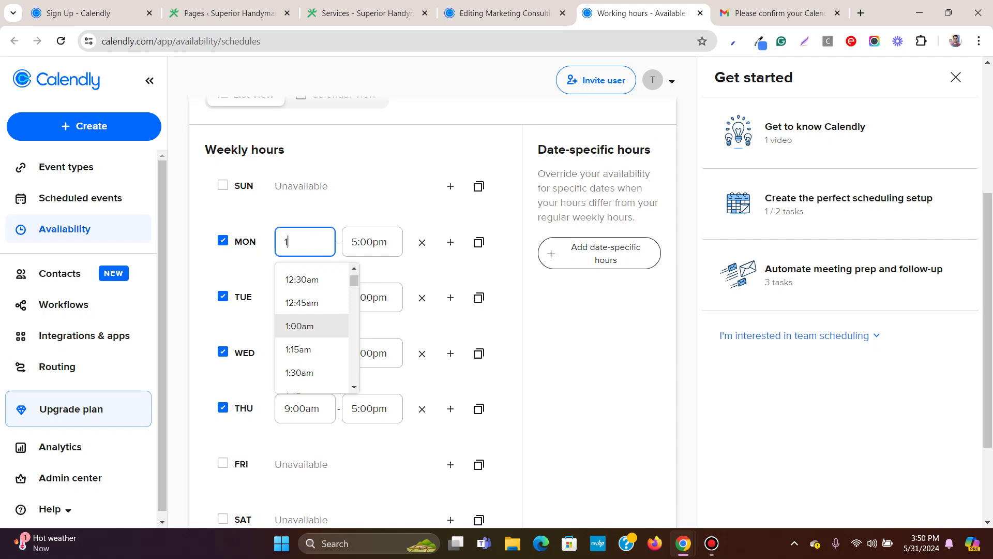
pyautogui.write('1:00')
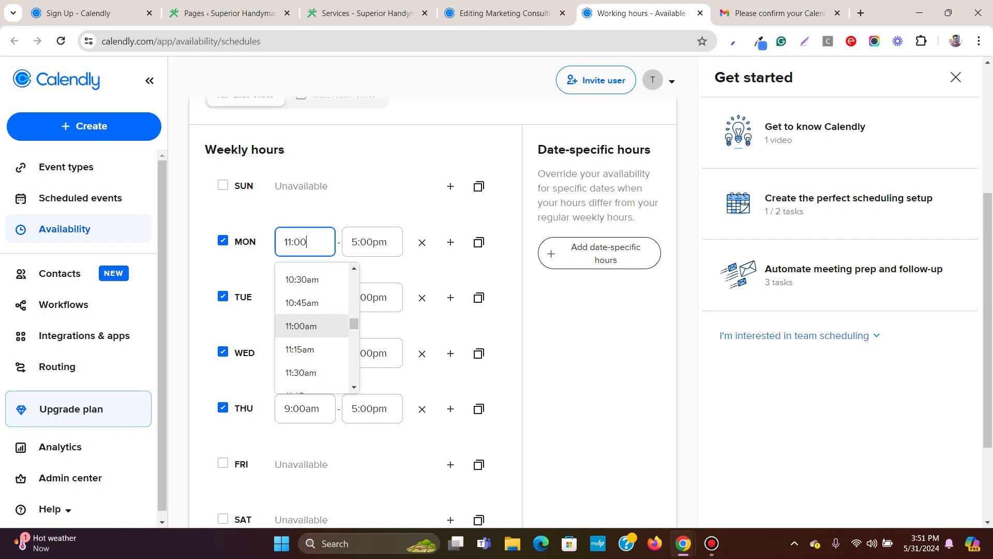
pyautogui.press('Return')
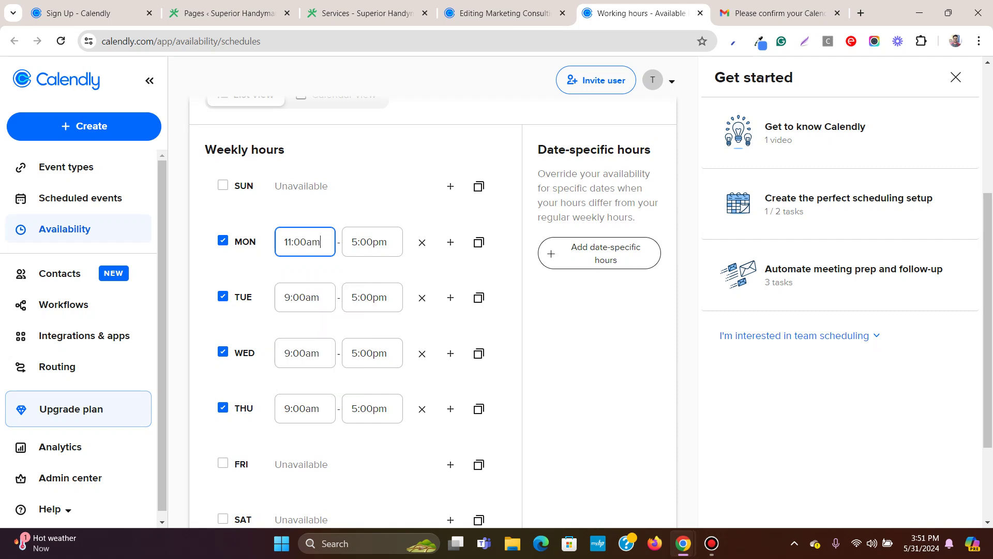
pyautogui.click(372, 242)
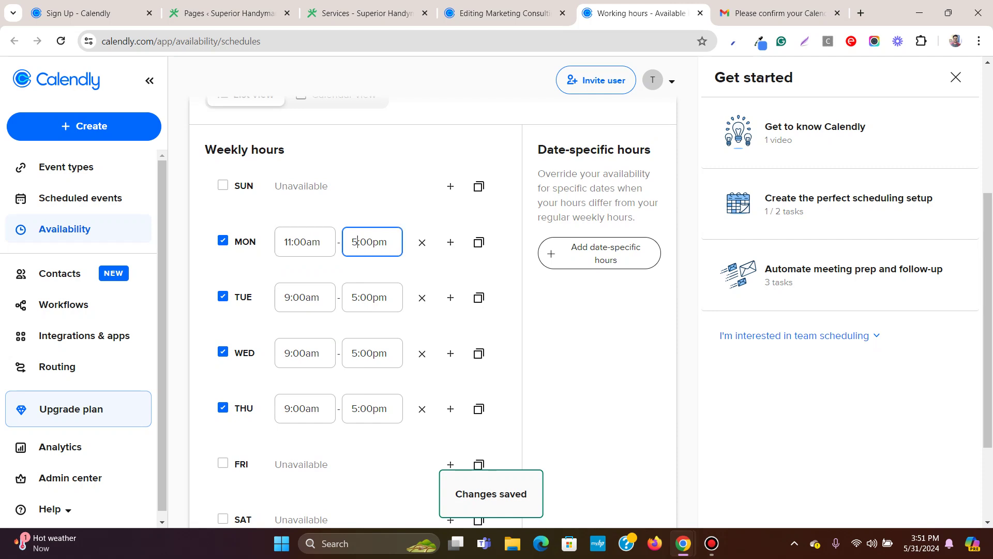
pyautogui.press('BackSpace')
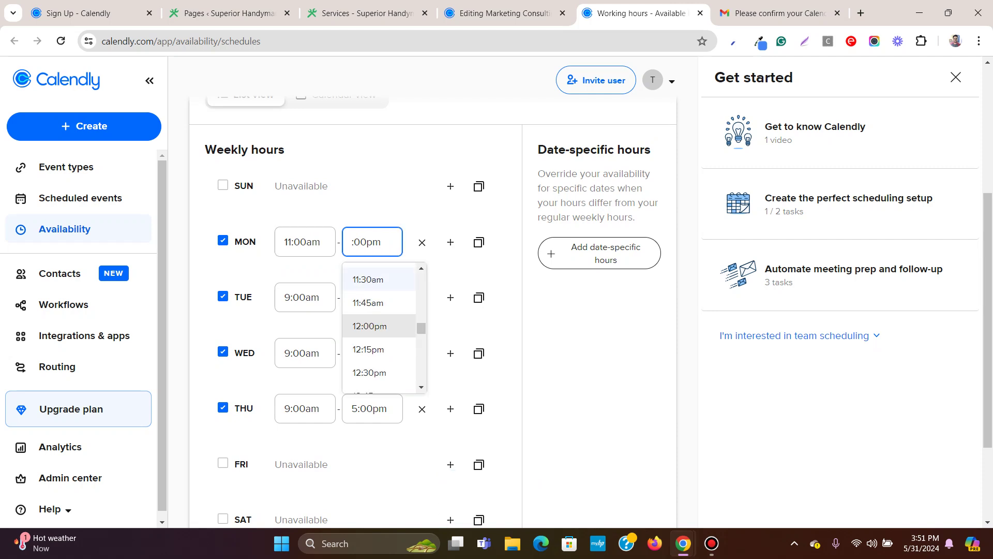
pyautogui.write('6')
pyautogui.press('Return')
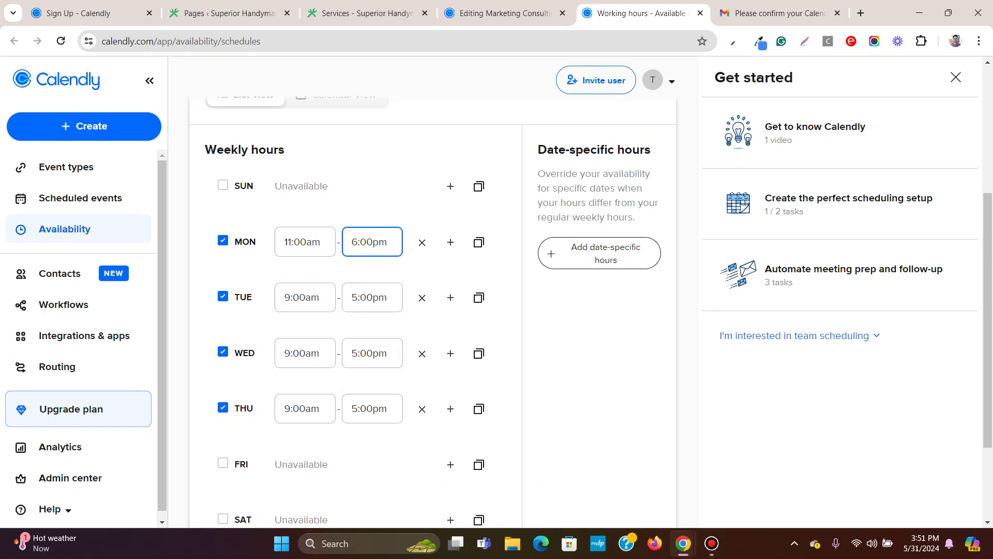
pyautogui.scroll(-1, 432, 298)
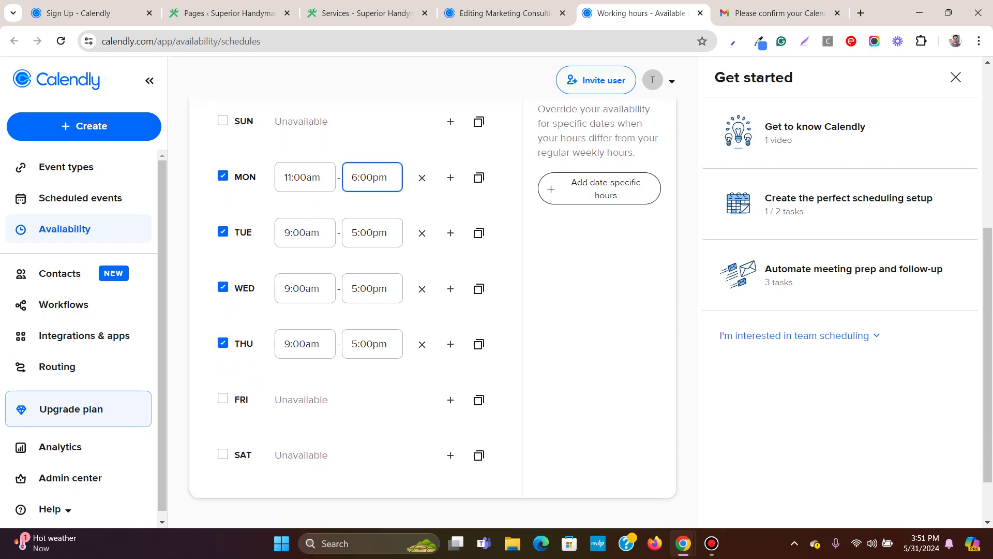
pyautogui.scroll(2, 432, 297)
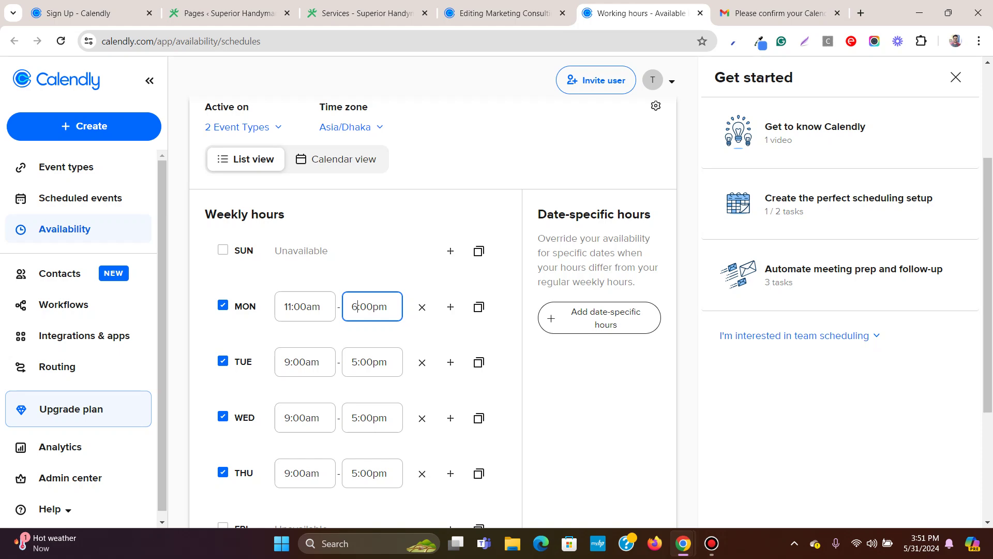
pyautogui.scroll(-3, 433, 297)
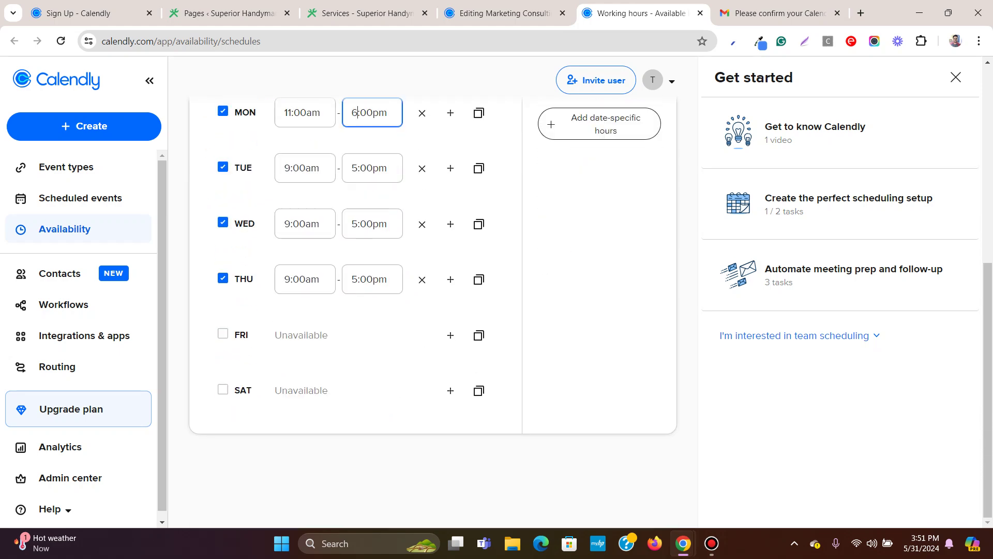
pyautogui.scroll(6, 432, 297)
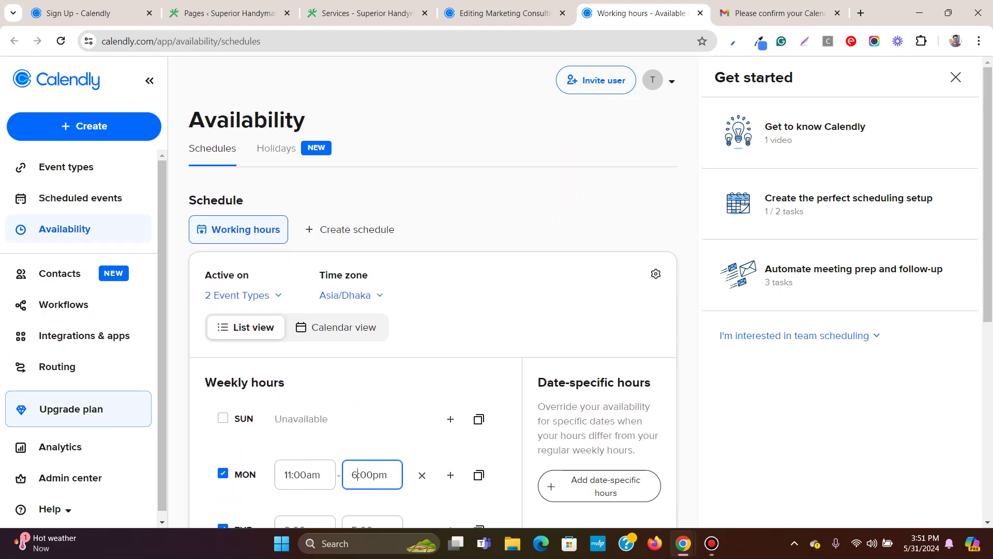
pyautogui.click(276, 148)
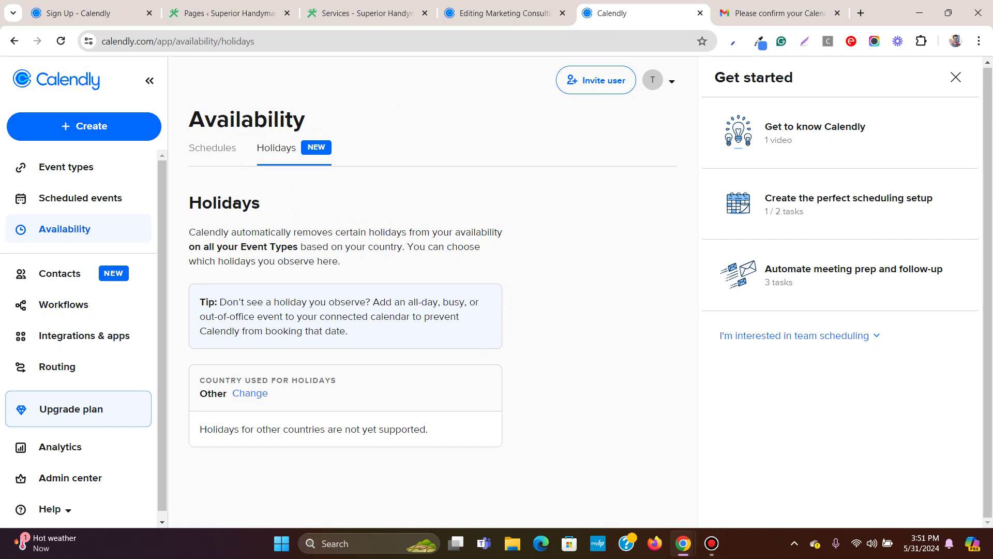
pyautogui.click(212, 147)
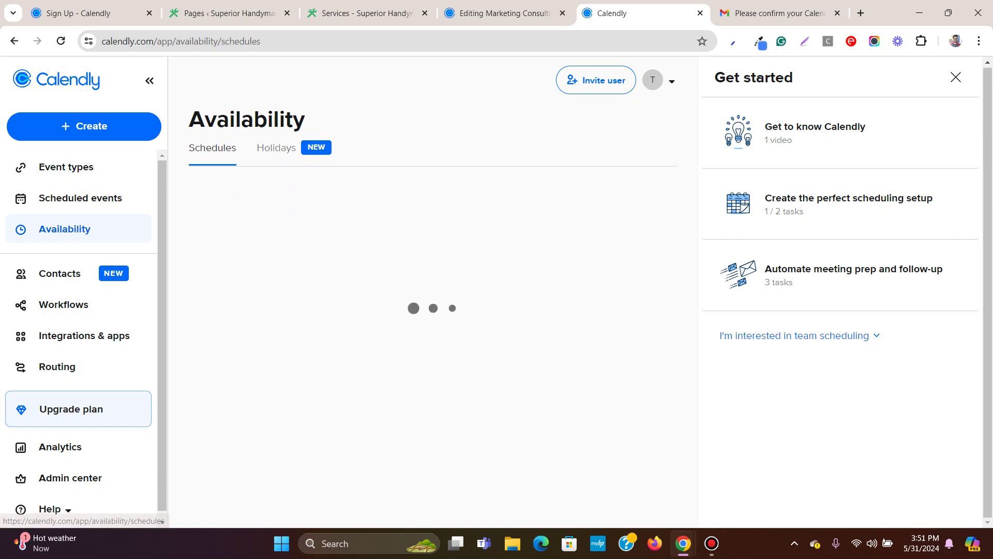
pyautogui.scroll(-5, 432, 284)
pyautogui.scroll(-1, 433, 285)
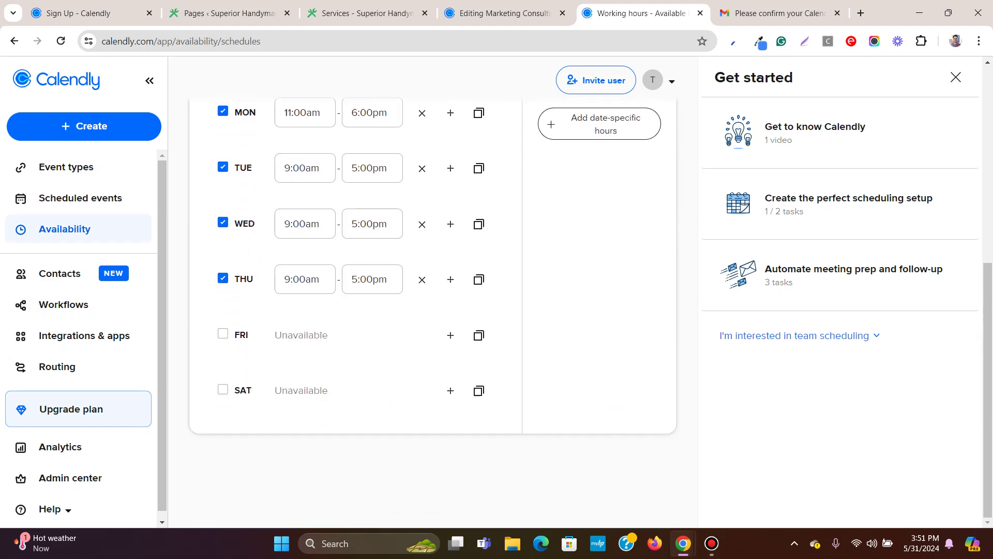
pyautogui.scroll(6, 432, 285)
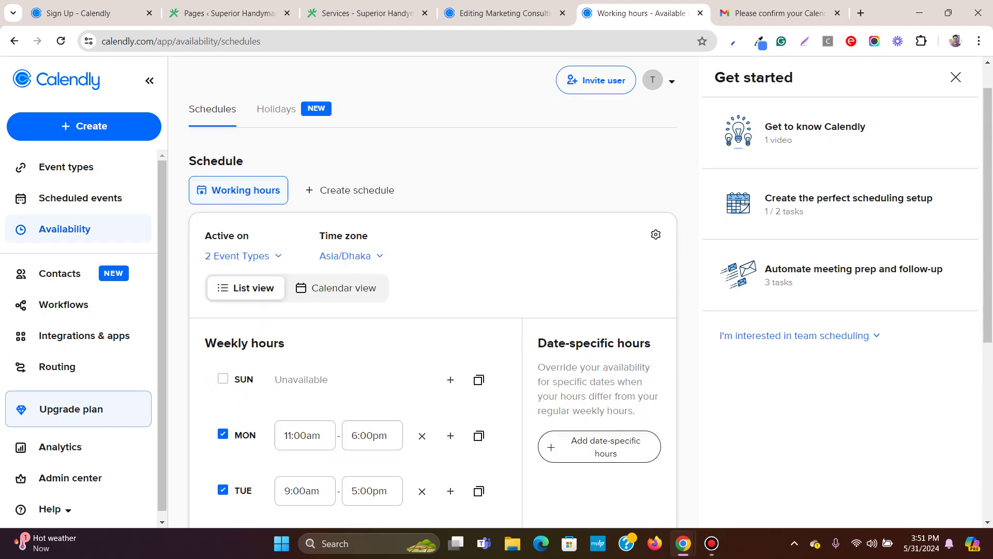
pyautogui.scroll(-5, 478, 333)
pyautogui.scroll(6, 479, 333)
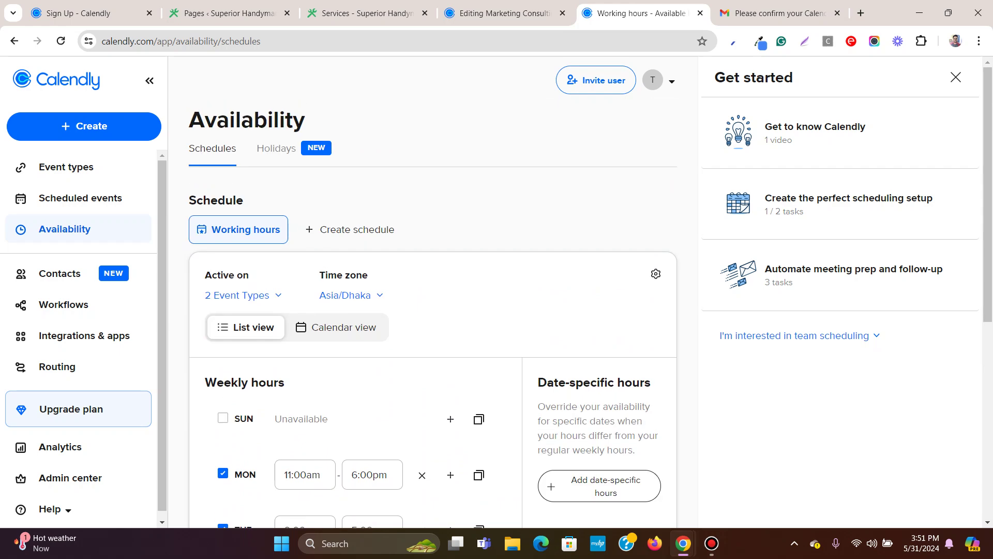
# Reload the Marketing Consulting event editor and reopen its scheduling settings.
pyautogui.click(499, 13)
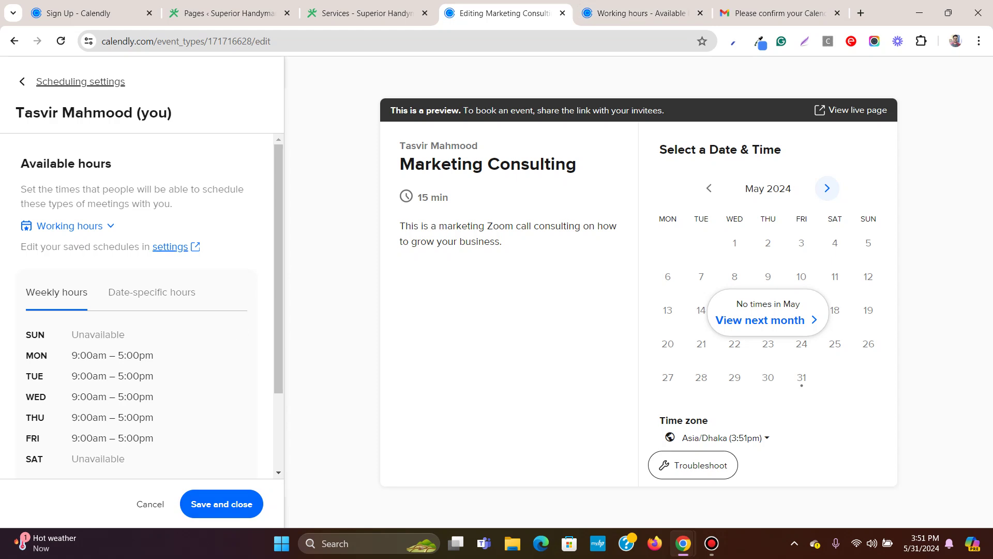
pyautogui.click(60, 41)
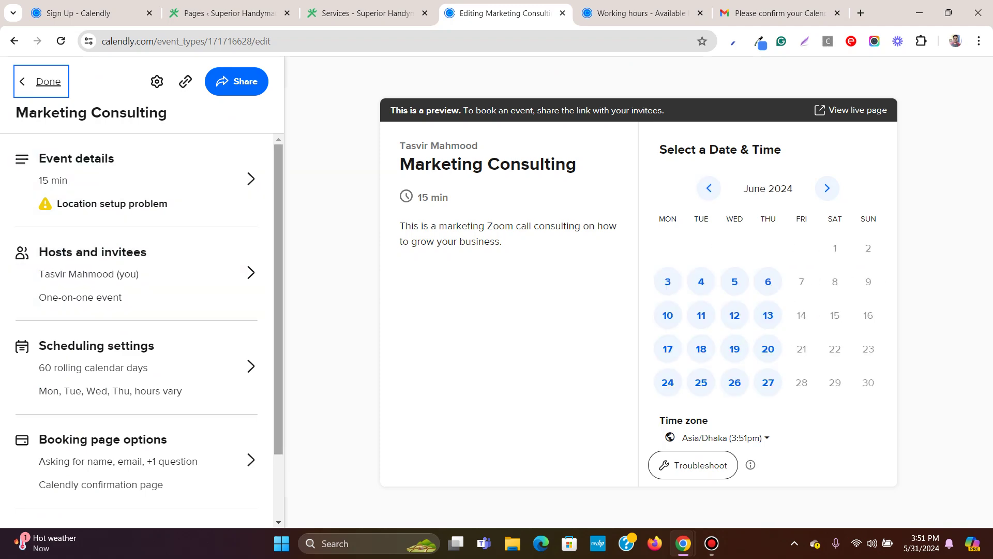
pyautogui.click(134, 367)
pyautogui.scroll(-4, 137, 305)
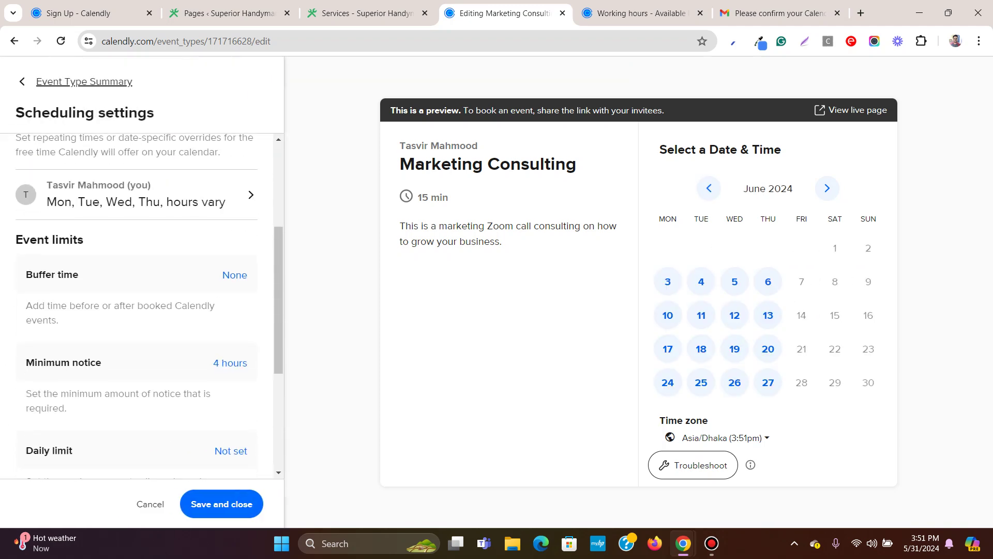
pyautogui.scroll(4, 137, 305)
pyautogui.scroll(-3, 137, 305)
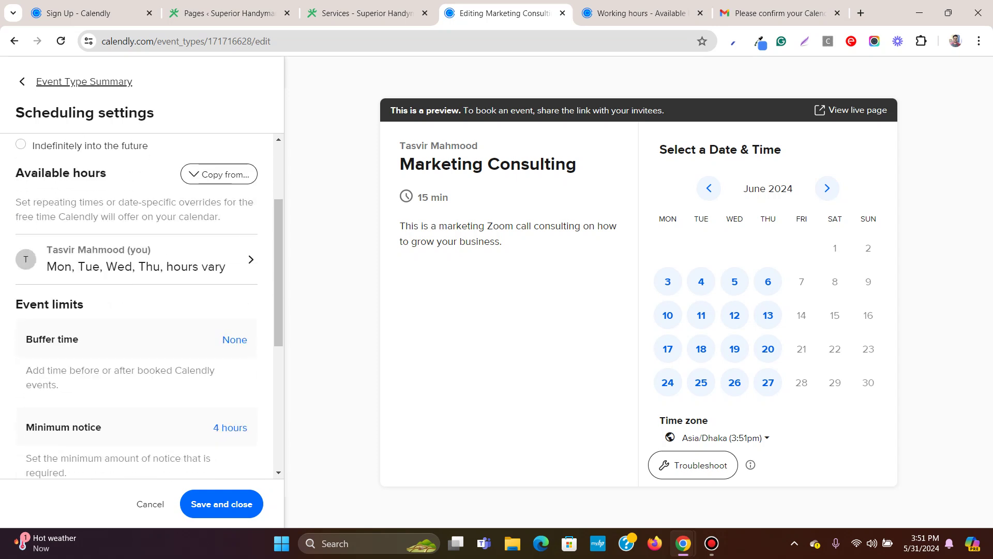
# Review the host's weekly available hours, then go back to the scheduling settings.
pyautogui.click(251, 259)
pyautogui.scroll(-1, 241, 310)
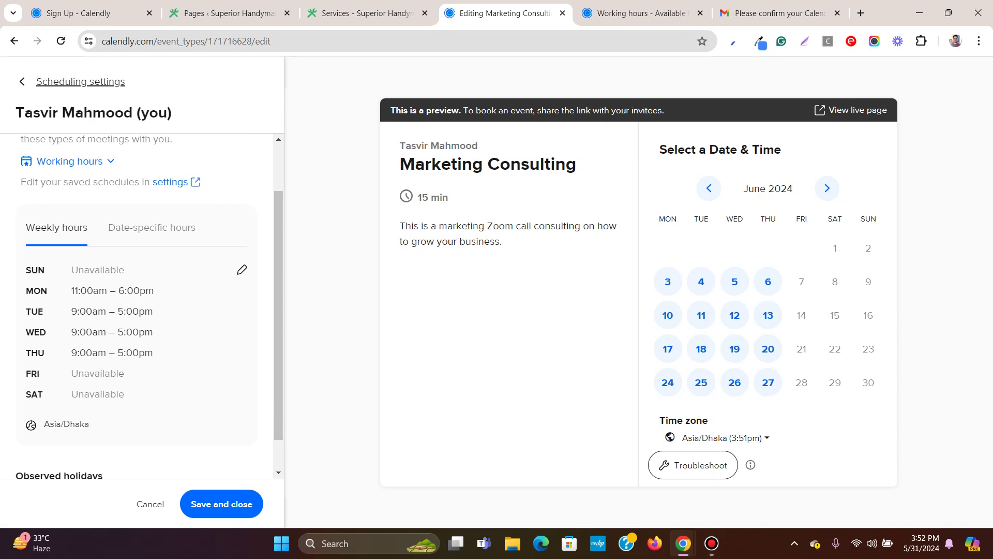
pyautogui.scroll(1, 137, 305)
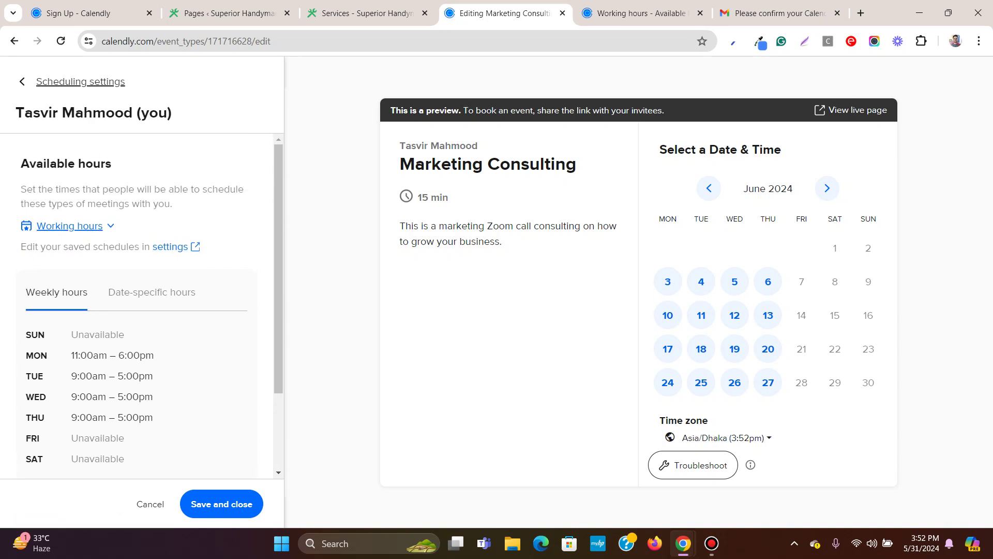
pyautogui.scroll(-2, 137, 305)
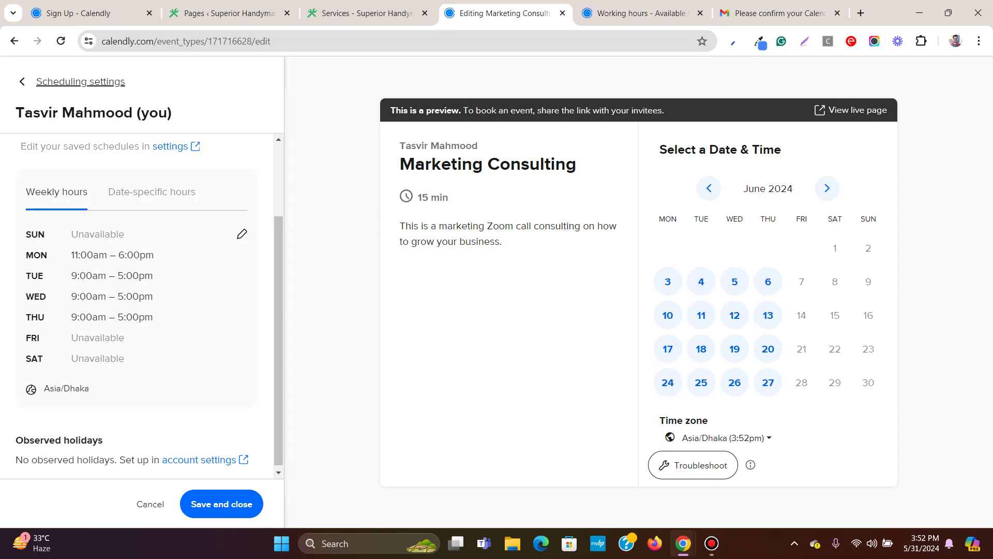
pyautogui.scroll(2, 241, 231)
pyautogui.press('Escape')
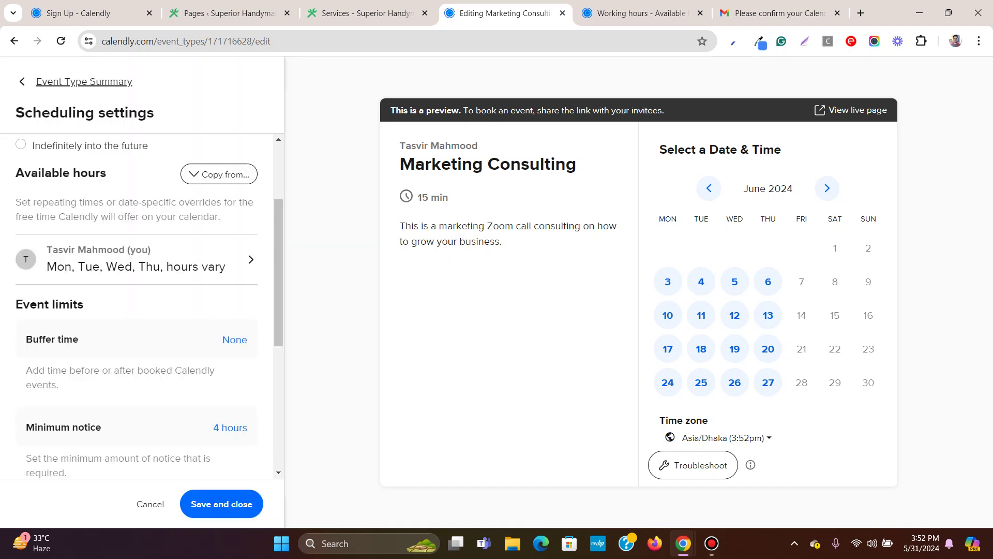
# Return to the Event Type Summary showing 60 rolling days and Mon–Thu varying hours.
pyautogui.scroll(-3, 137, 305)
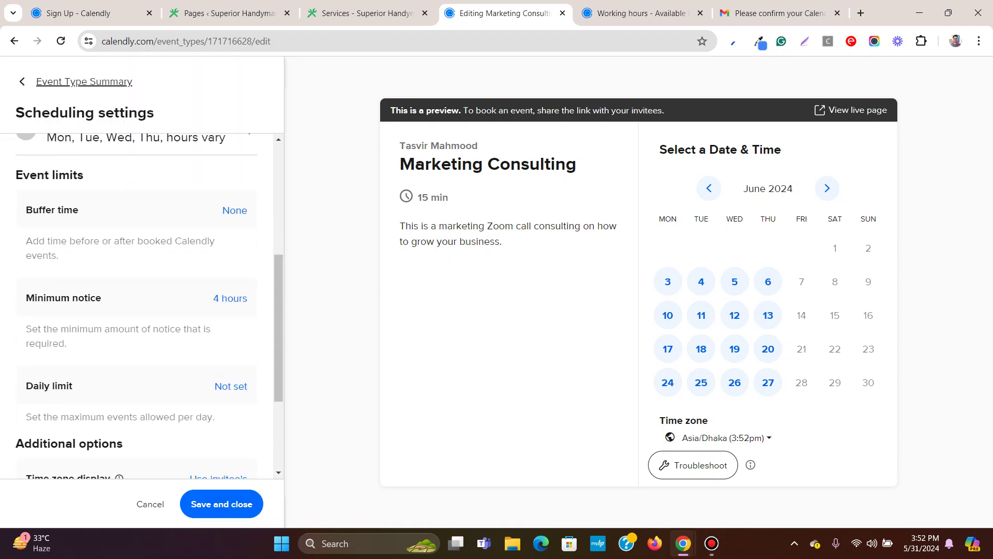
pyautogui.scroll(-3, 137, 305)
pyautogui.scroll(8, 137, 305)
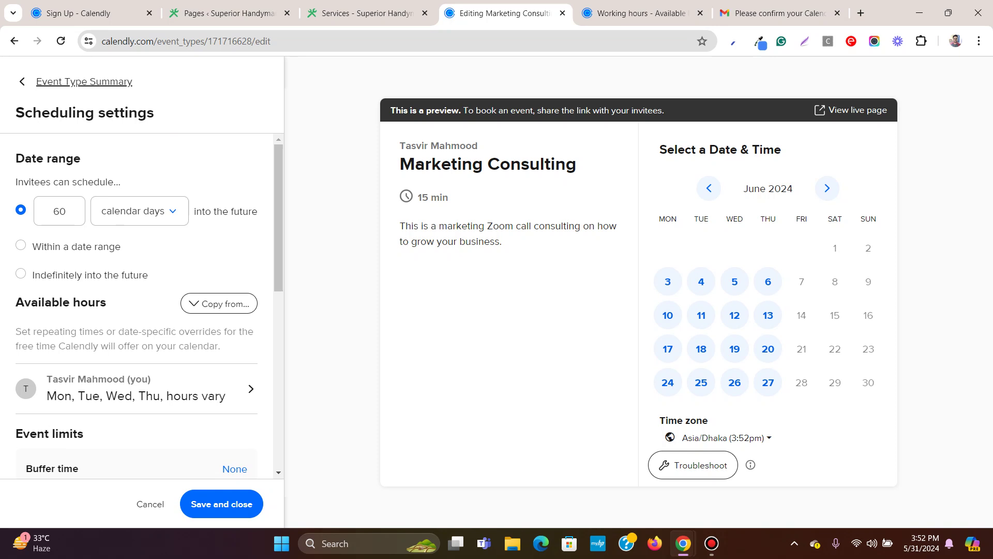
pyautogui.click(83, 81)
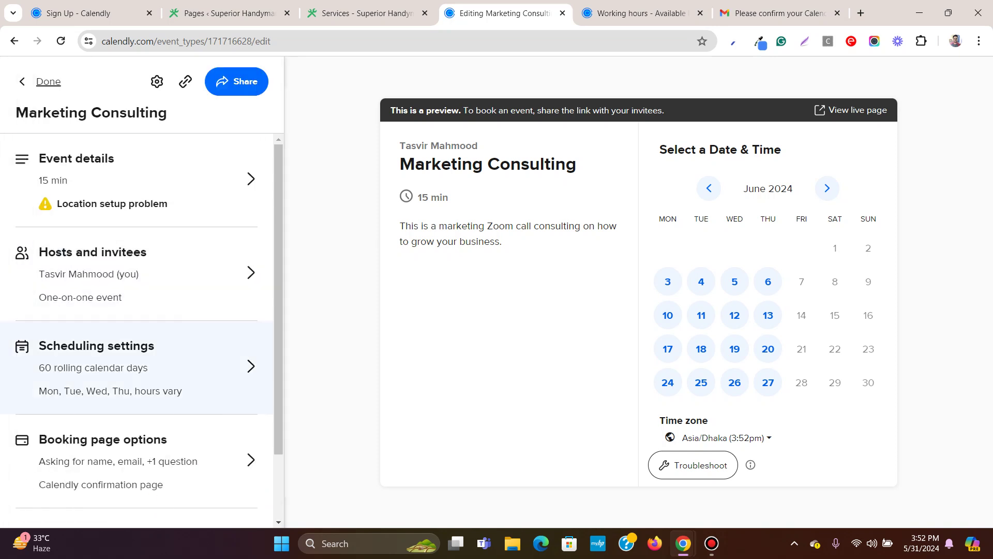
pyautogui.scroll(-1, 141, 325)
pyautogui.scroll(-1, 142, 328)
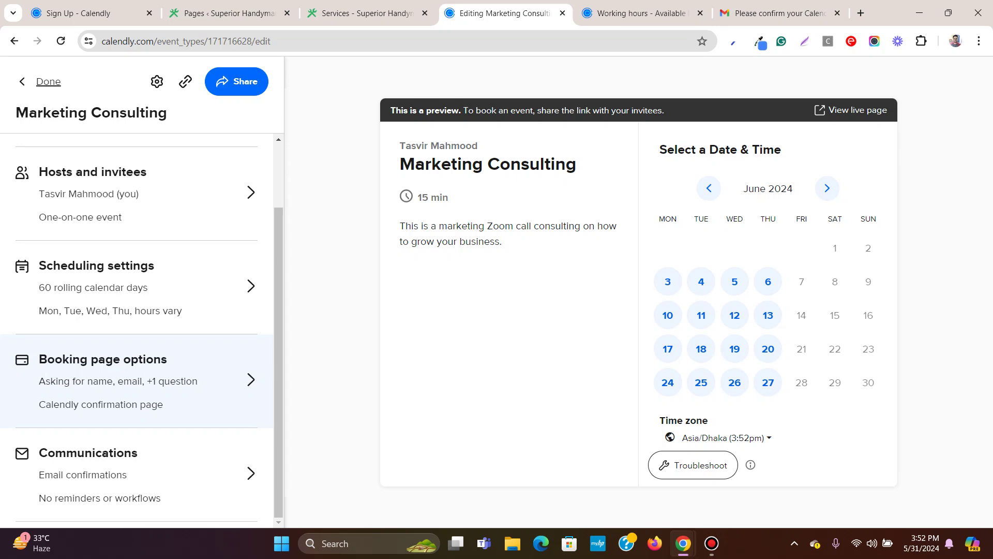
pyautogui.click(145, 372)
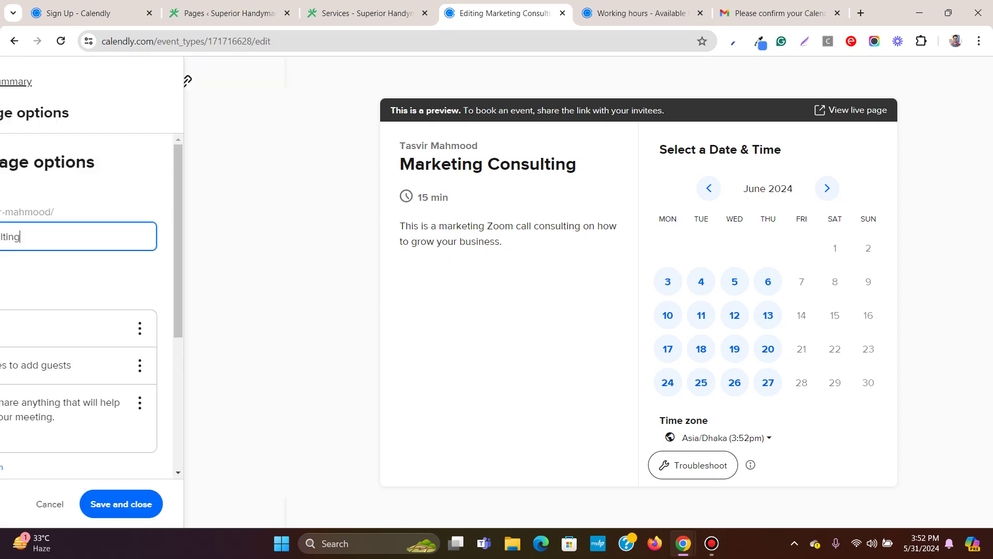
pyautogui.scroll(-2, 136, 305)
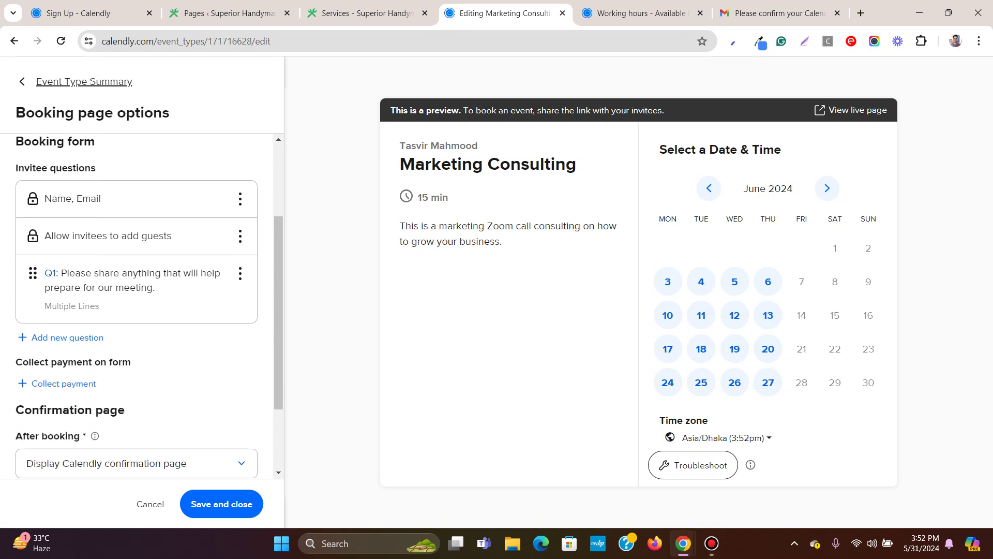
pyautogui.scroll(1, 136, 305)
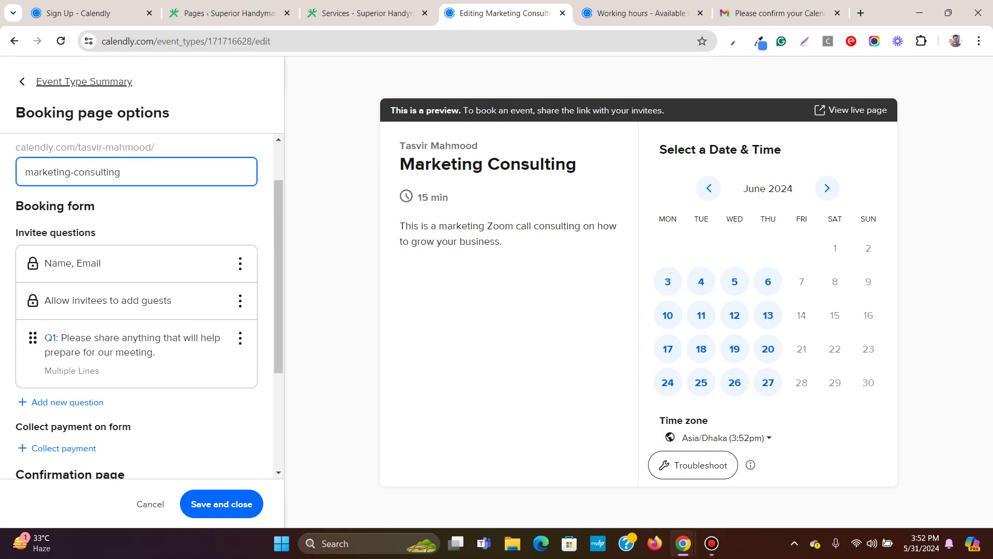
pyautogui.scroll(-3, 137, 305)
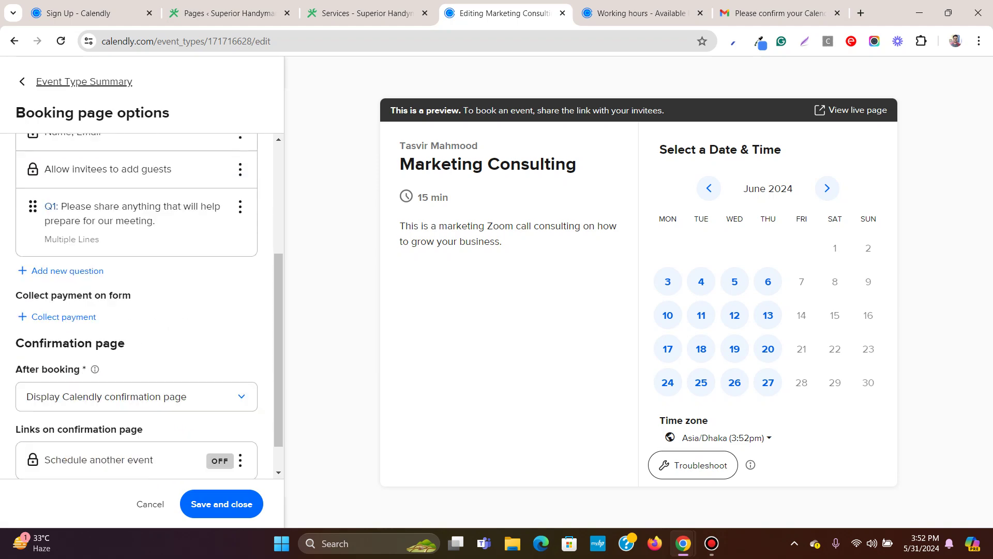
pyautogui.scroll(4, 136, 305)
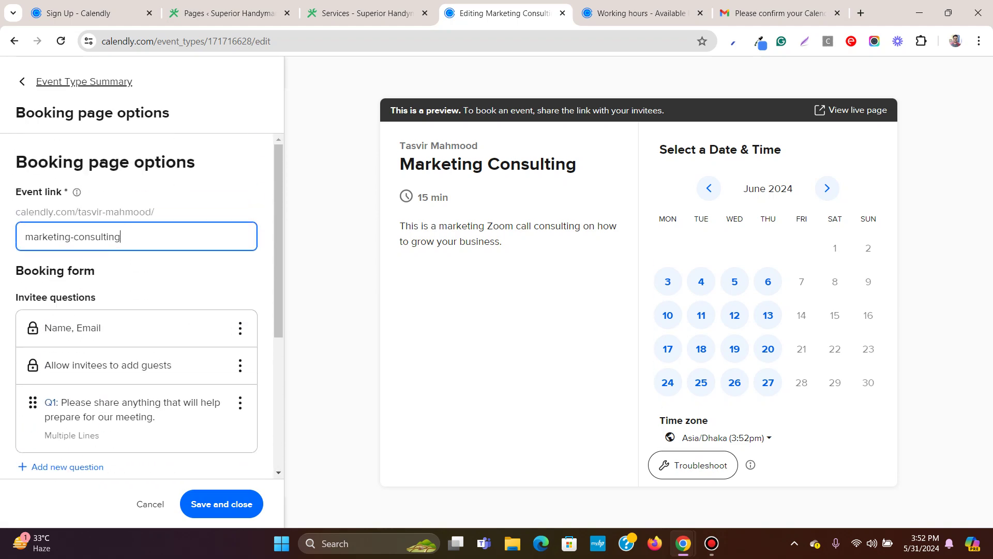
pyautogui.scroll(-5, 136, 305)
pyautogui.scroll(5, 137, 305)
pyautogui.click(221, 503)
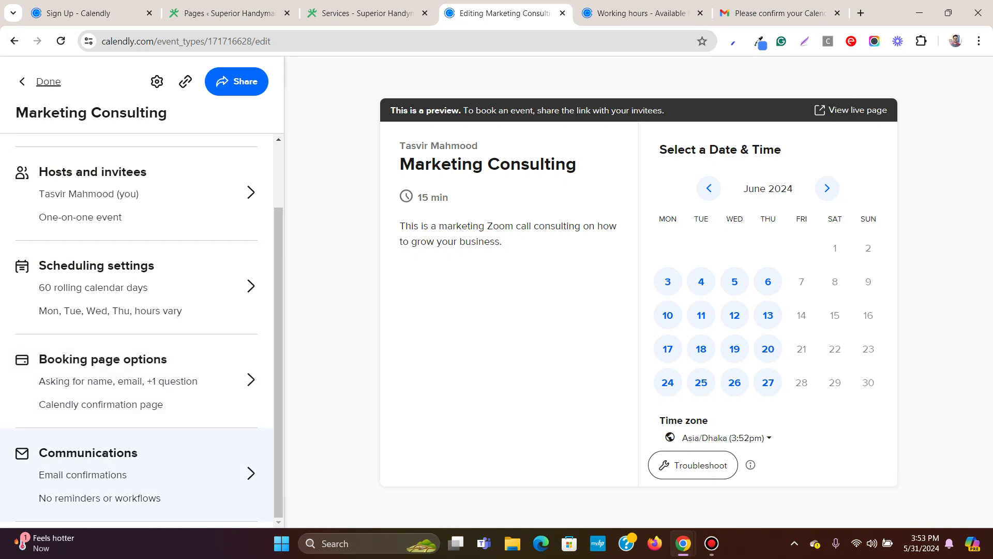
pyautogui.scroll(2, 137, 331)
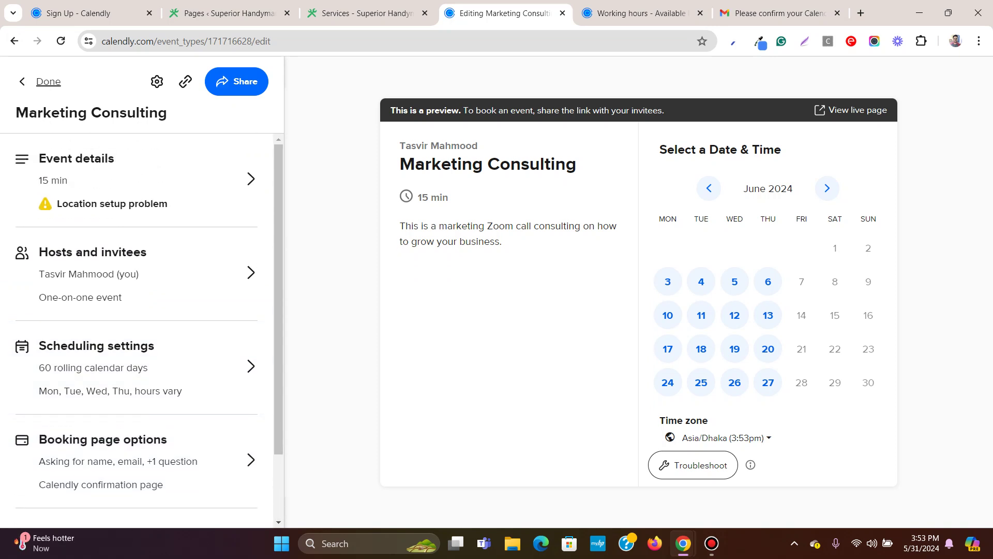
# Finish the event, reopen Marketing Consulting, then switch to the WordPress Pages tab.
pyautogui.click(48, 82)
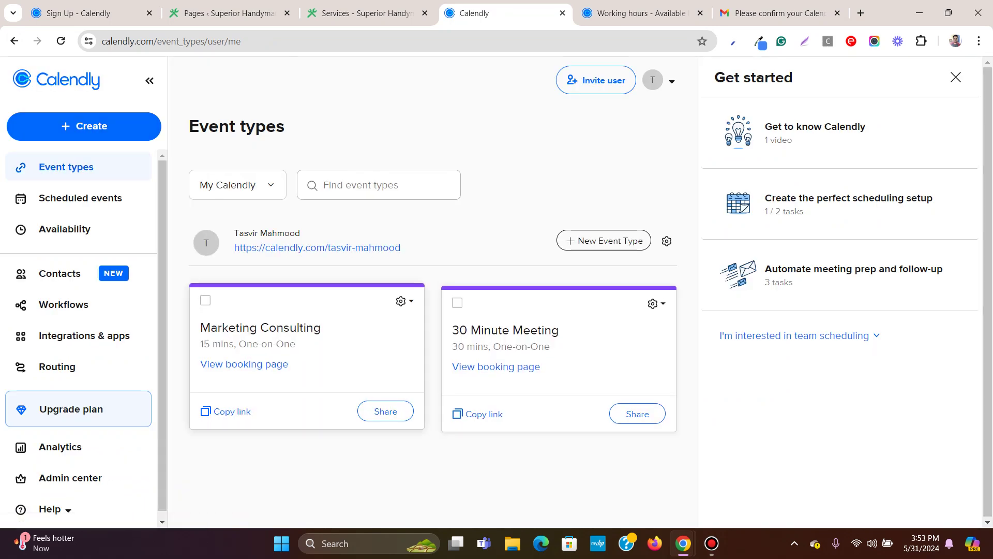
pyautogui.click(307, 356)
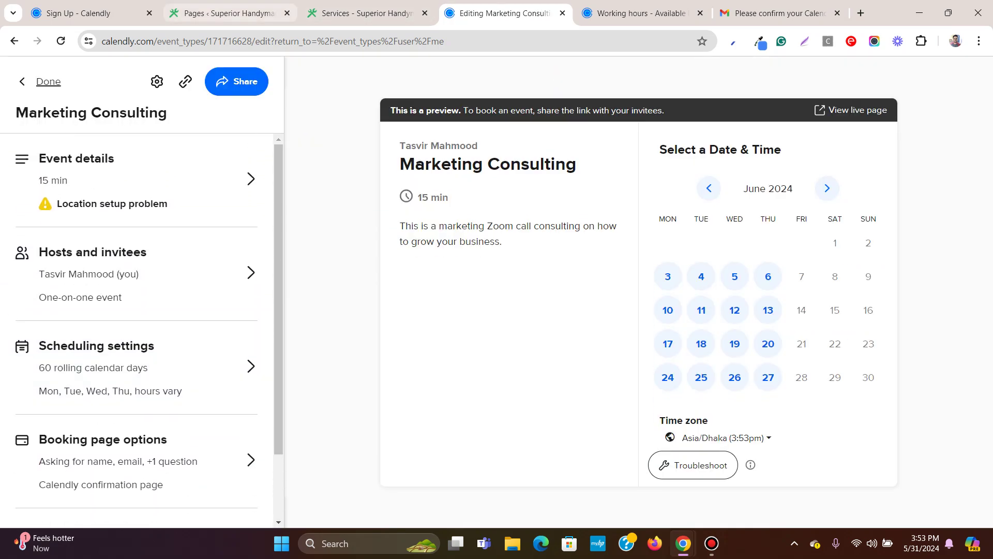
pyautogui.click(228, 13)
pyautogui.scroll(8, 496, 300)
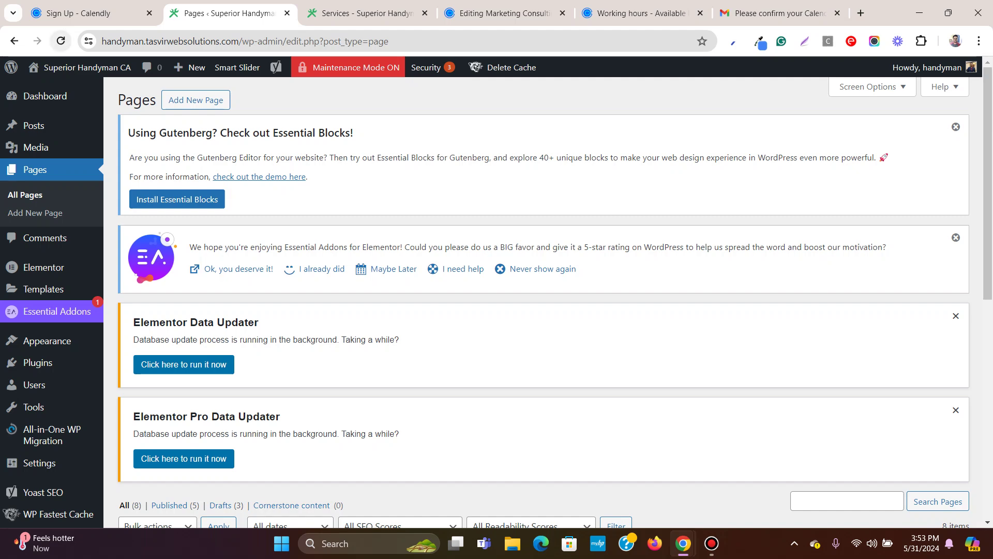
# Reload the WordPress Pages list and glance at the Services page's booking calendar.
pyautogui.click(61, 40)
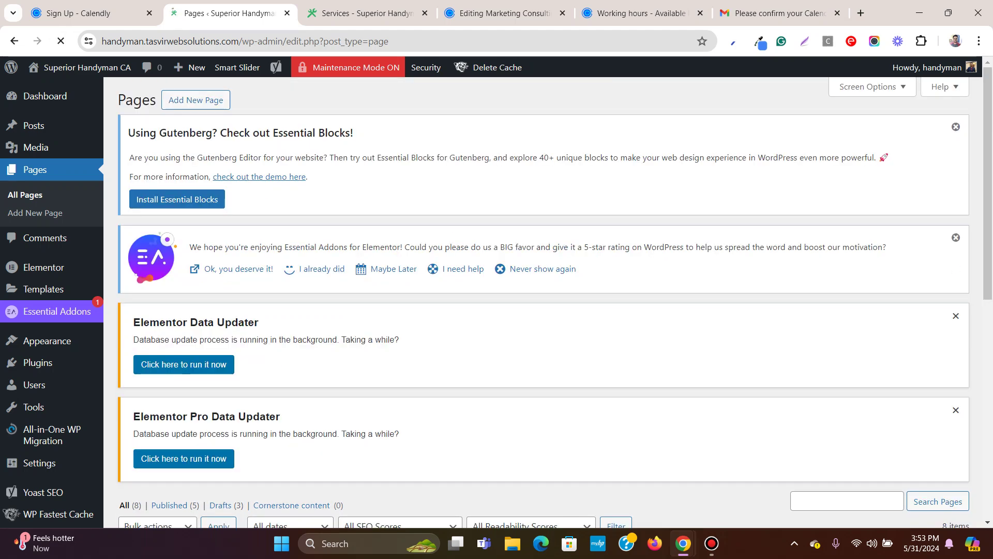
pyautogui.scroll(-7, 496, 300)
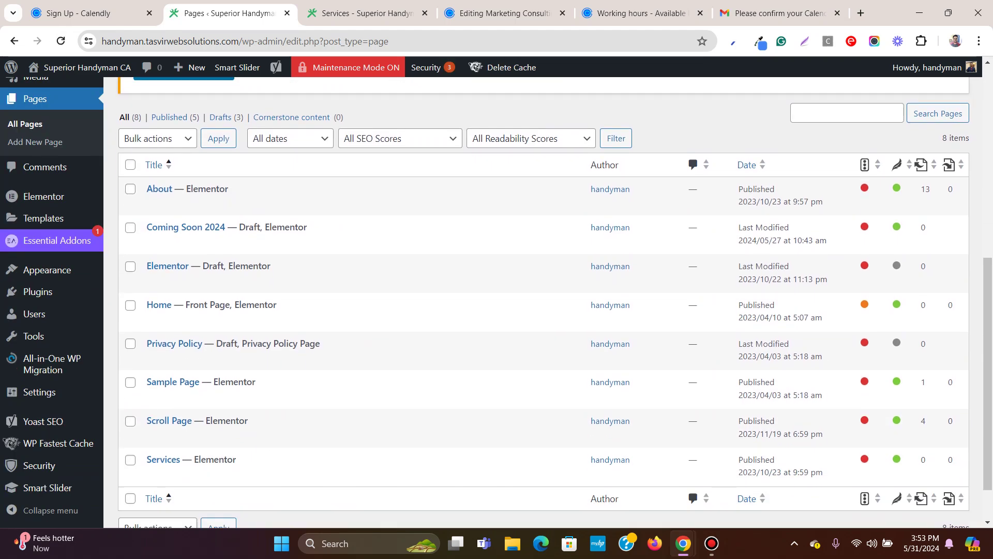
pyautogui.scroll(1, 496, 300)
pyautogui.scroll(7, 497, 300)
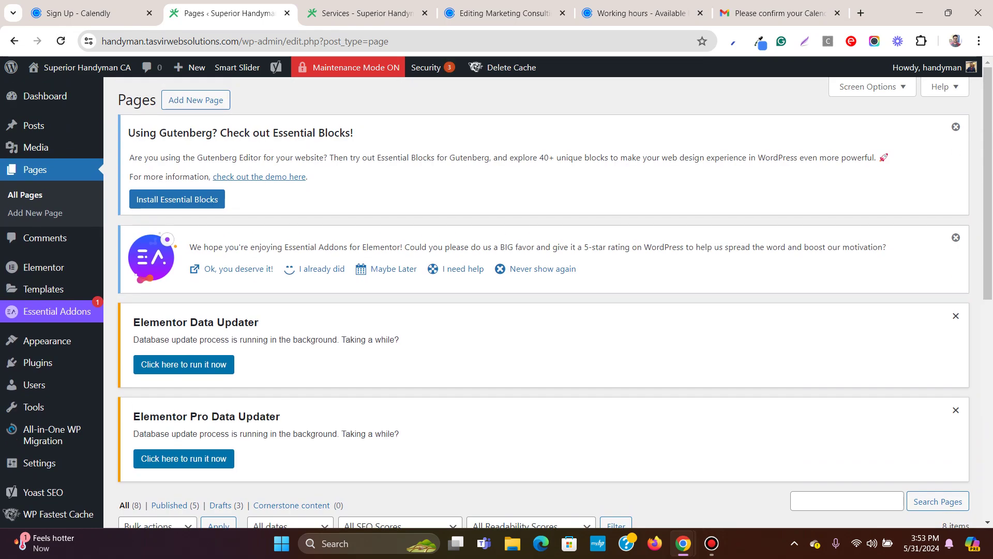
pyautogui.click(362, 13)
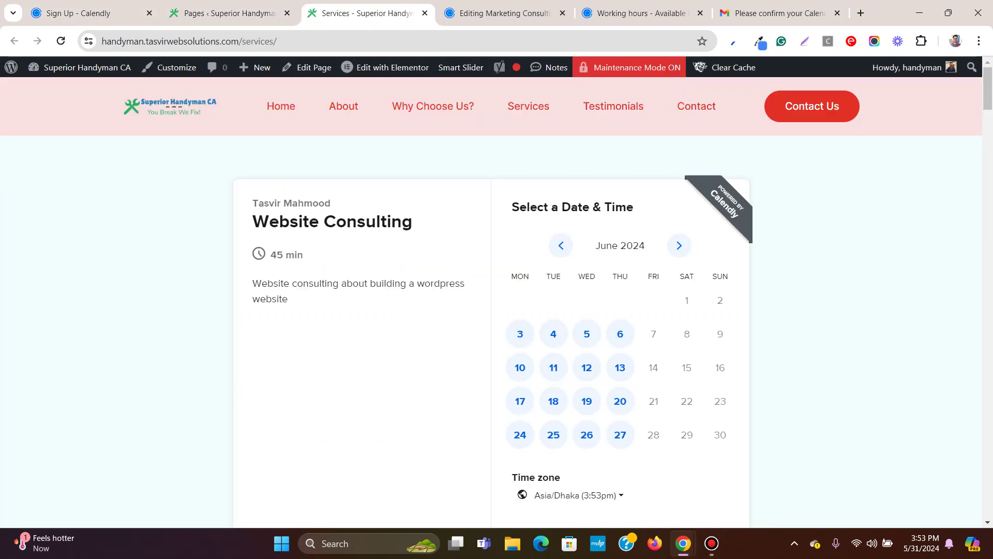
pyautogui.click(233, 13)
pyautogui.scroll(-8, 497, 295)
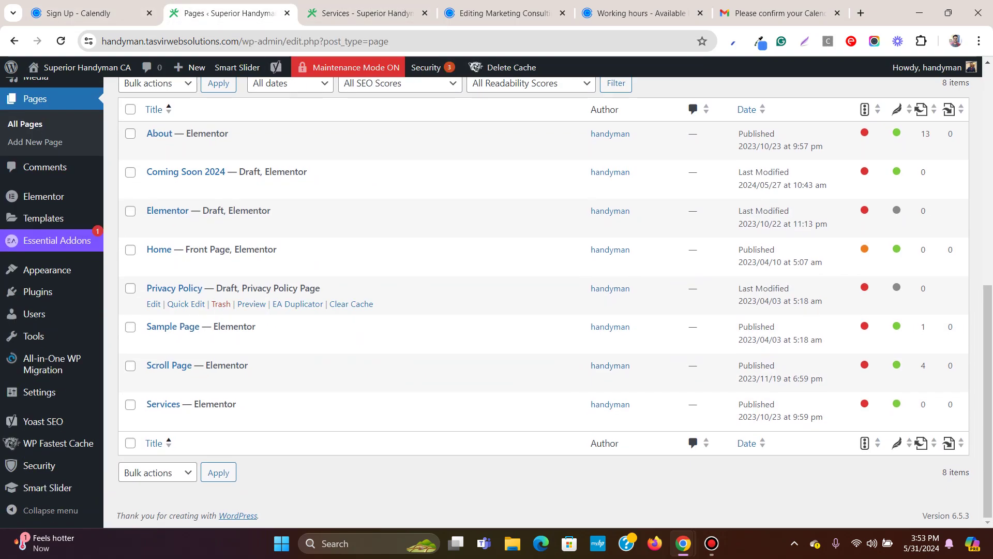
pyautogui.scroll(8, 496, 300)
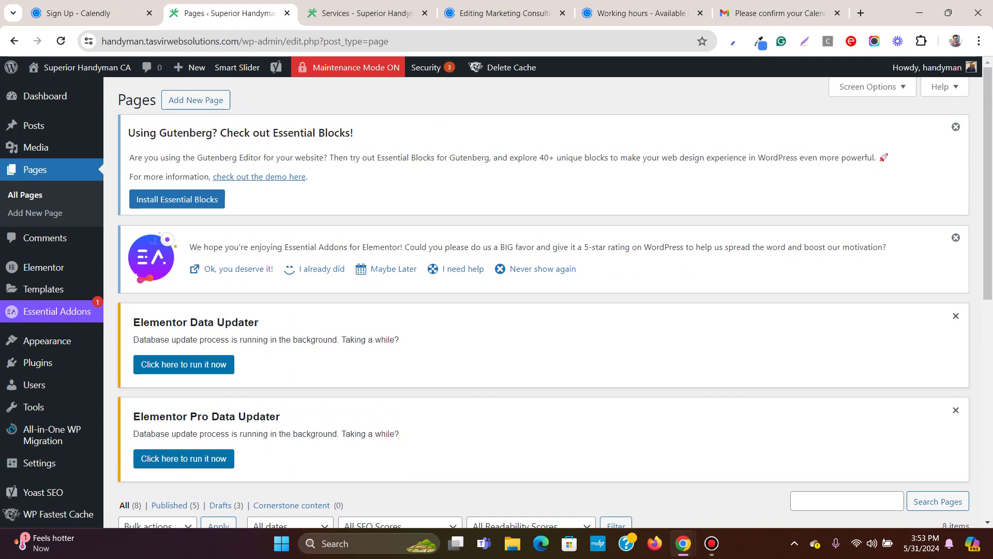
pyautogui.scroll(-3, 496, 300)
pyautogui.scroll(3, 496, 300)
# Start a new page, review the Services and home pages, then return to the new page editor.
pyautogui.click(195, 100)
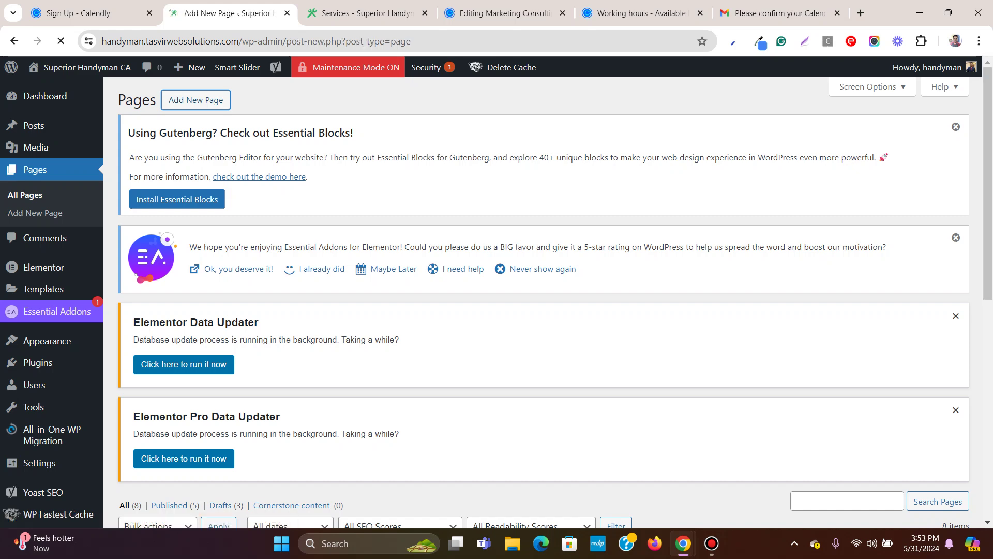
pyautogui.click(362, 13)
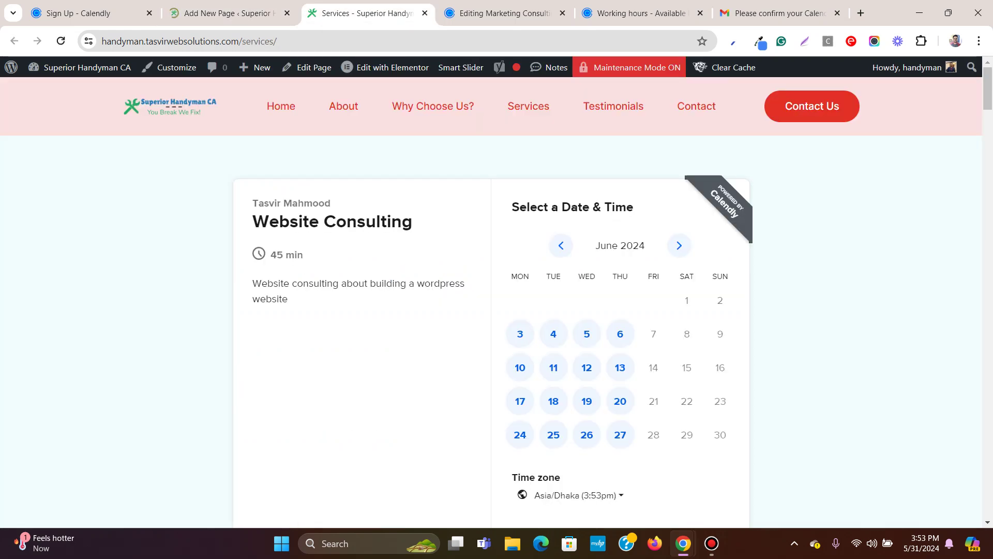
pyautogui.click(280, 106)
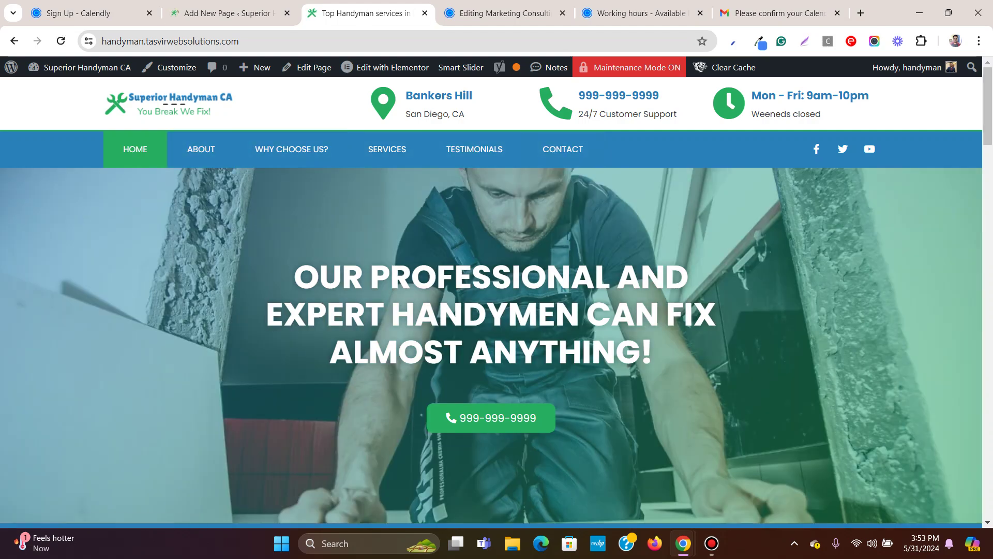
pyautogui.click(562, 149)
pyautogui.press('Home')
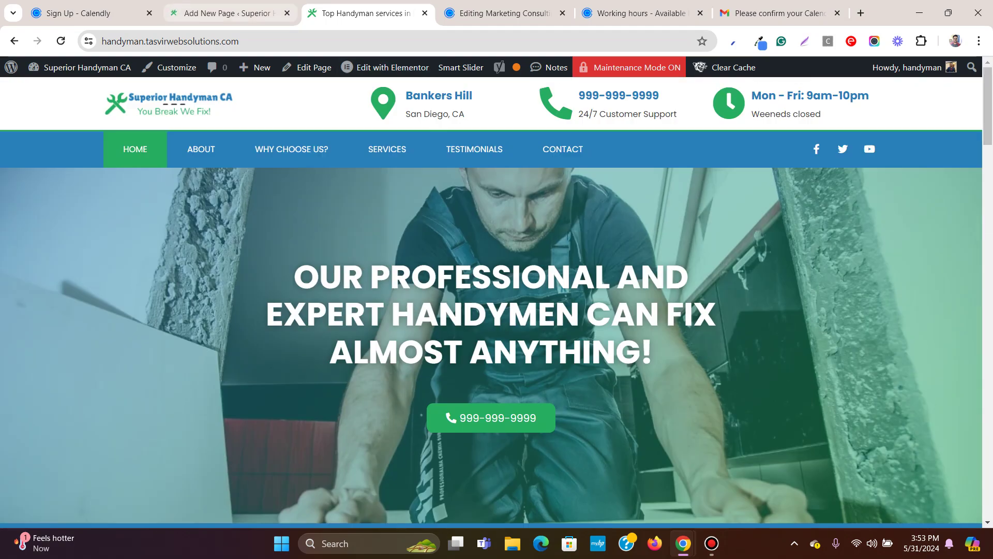
pyautogui.click(228, 13)
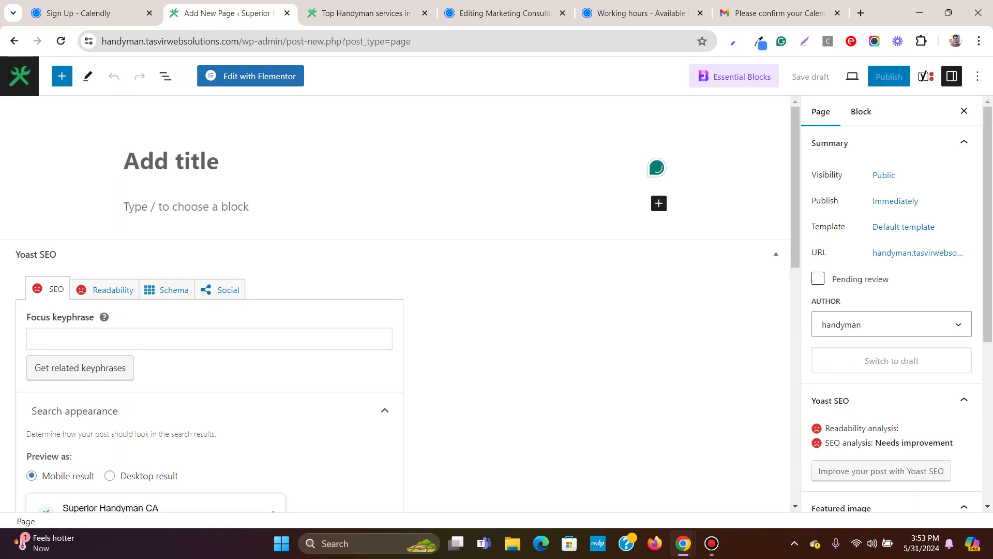
# Title the new page 'Booking', publish it, and open it in Elementor.
pyautogui.write('Booking')
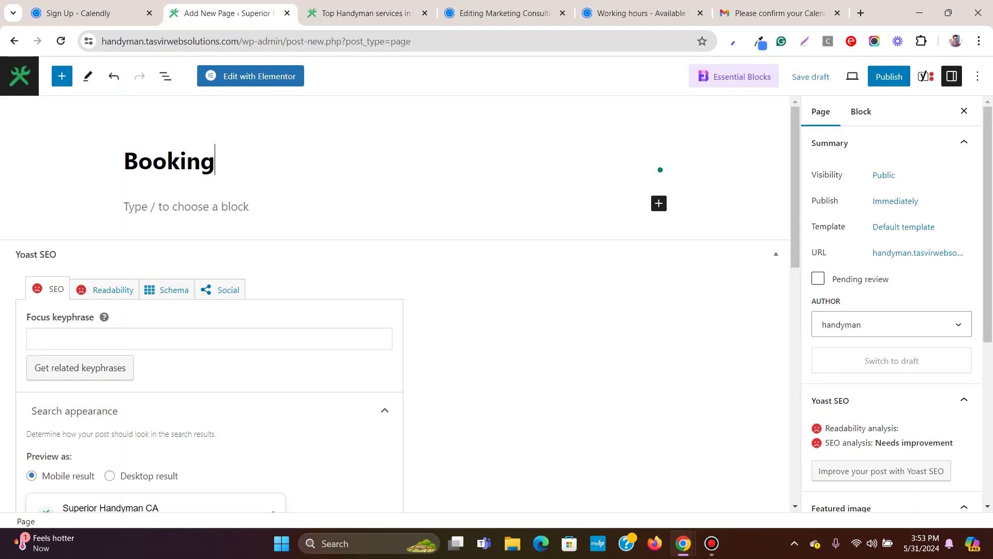
pyautogui.click(889, 76)
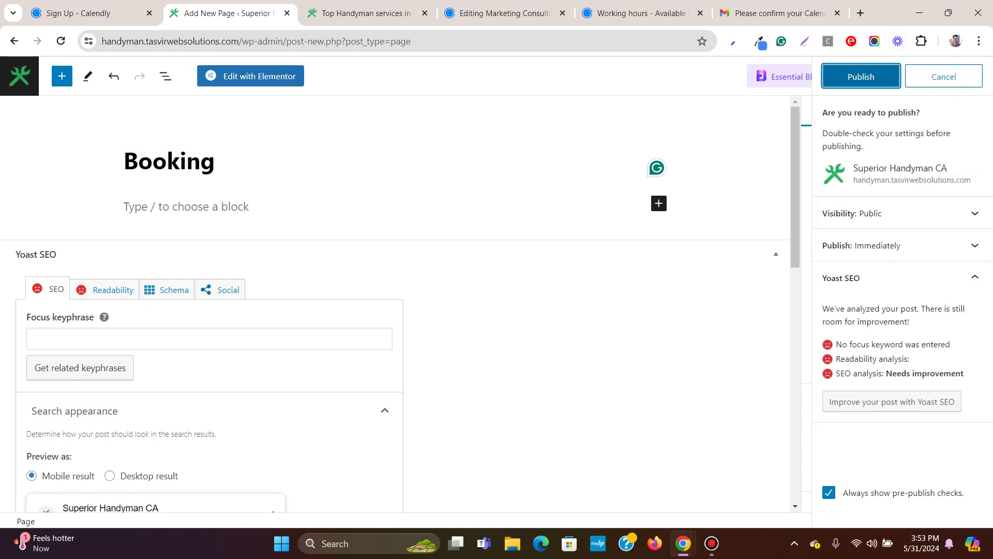
pyautogui.click(856, 76)
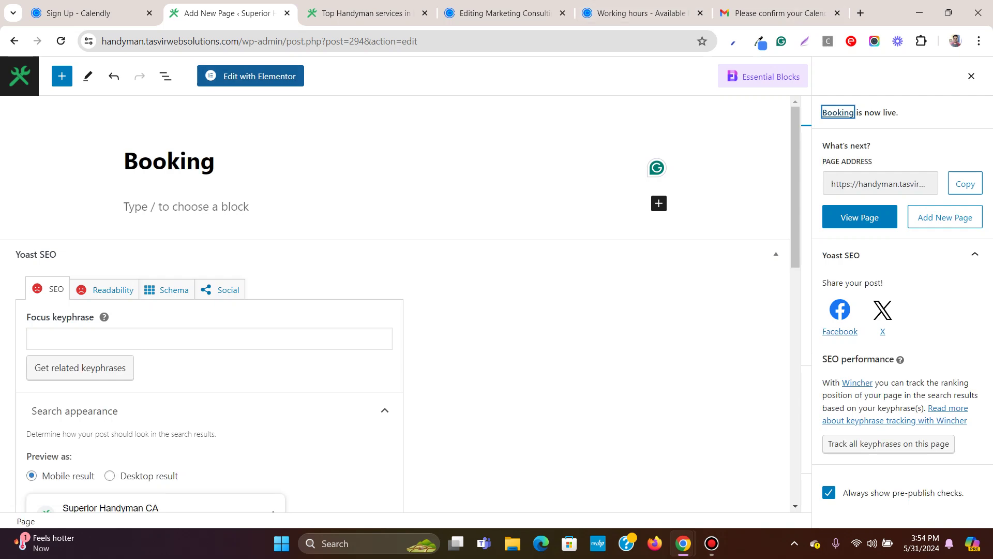
pyautogui.click(250, 76)
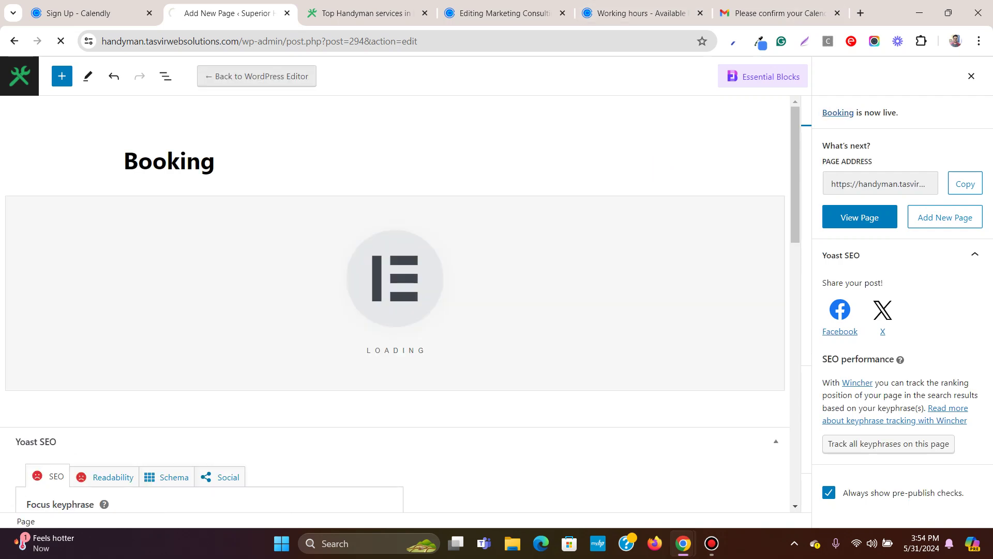
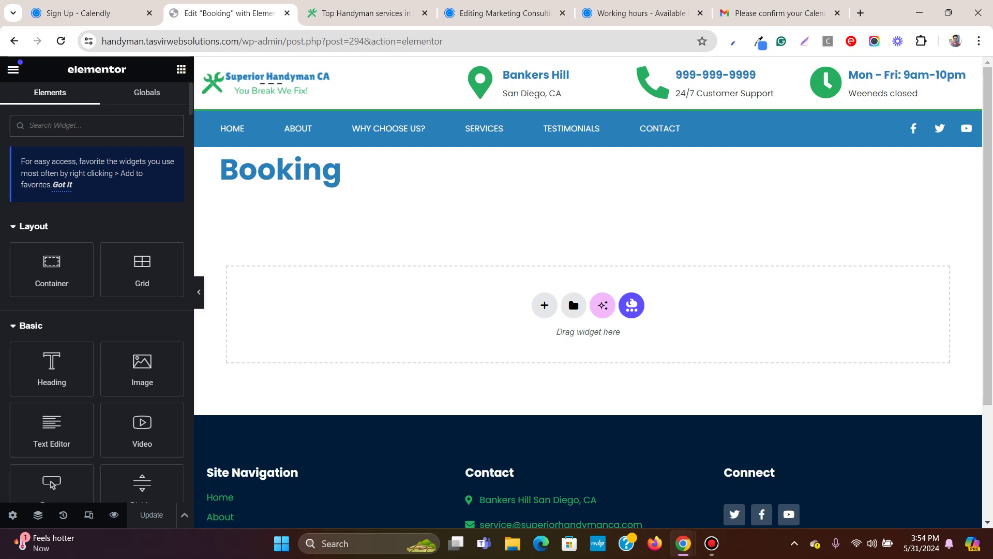
# Turn on Hide Title in the Booking page settings.
pyautogui.click(12, 515)
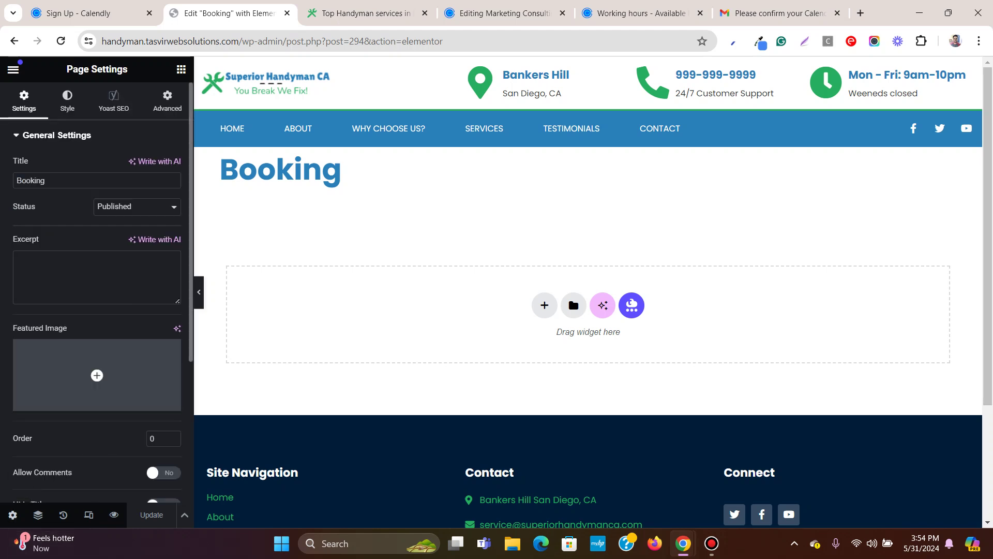
pyautogui.scroll(-4, 96, 290)
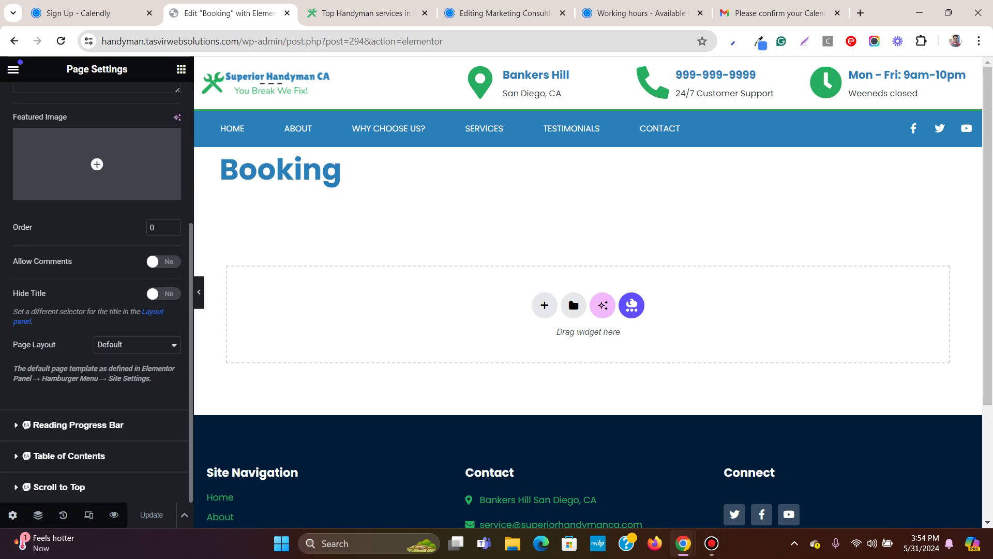
pyautogui.scroll(3, 97, 289)
pyautogui.scroll(-3, 97, 290)
pyautogui.click(163, 294)
pyautogui.scroll(4, 97, 290)
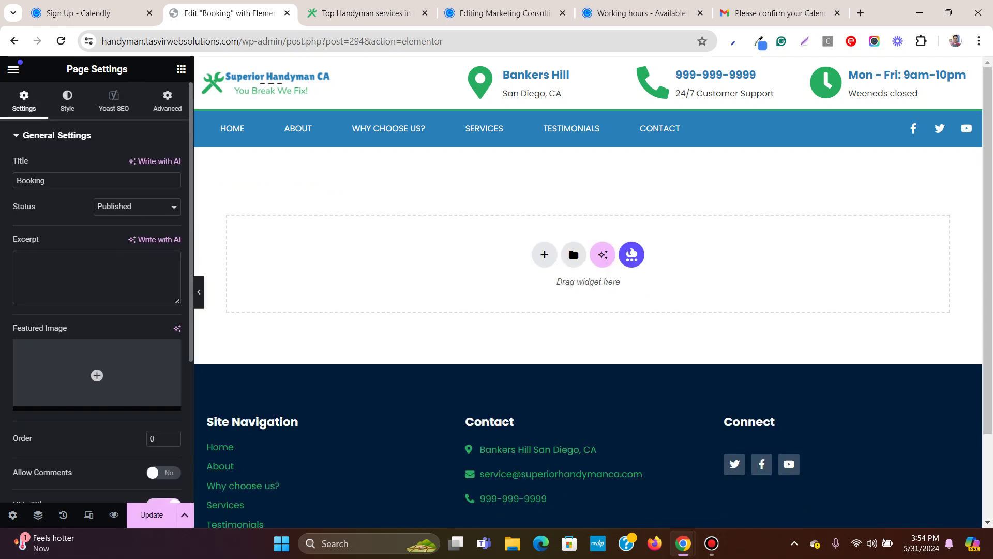
# Add a single-column flexbox container with 50 px top and bottom padding holding a Heading widget.
pyautogui.click(545, 254)
pyautogui.click(547, 295)
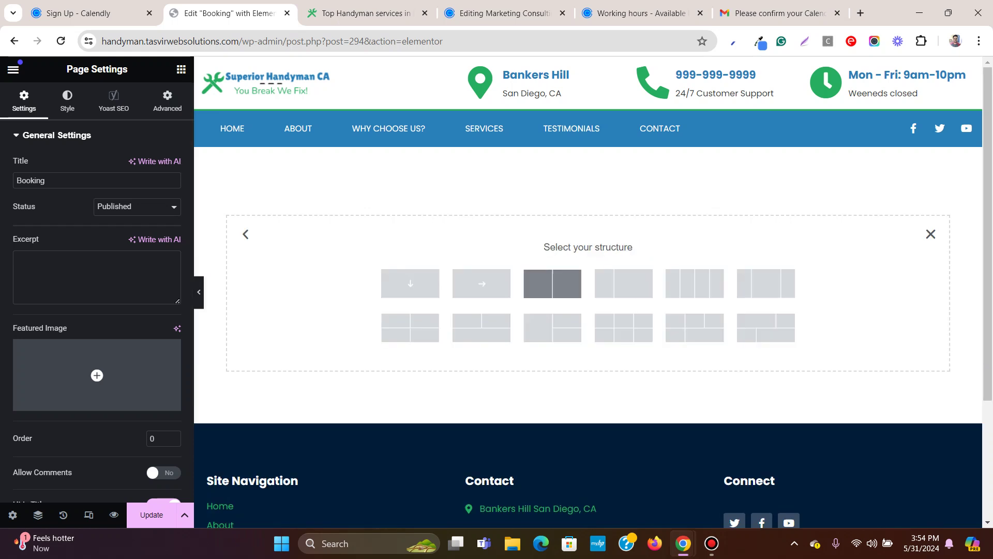
pyautogui.click(410, 283)
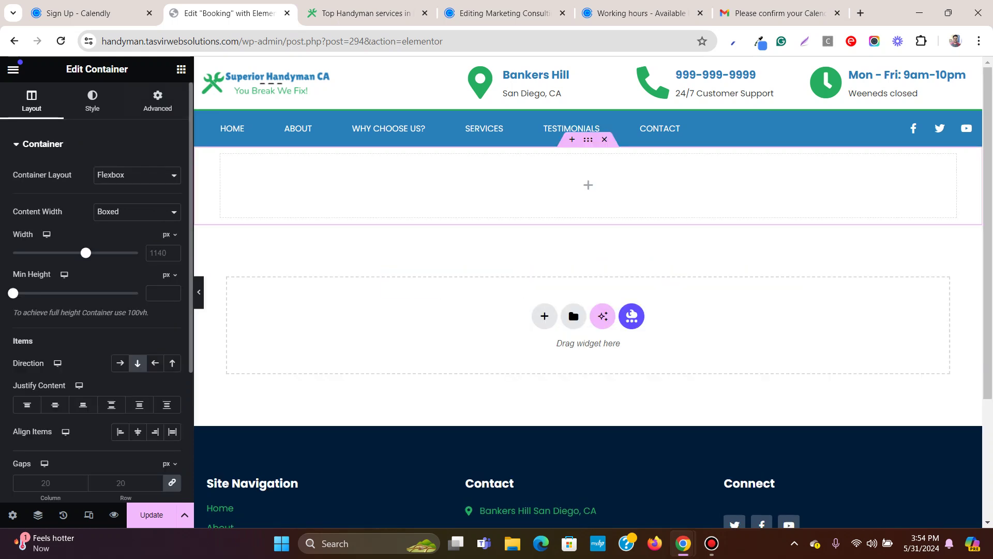
pyautogui.click(157, 101)
pyautogui.click(31, 240)
pyautogui.write('0')
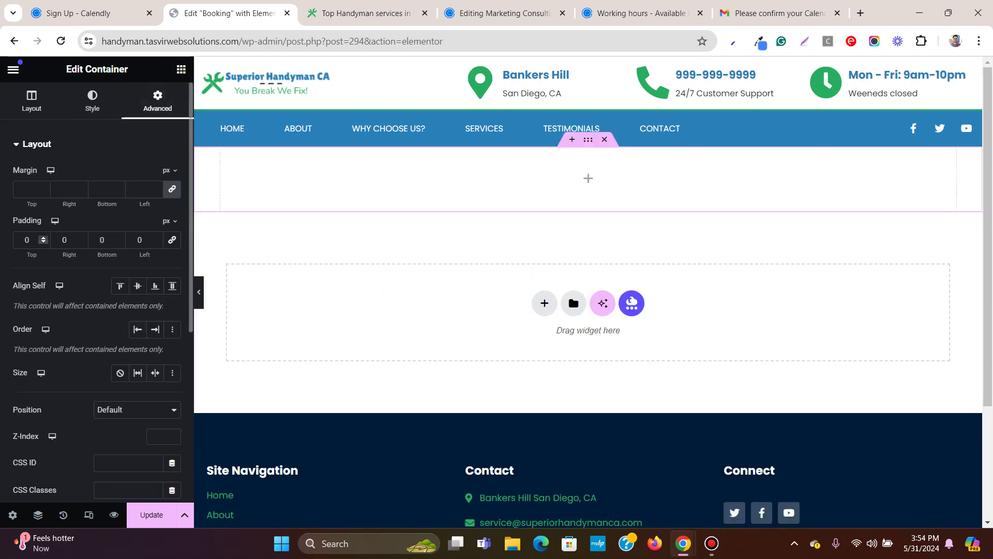
pyautogui.write('5')
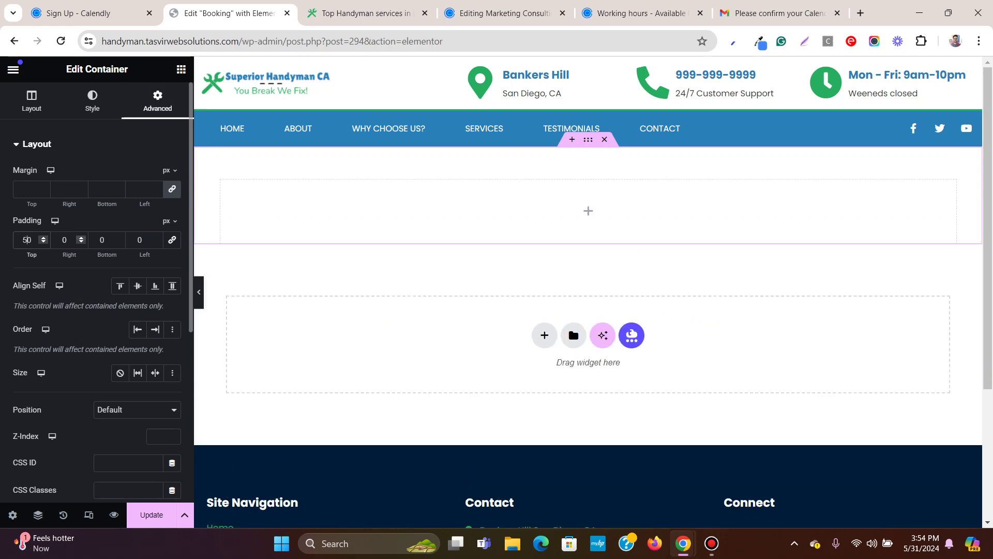
pyautogui.click(99, 239)
pyautogui.write('5')
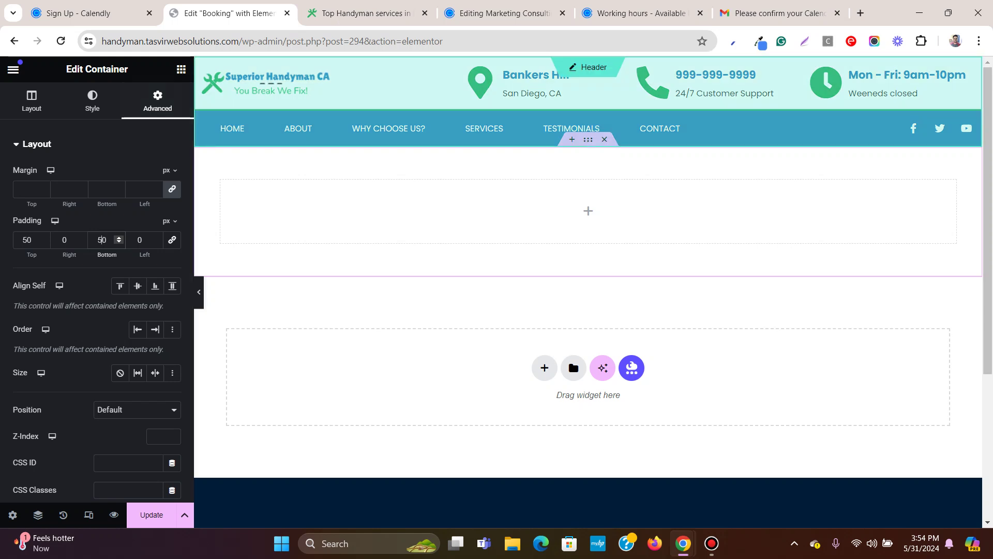
pyautogui.click(181, 69)
pyautogui.moveTo(51, 368); pyautogui.dragTo(561, 212)
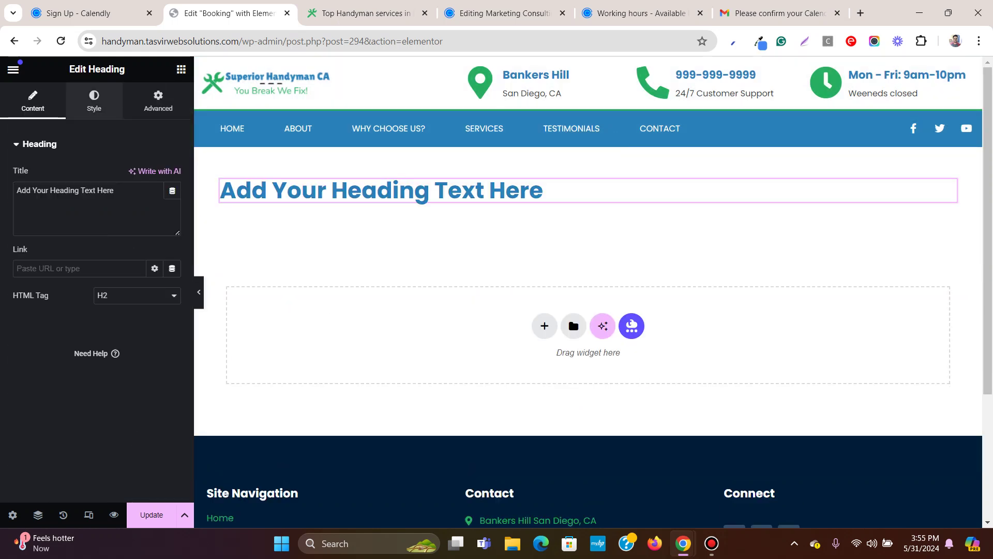
# Set the heading's alignment to center.
pyautogui.click(93, 101)
pyautogui.click(138, 175)
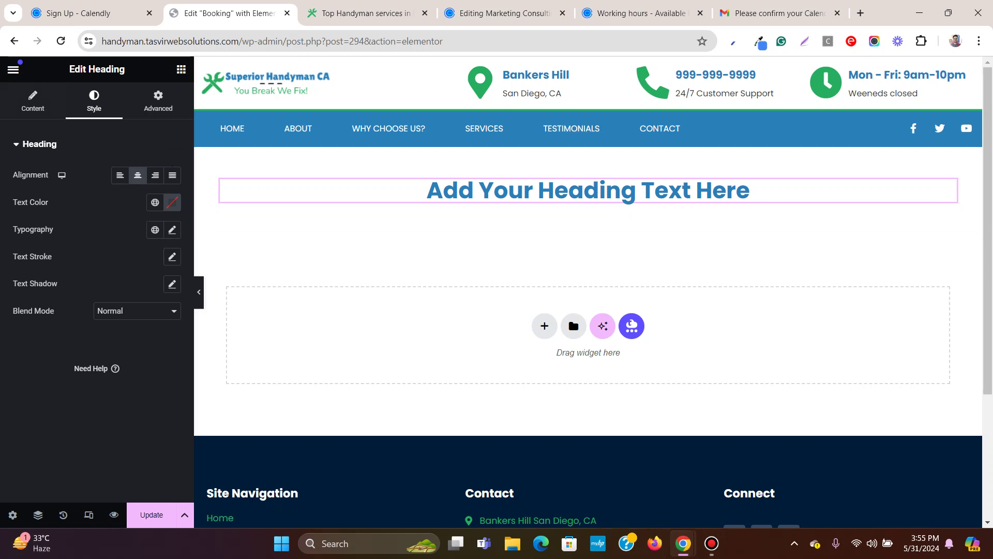
pyautogui.click(33, 101)
# Replace the placeholder heading text with 'Book Our Handyman Services'.
pyautogui.tripleClick(65, 190)
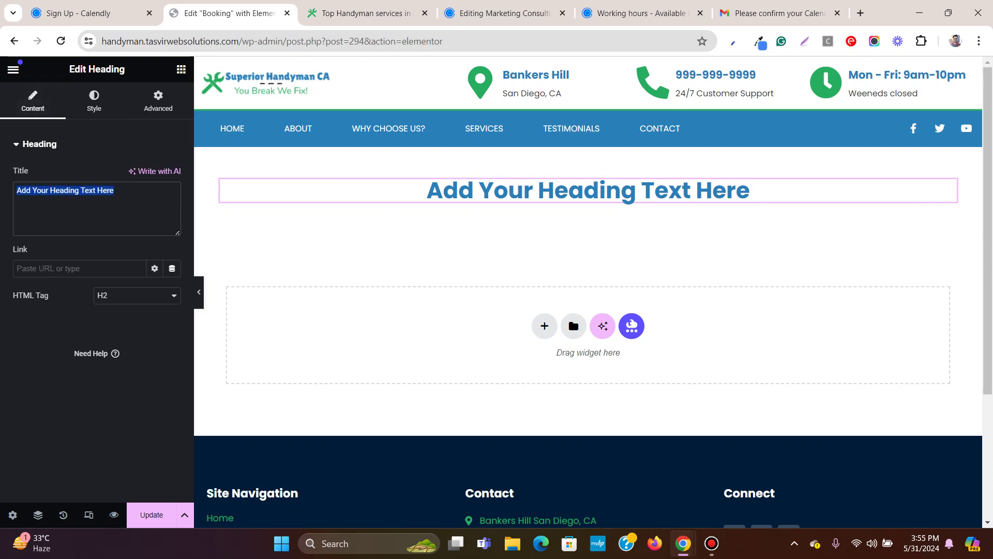
pyautogui.write('Boook')
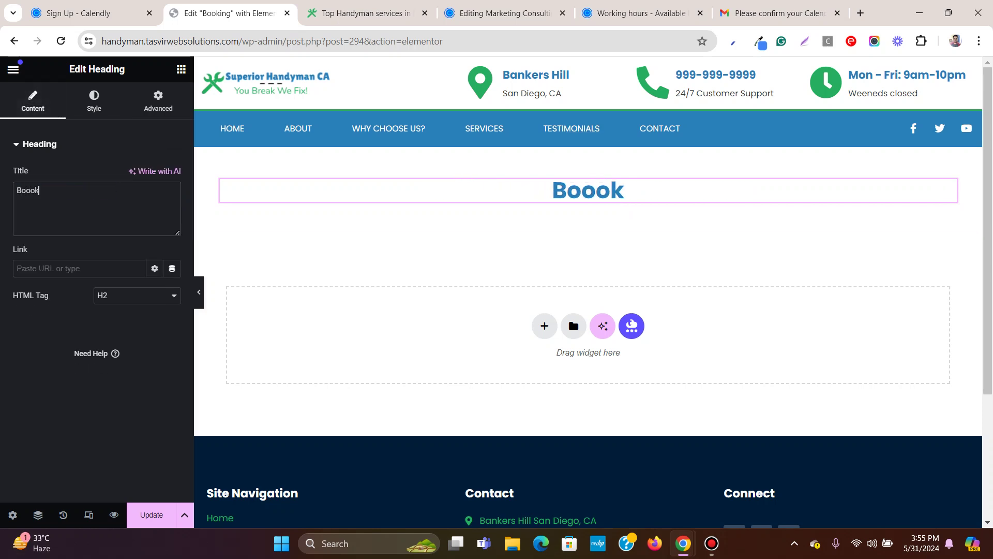
pyautogui.press('BackSpace')
pyautogui.press('BackSpace')
pyautogui.write('k')
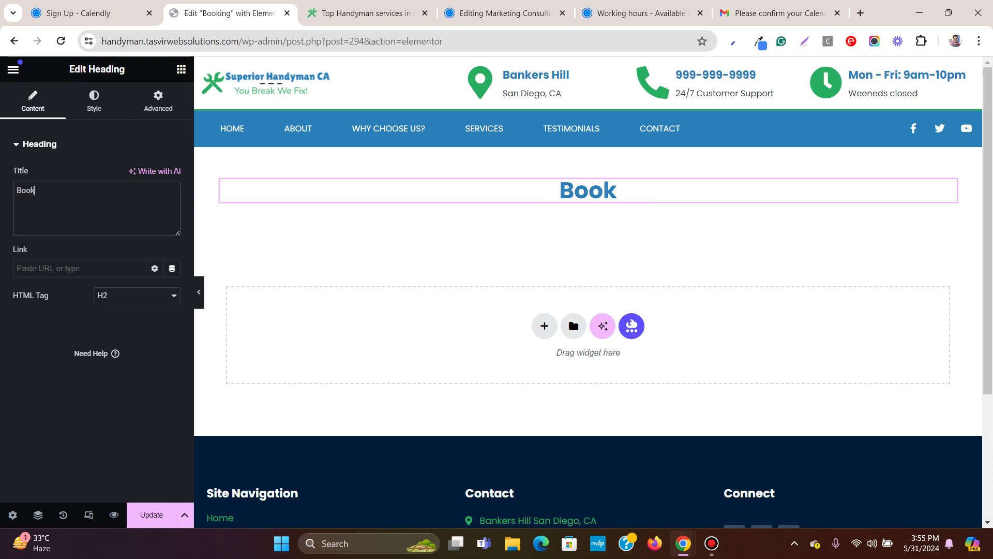
pyautogui.write(' Our')
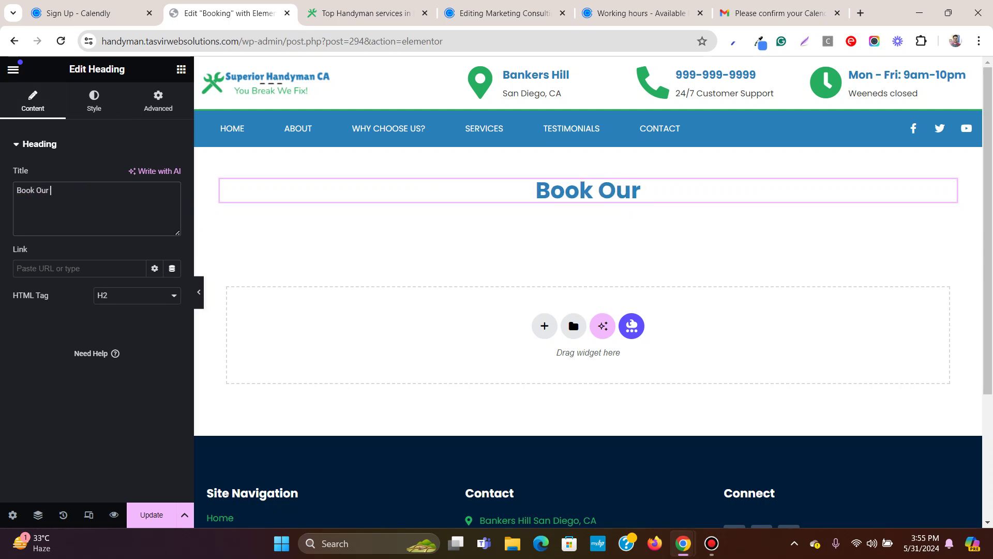
pyautogui.write(' Hand')
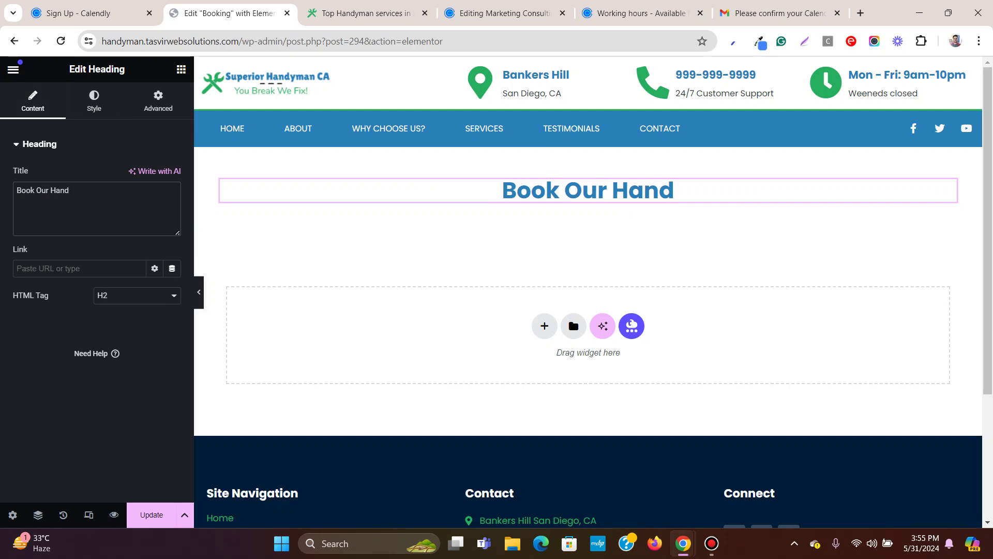
pyautogui.write('yma')
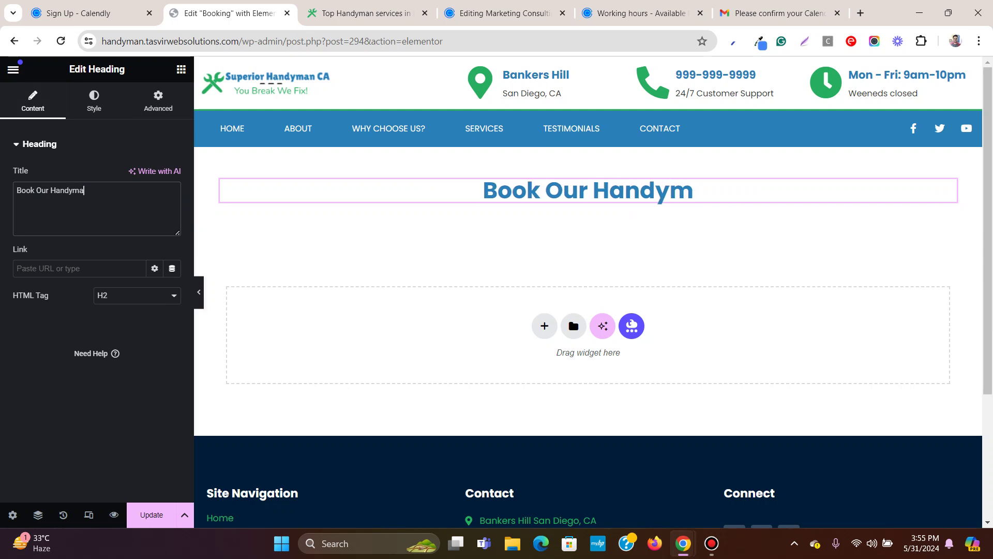
pyautogui.write('n Services')
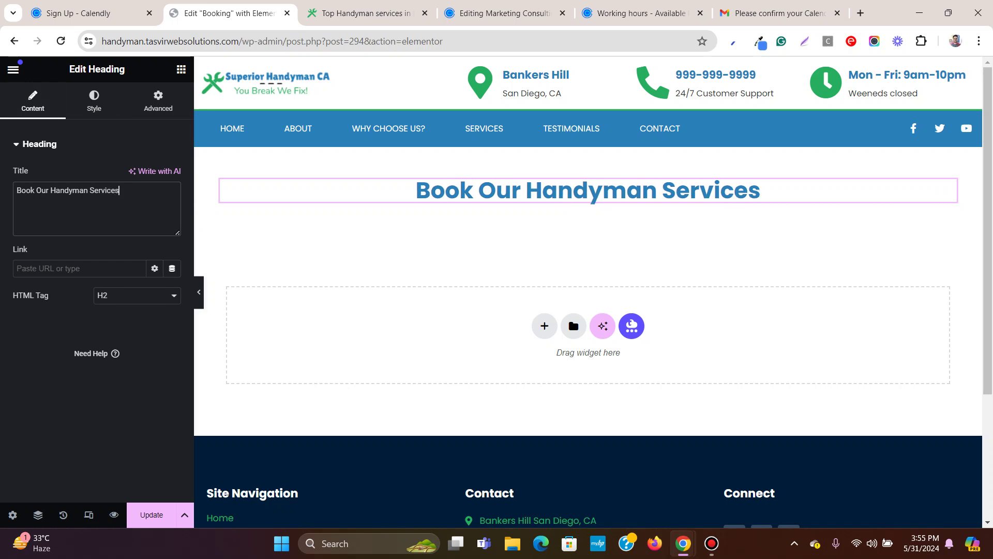
pyautogui.click(181, 68)
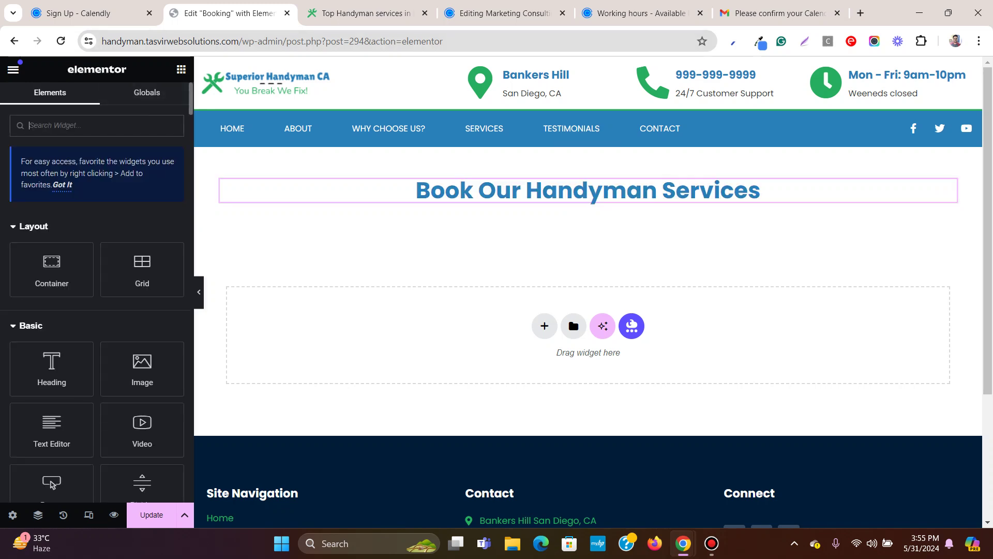
# Place an HTML widget, found by searching 'html', under the heading, then bring up Calendly's Marketing Consulting event.
pyautogui.click(641, 13)
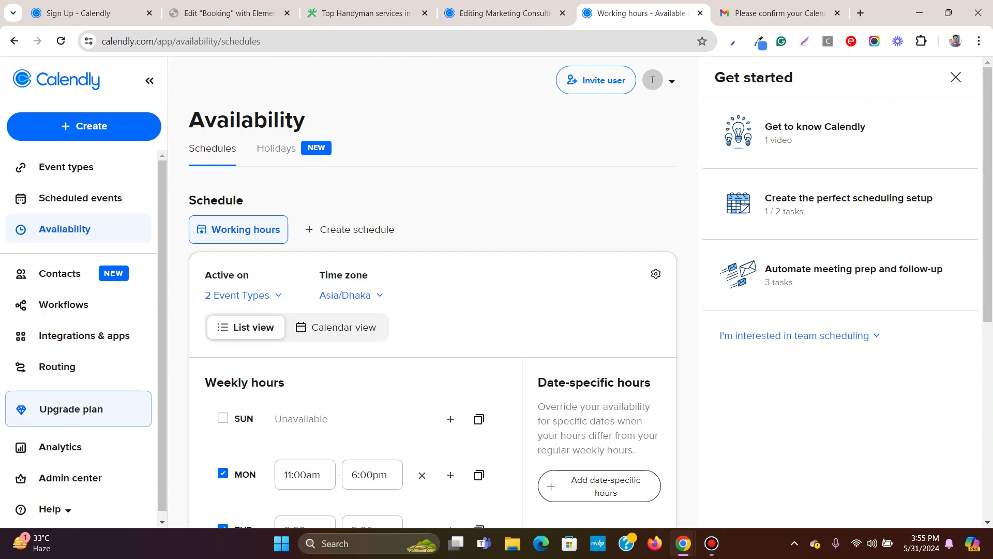
pyautogui.click(362, 13)
pyautogui.click(230, 13)
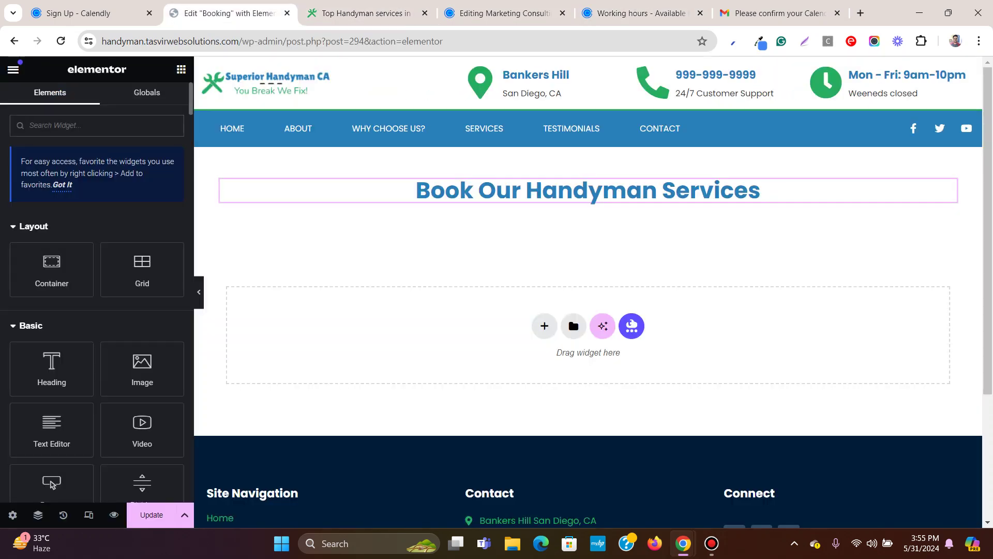
pyautogui.write('html')
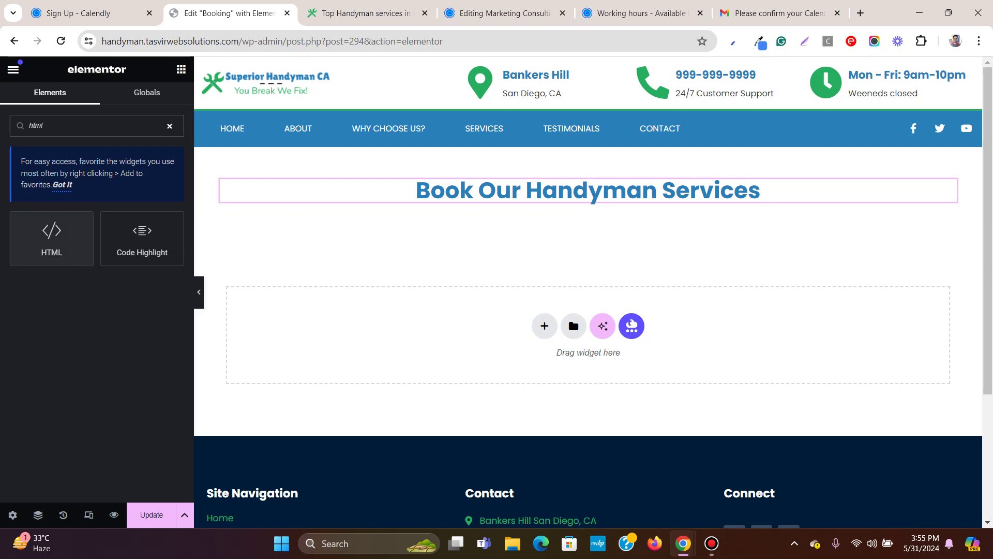
pyautogui.moveTo(52, 238); pyautogui.dragTo(708, 207)
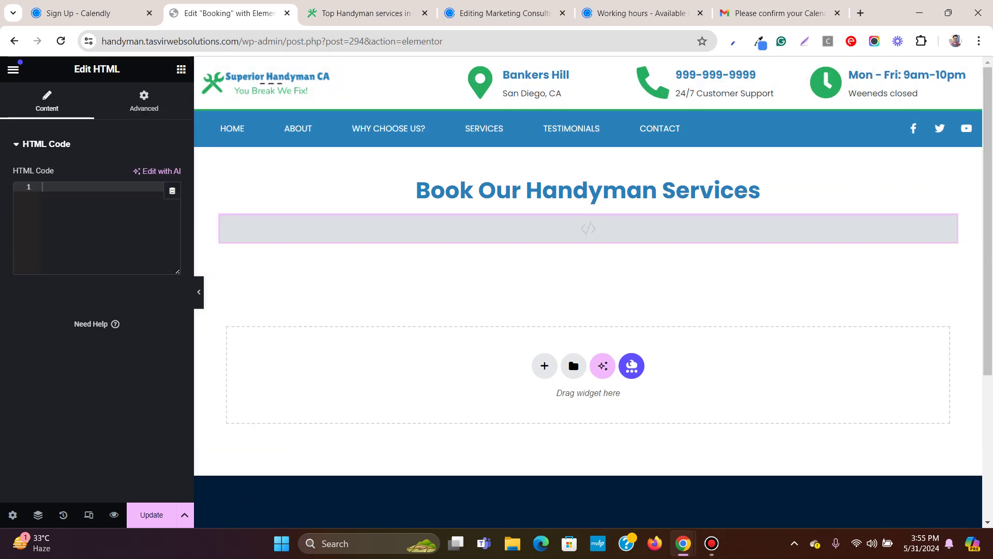
pyautogui.click(641, 13)
pyautogui.click(504, 13)
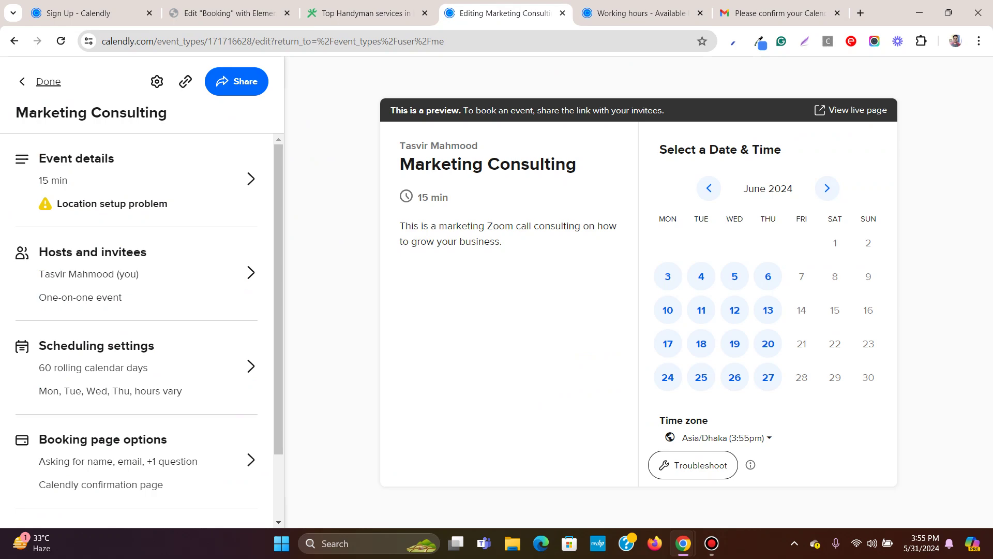
# Generate the Inline Embed code from the Marketing Consulting event's sharing options.
pyautogui.hotkey('ctrl', 'Tab')
pyautogui.hotkey('ctrl', 'shift', 'Tab')
pyautogui.click(237, 81)
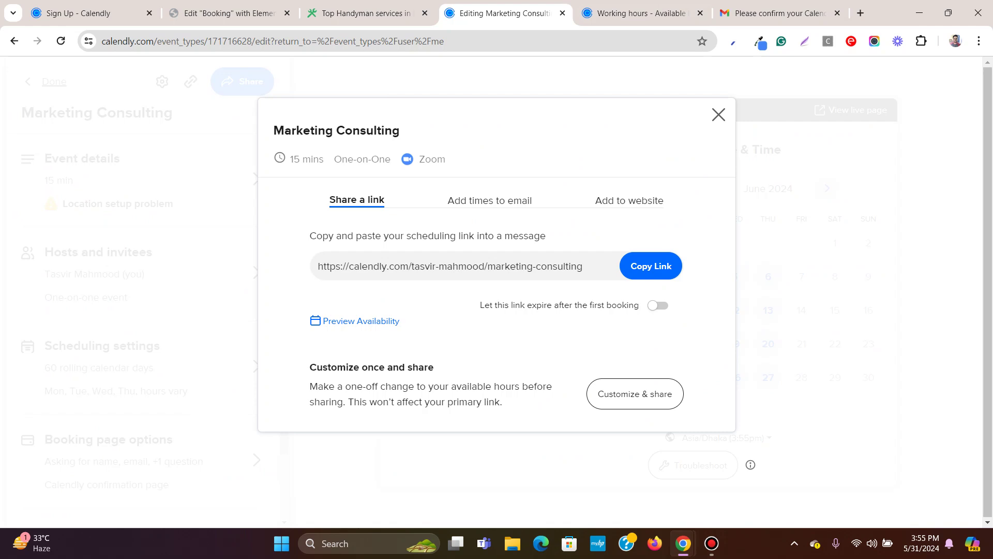
pyautogui.click(629, 200)
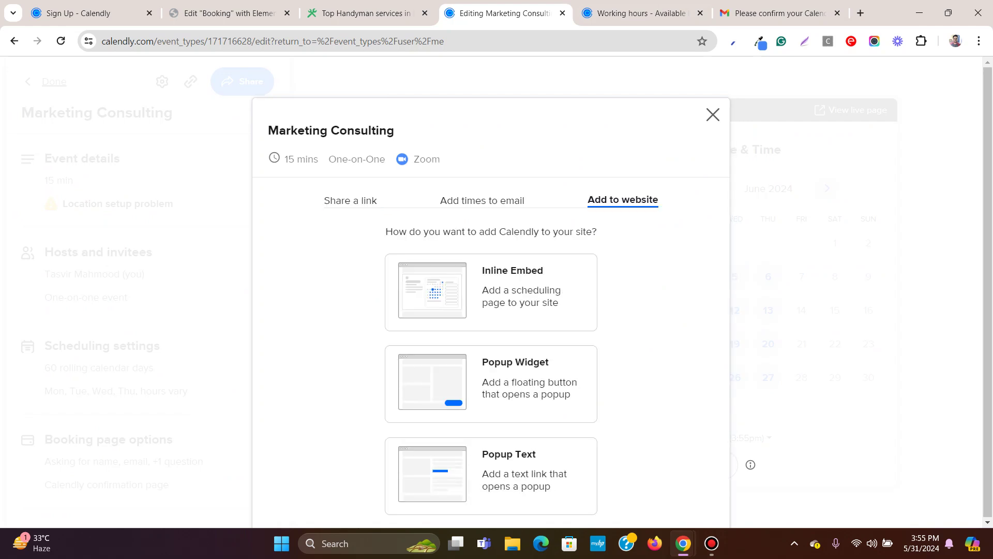
pyautogui.scroll(-2, 491, 310)
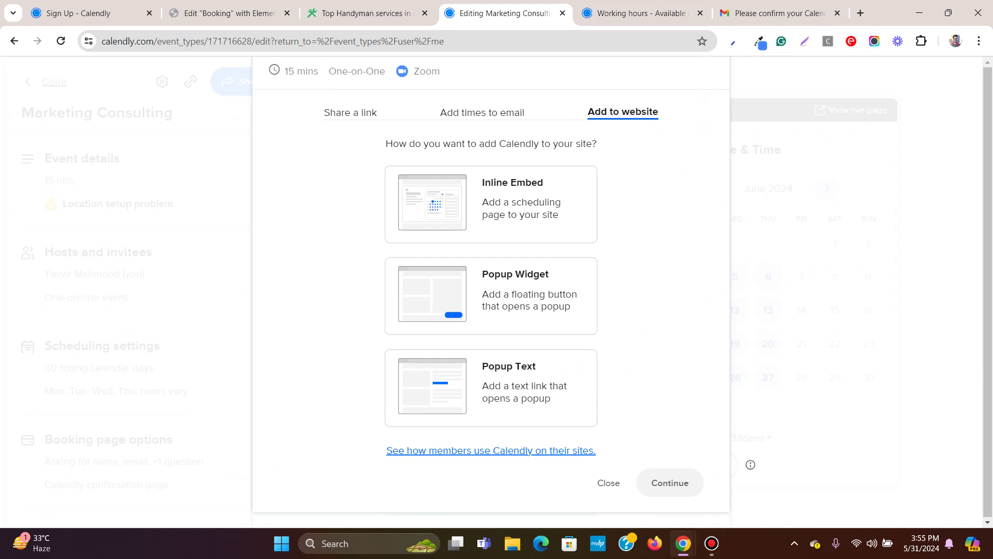
pyautogui.click(491, 204)
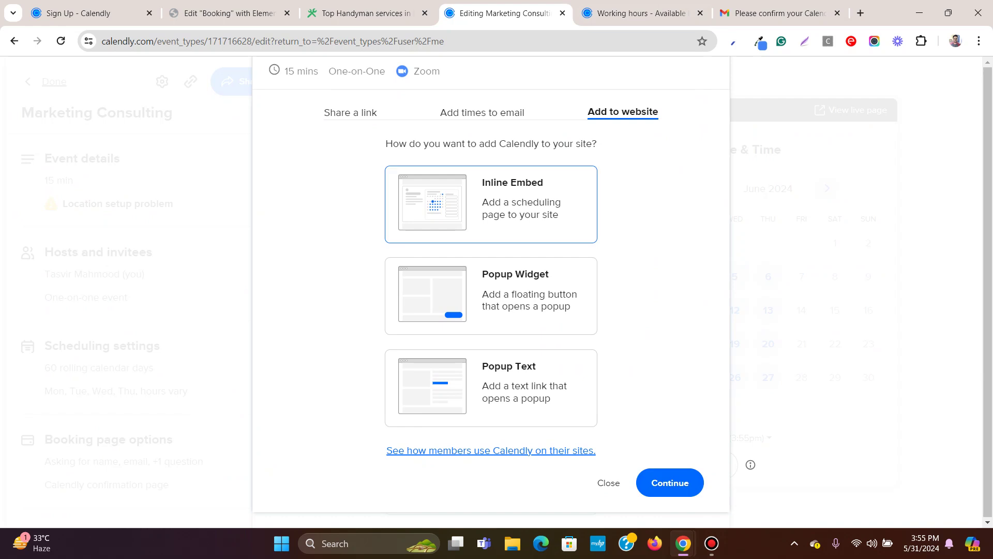
pyautogui.click(670, 482)
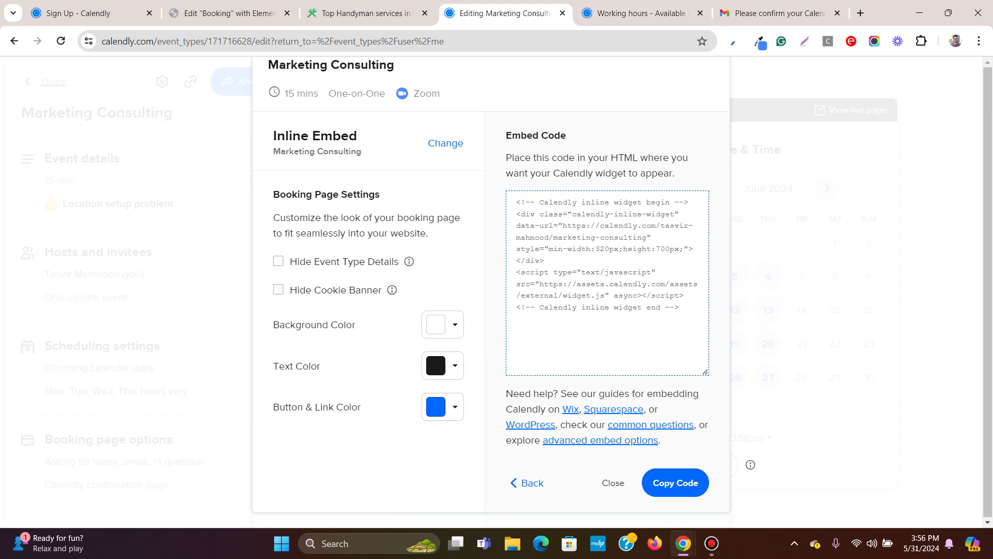
# Copy the whole inline embed code and return to the Booking page editor.
pyautogui.click(608, 282)
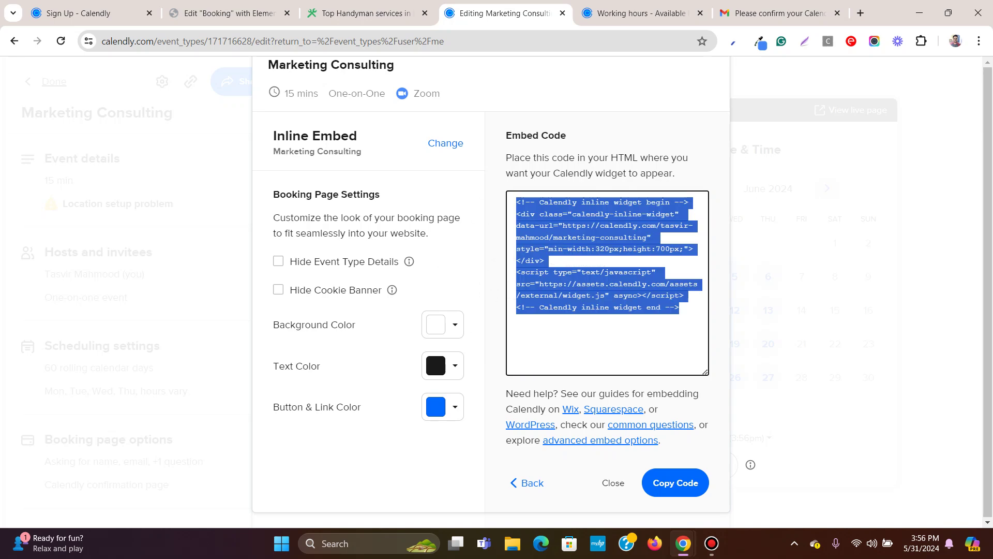
pyautogui.rightClick(594, 242)
pyautogui.click(620, 257)
pyautogui.click(362, 13)
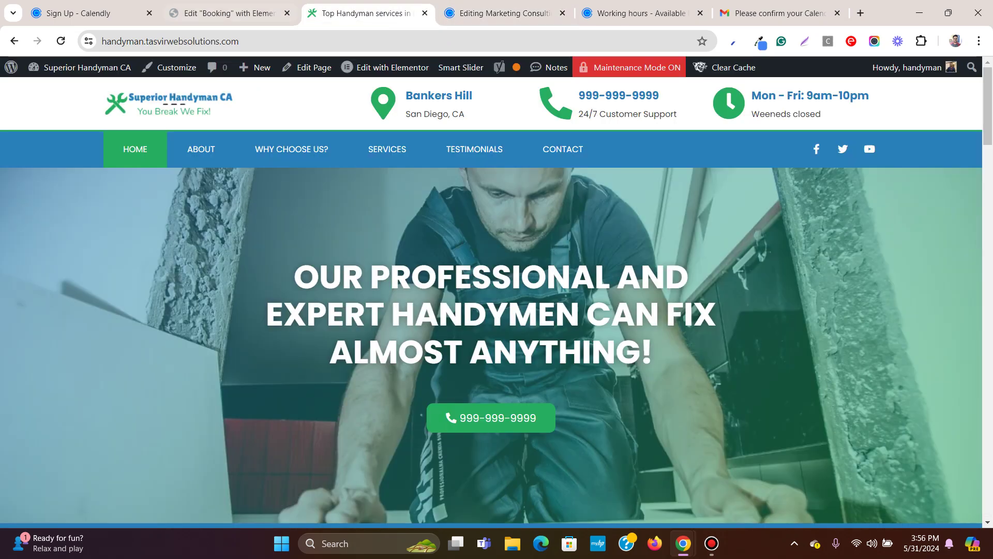
pyautogui.hotkey('ctrl', 'shift', 'Tab')
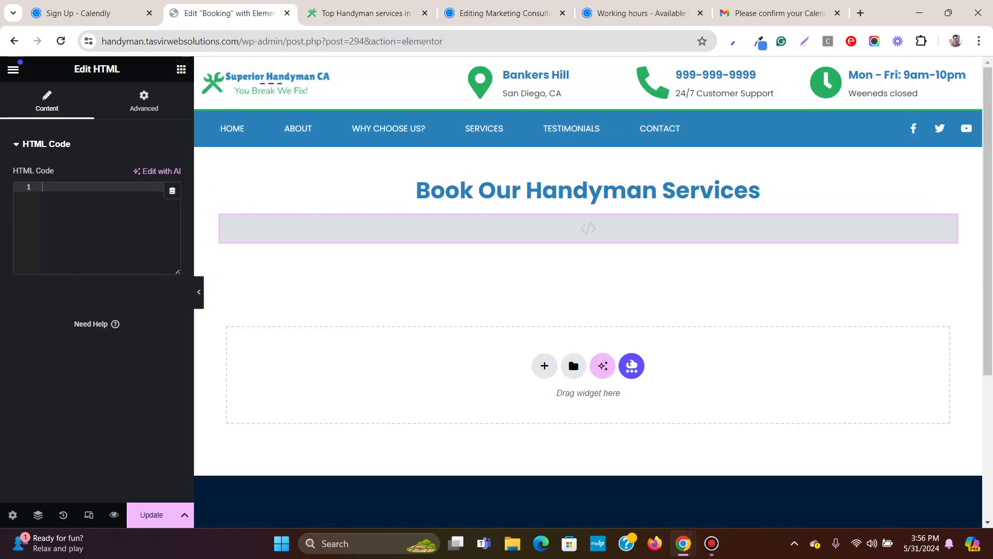
# Paste the Calendly embed code into the HTML widget, update the page, and preview it.
pyautogui.rightClick(58, 187)
pyautogui.click(103, 332)
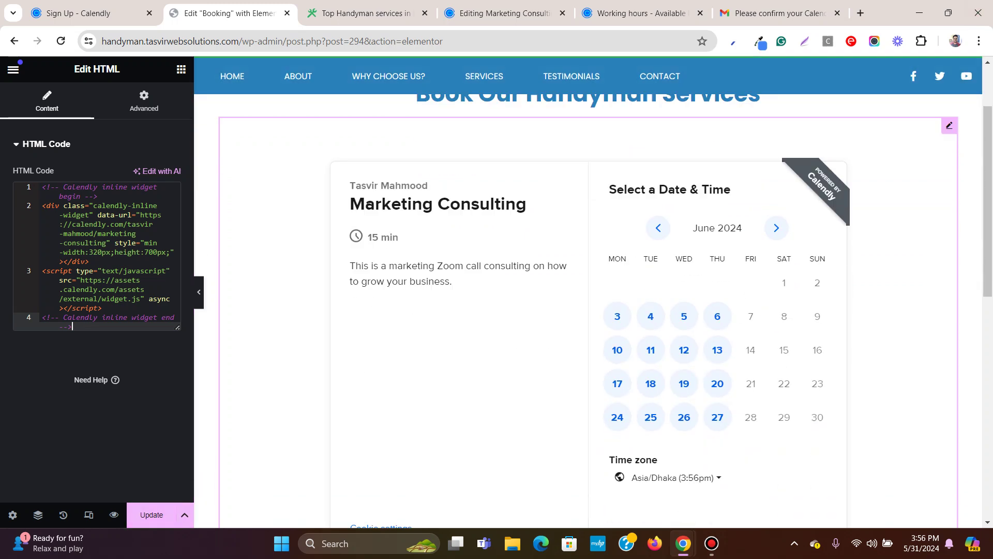
pyautogui.click(151, 515)
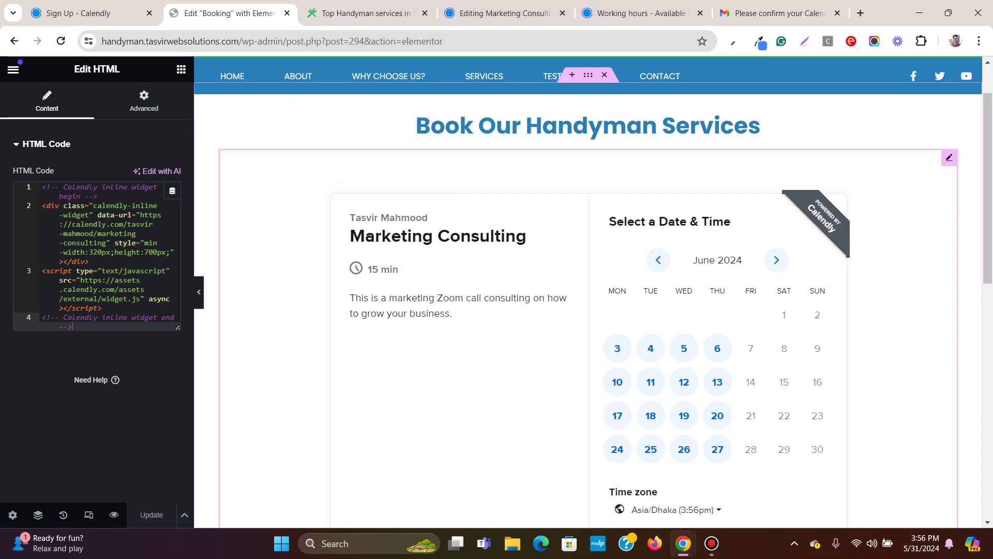
pyautogui.click(114, 515)
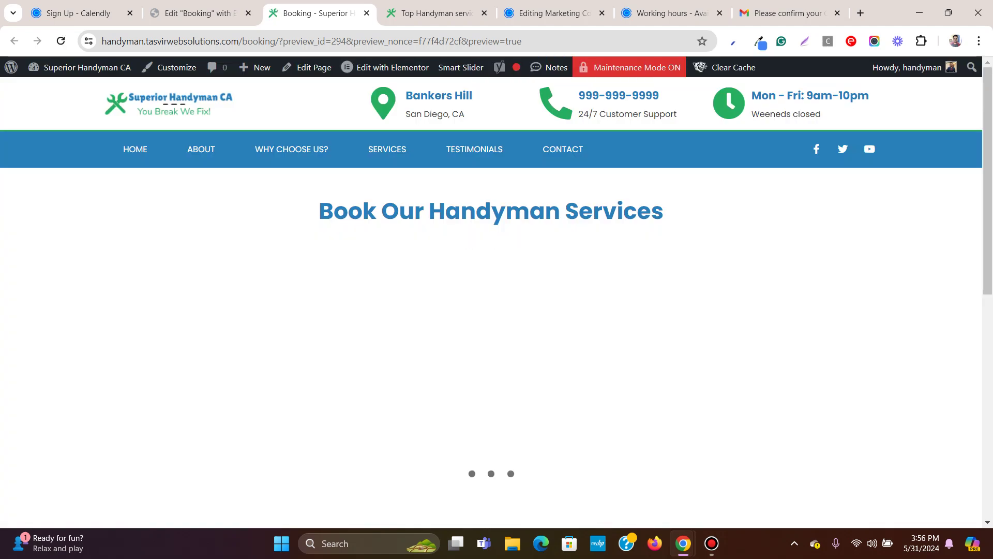
# Check the Calendly calendar in the preview, then go back to the Booking page editor.
pyautogui.scroll(-7, 492, 311)
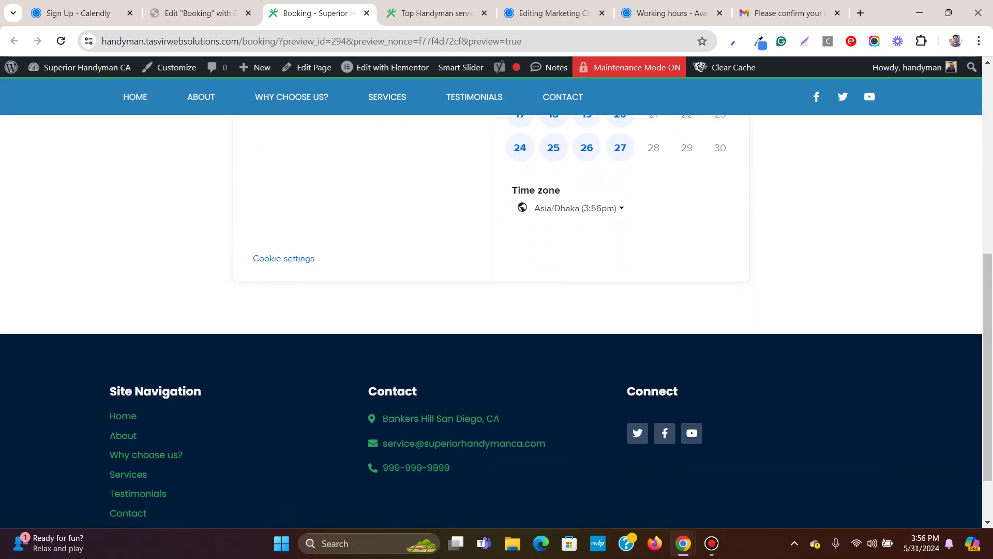
pyautogui.scroll(8, 492, 310)
pyautogui.hotkey('ctrl', 'shift', 'Tab')
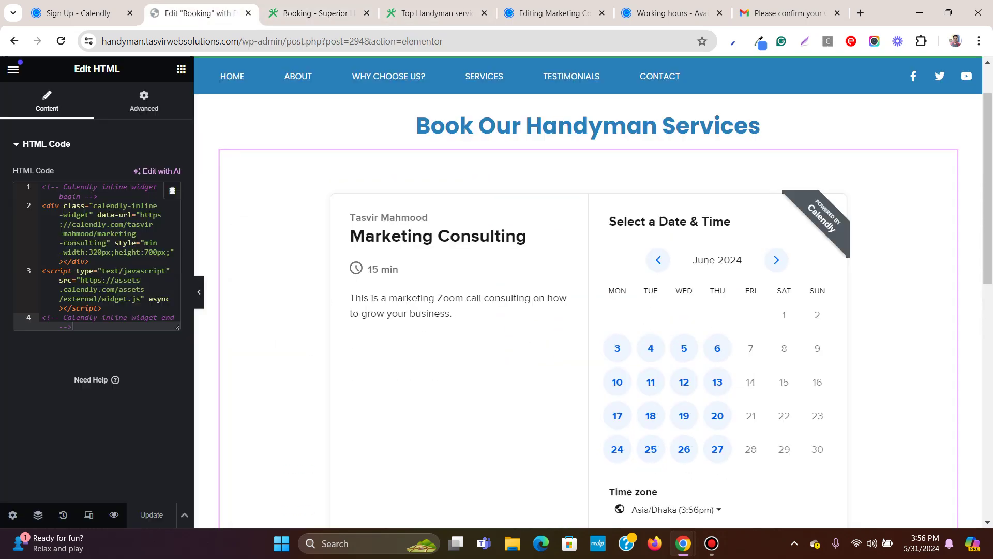
pyautogui.hotkey('ctrl', 'Tab')
pyautogui.hotkey('ctrl', 'Tab')
pyautogui.hotkey('ctrl', 'shift', 'Tab')
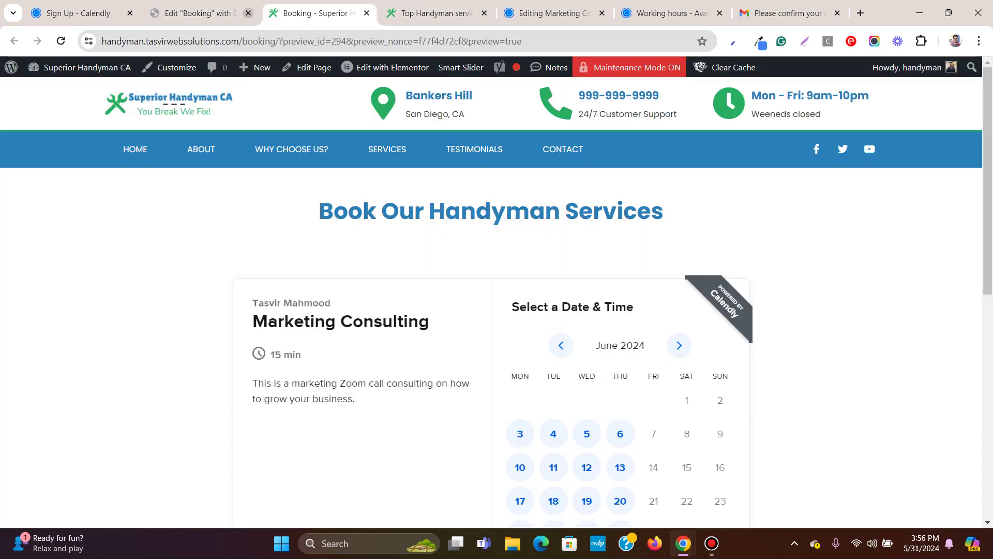
pyautogui.hotkey('ctrl', 'shift', 'Tab')
pyautogui.click(13, 69)
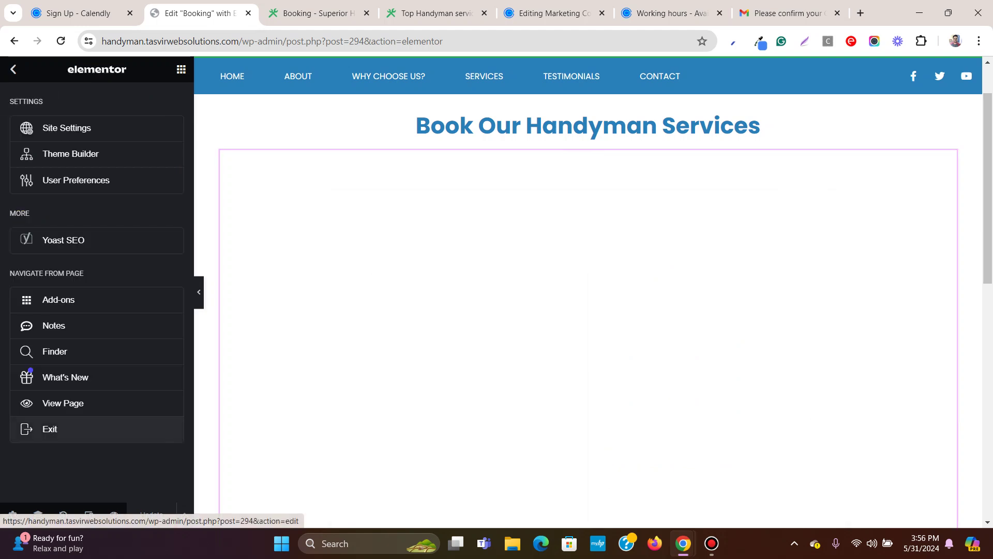
pyautogui.click(89, 514)
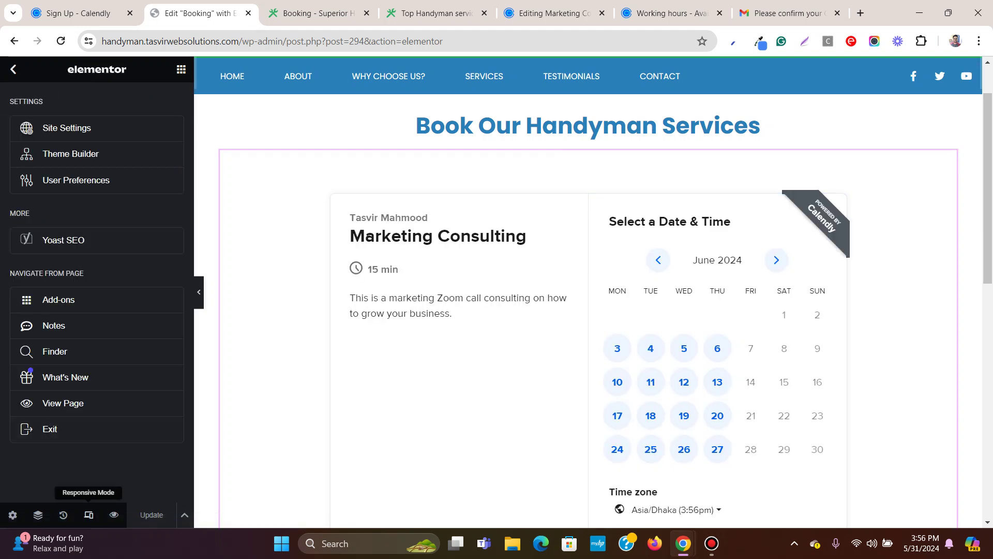
# Switch the editor to the mobile layout and select the Calendly HTML widget.
pyautogui.click(537, 69)
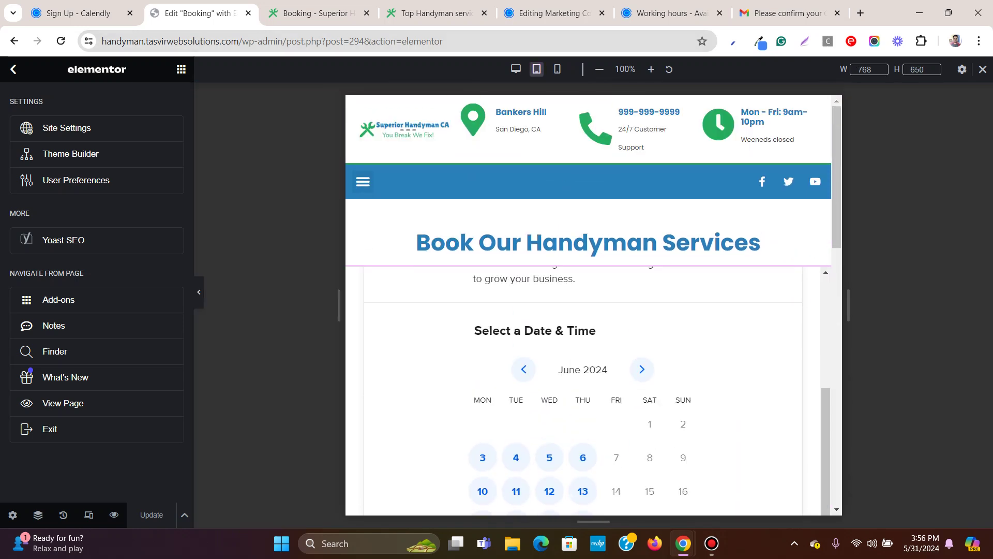
pyautogui.click(557, 68)
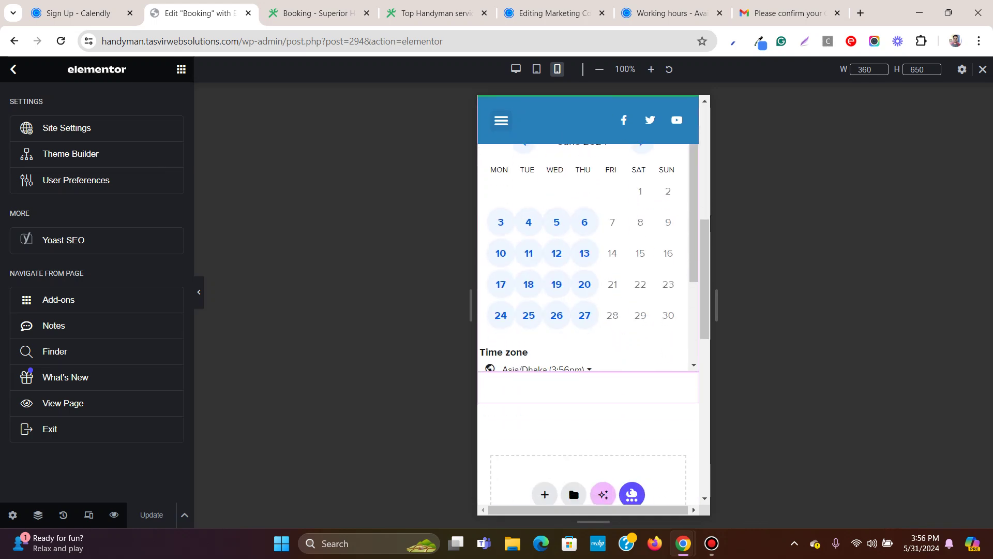
pyautogui.click(588, 387)
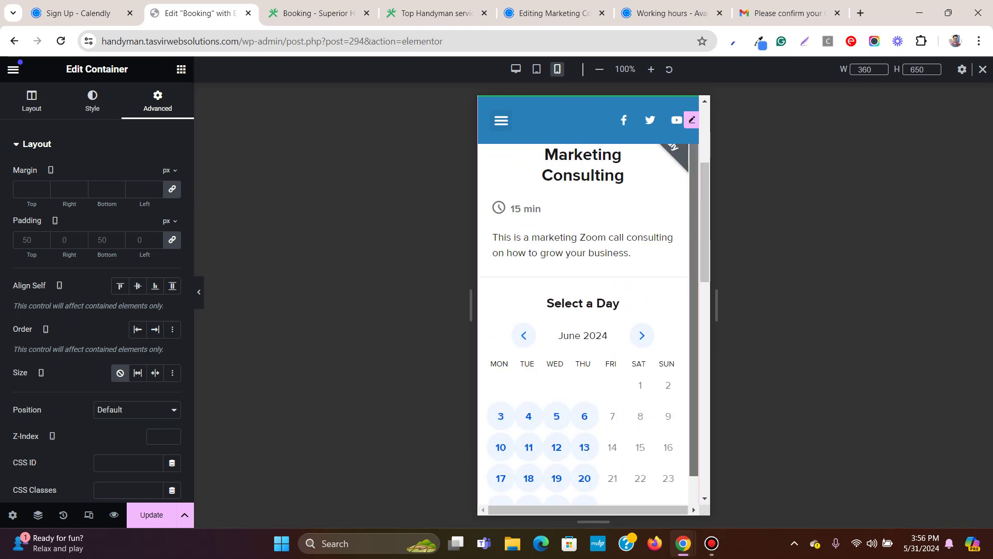
pyautogui.scroll(-2, 583, 321)
pyautogui.scroll(6, 583, 310)
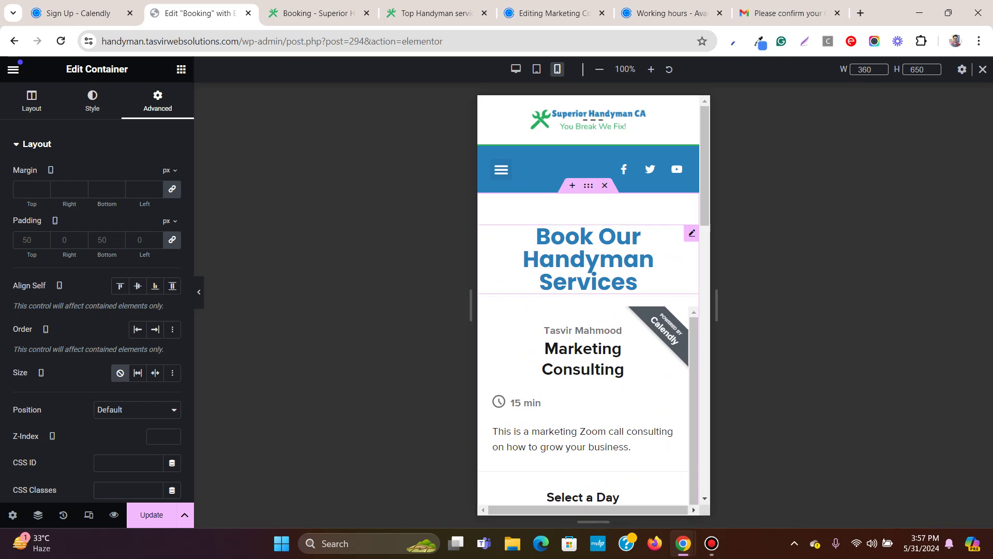
pyautogui.click(689, 314)
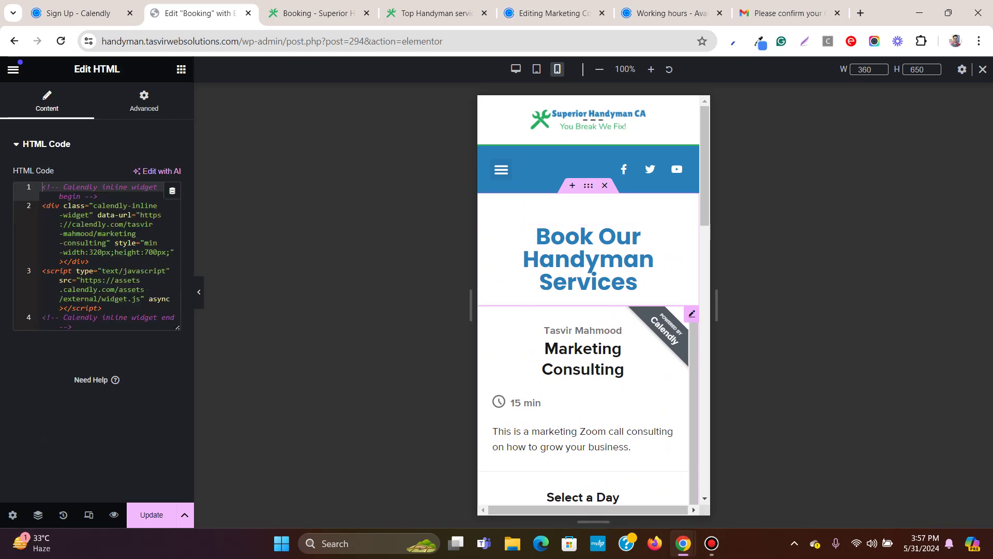
# Give the widget a Custom width of 100% and save the Booking page.
pyautogui.click(144, 101)
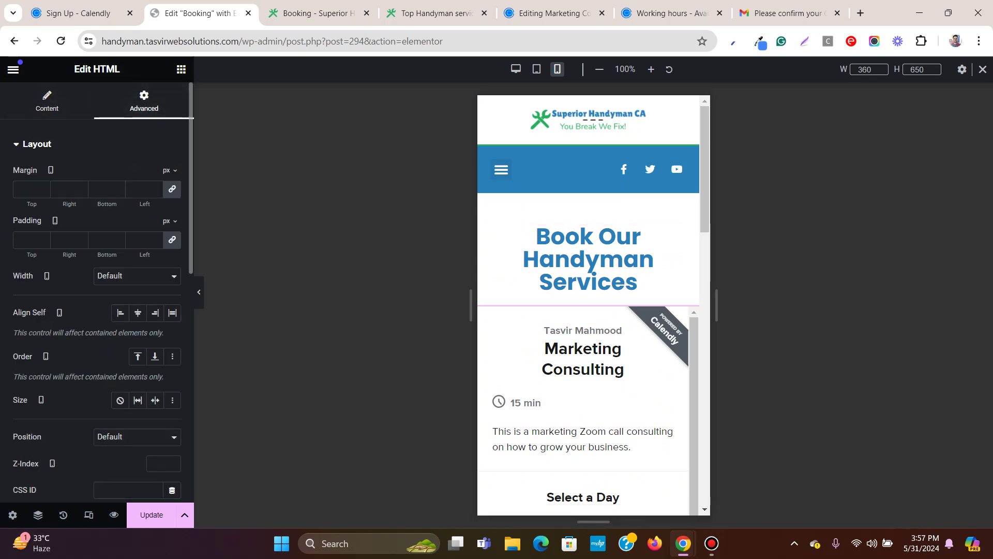
pyautogui.click(137, 275)
pyautogui.click(111, 319)
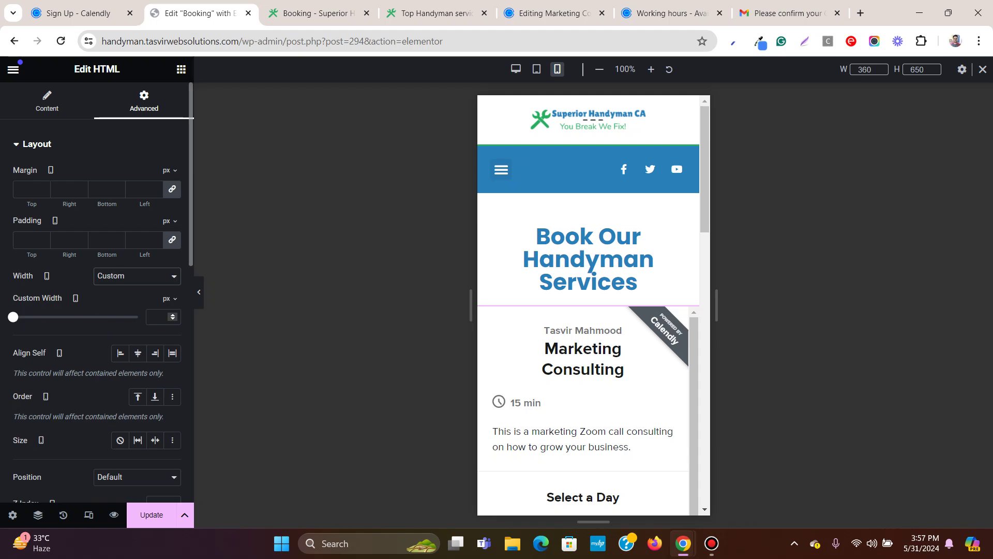
pyautogui.click(166, 313)
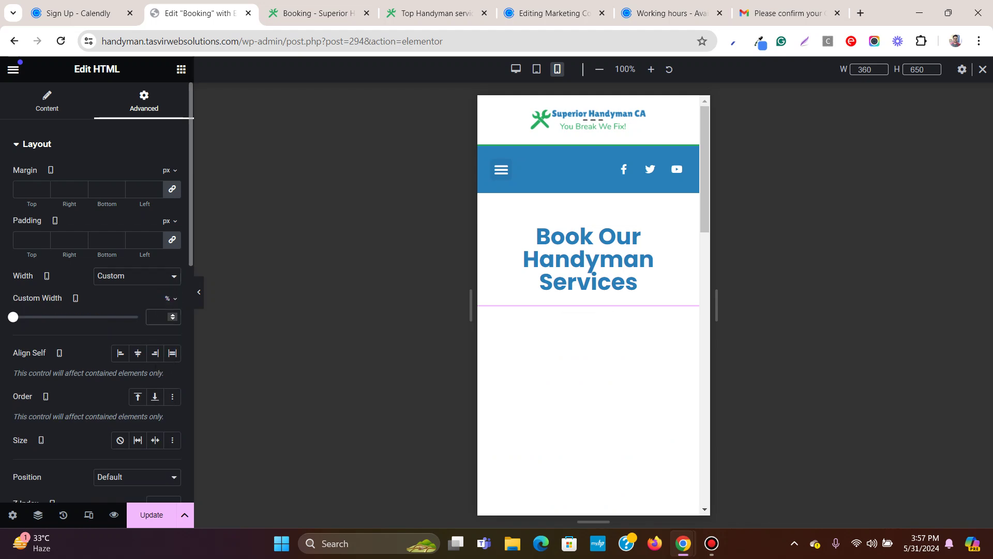
pyautogui.write('80')
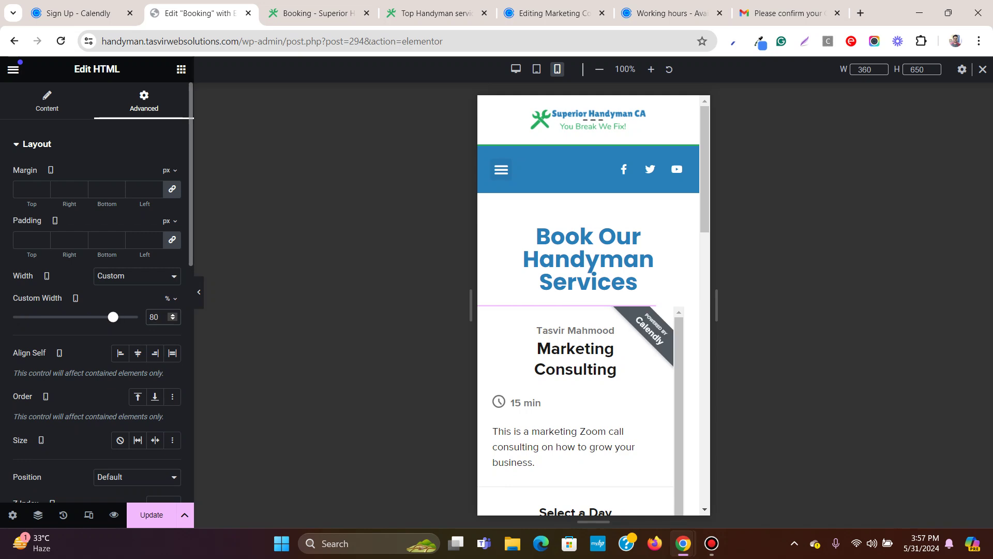
pyautogui.press('BackSpace')
pyautogui.press('BackSpace')
pyautogui.write('100')
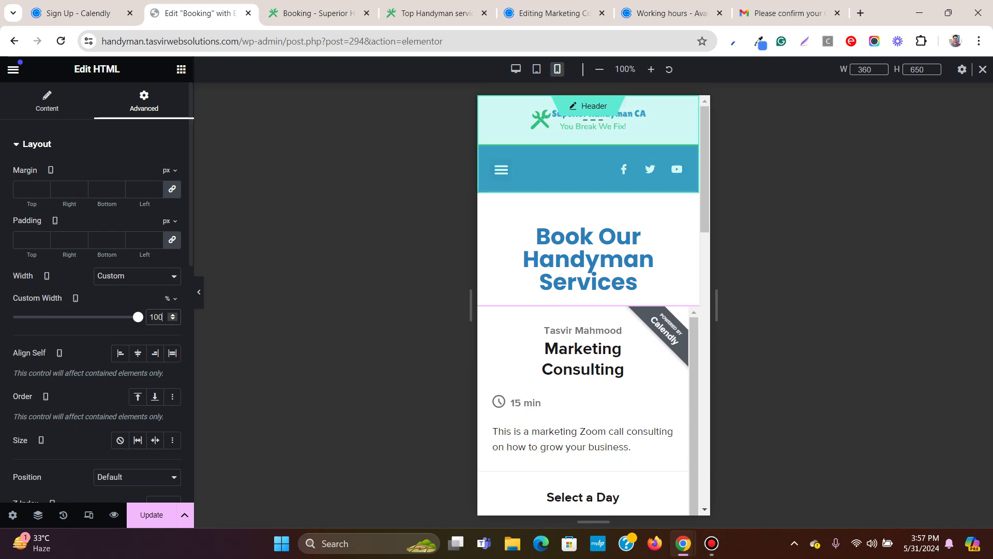
pyautogui.scroll(-10, 588, 300)
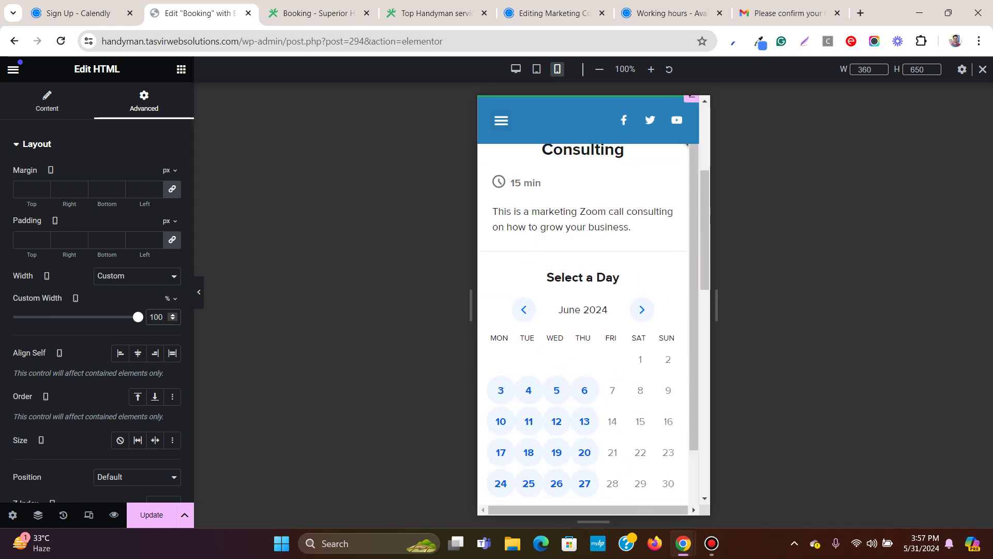
pyautogui.scroll(10, 588, 300)
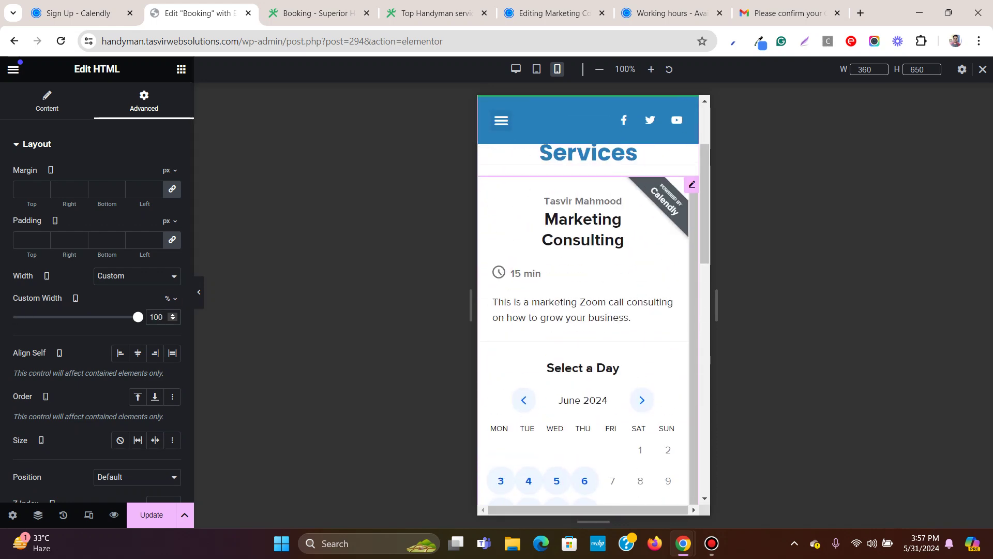
pyautogui.hotkey('ctrl', 's')
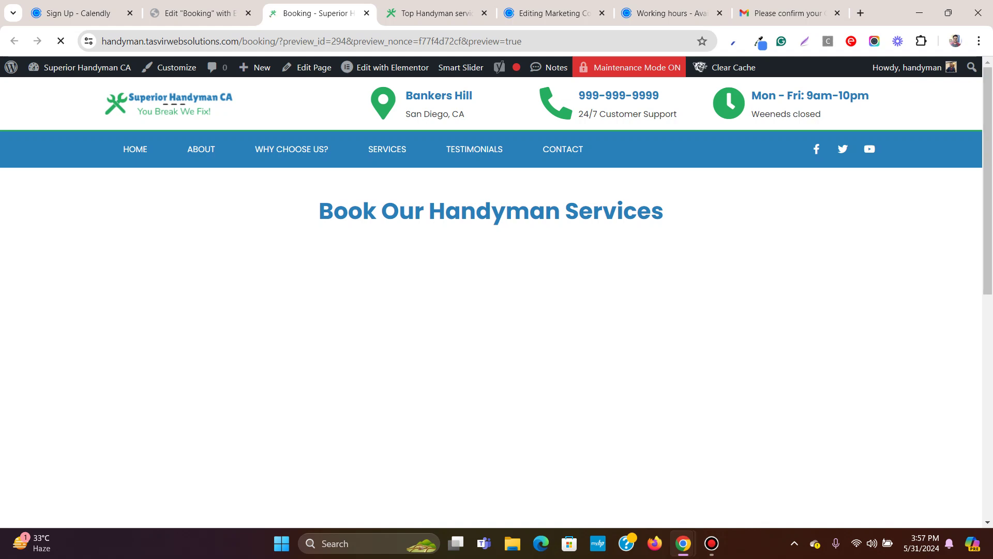
pyautogui.hotkey('ctrl', 'shift', 'Tab')
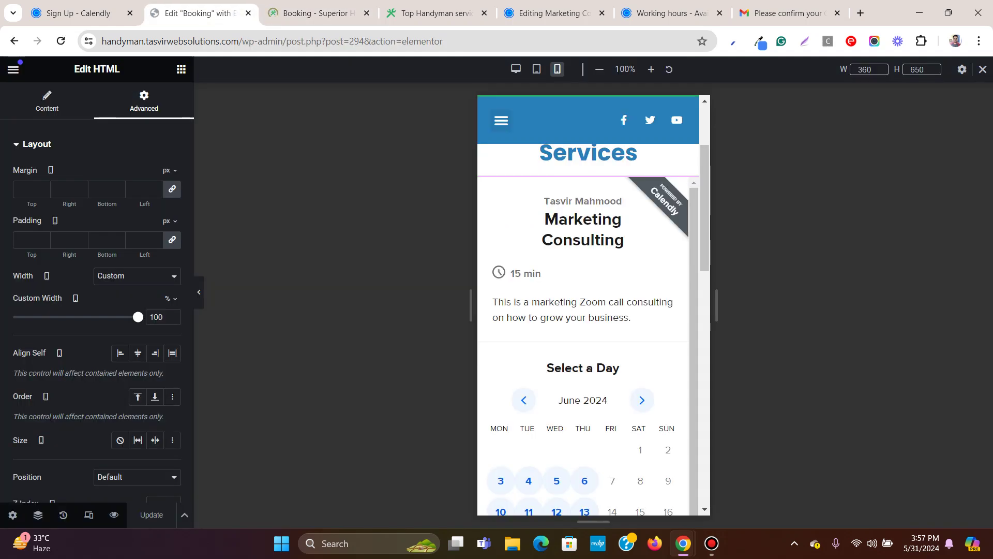
pyautogui.click(13, 69)
# Leave Elementor and go to Appearance > Menus in the WordPress dashboard.
pyautogui.click(49, 429)
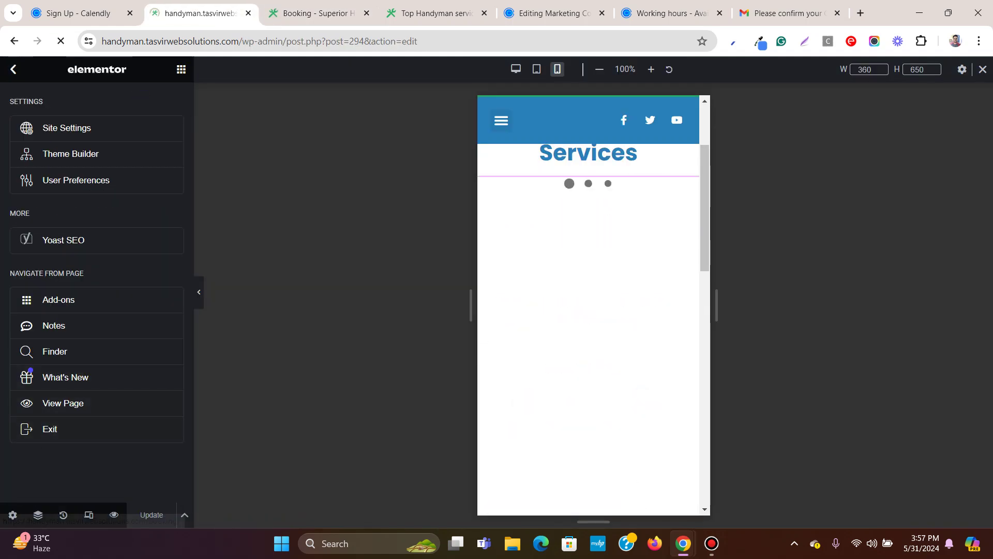
pyautogui.hotkey('ctrl', 'Tab')
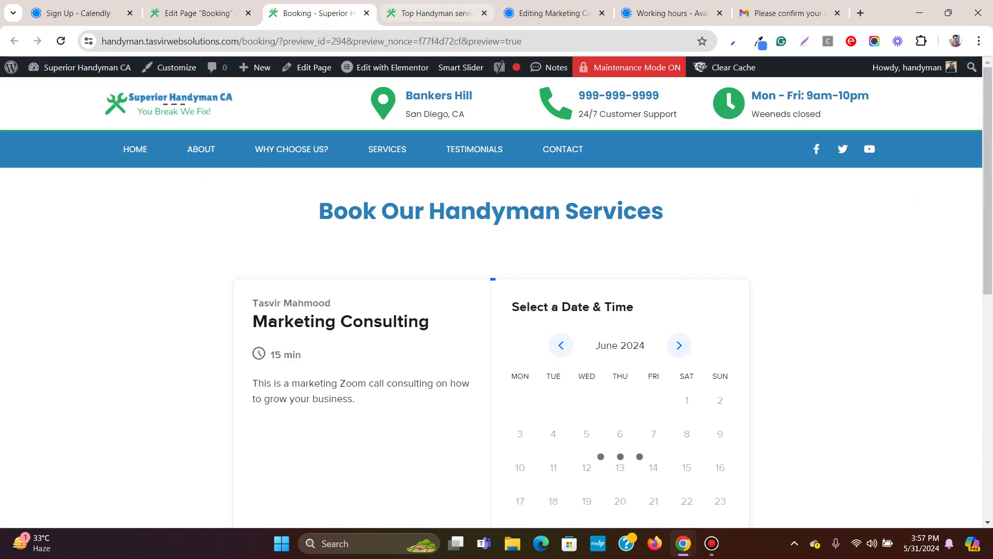
pyautogui.hotkey('ctrl', 'Tab')
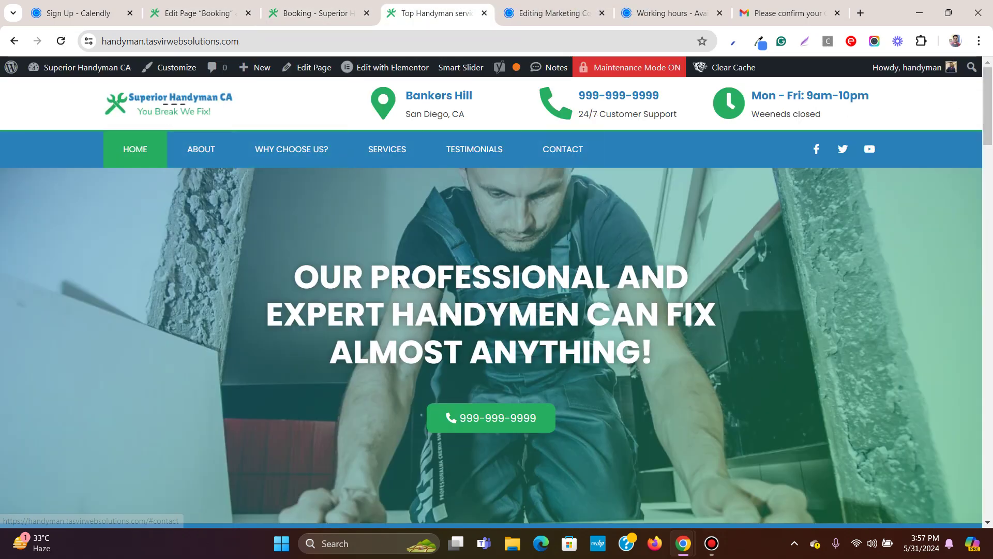
pyautogui.hotkey('ctrl', 'shift', 'Tab')
pyautogui.hotkey('ctrl', 'shift', 'Tab')
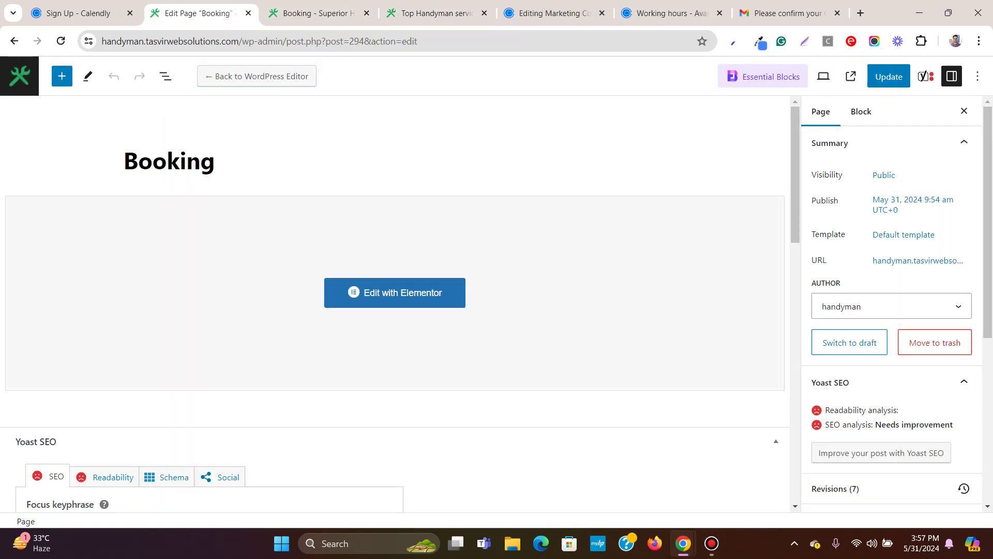
pyautogui.click(19, 76)
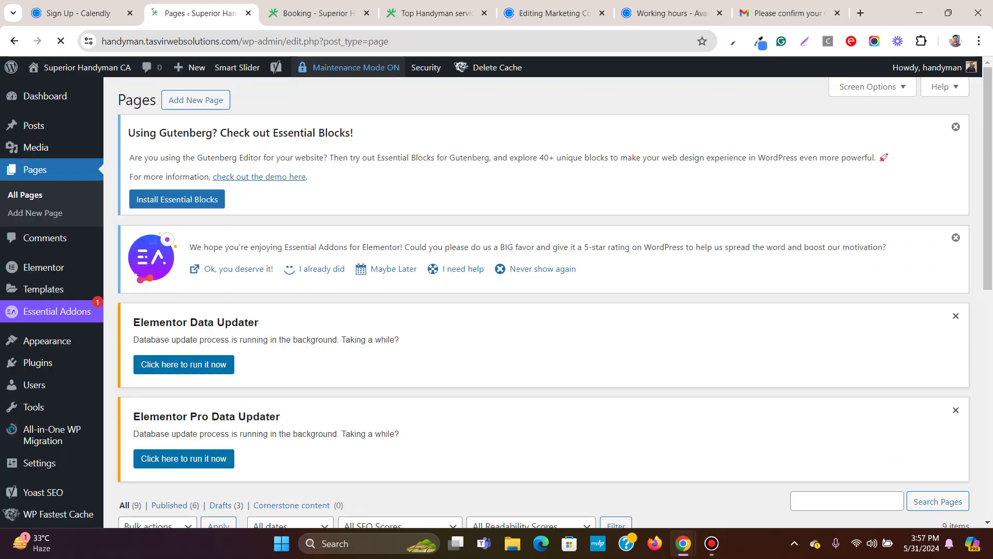
pyautogui.moveTo(47, 340)
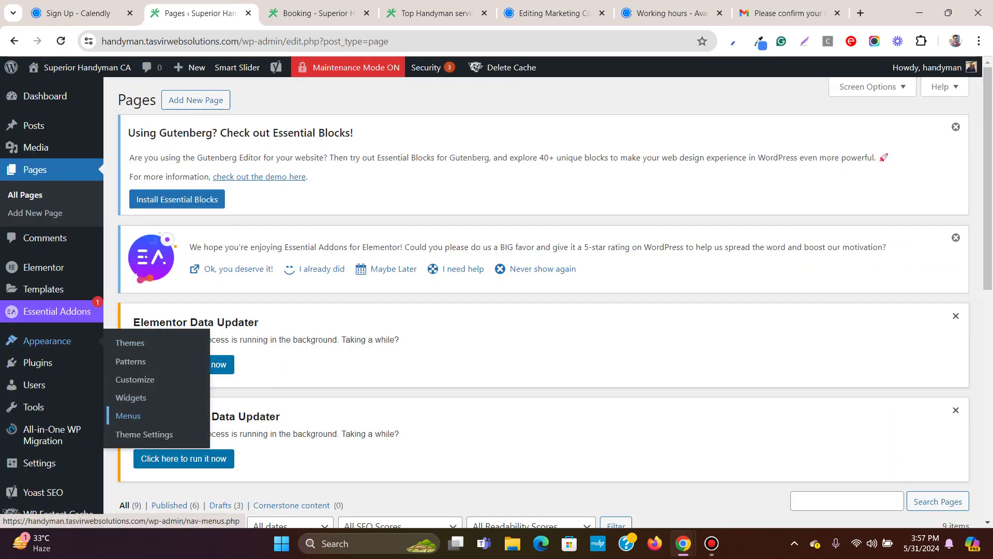
pyautogui.click(128, 415)
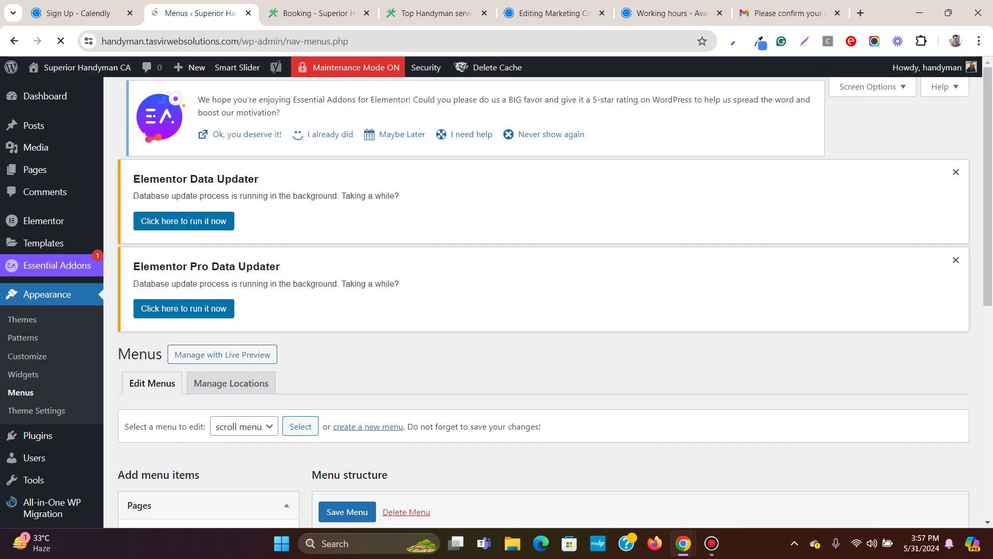
# Tick Booking under Pages and add it to the scroll menu.
pyautogui.scroll(-5, 543, 310)
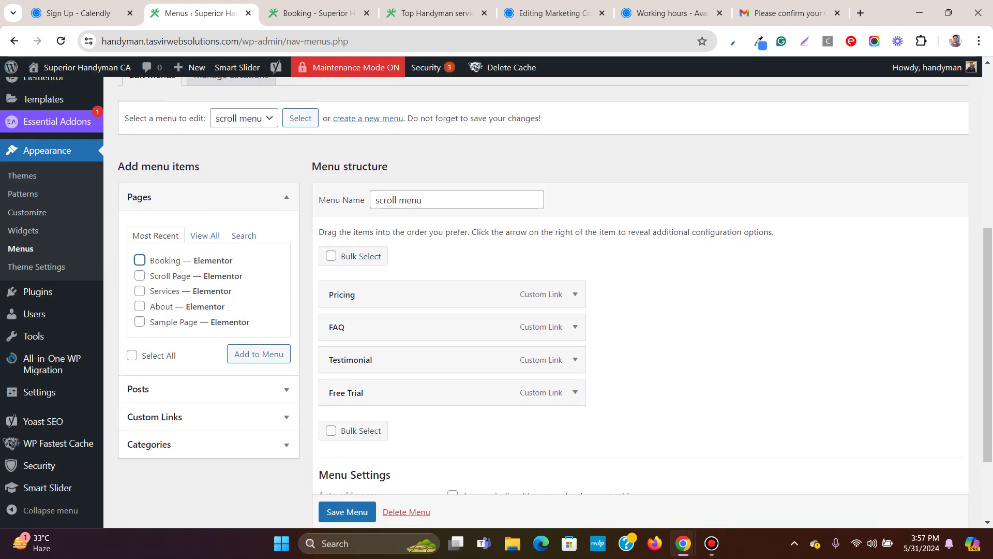
pyautogui.click(139, 259)
pyautogui.click(259, 353)
pyautogui.scroll(-2, 259, 354)
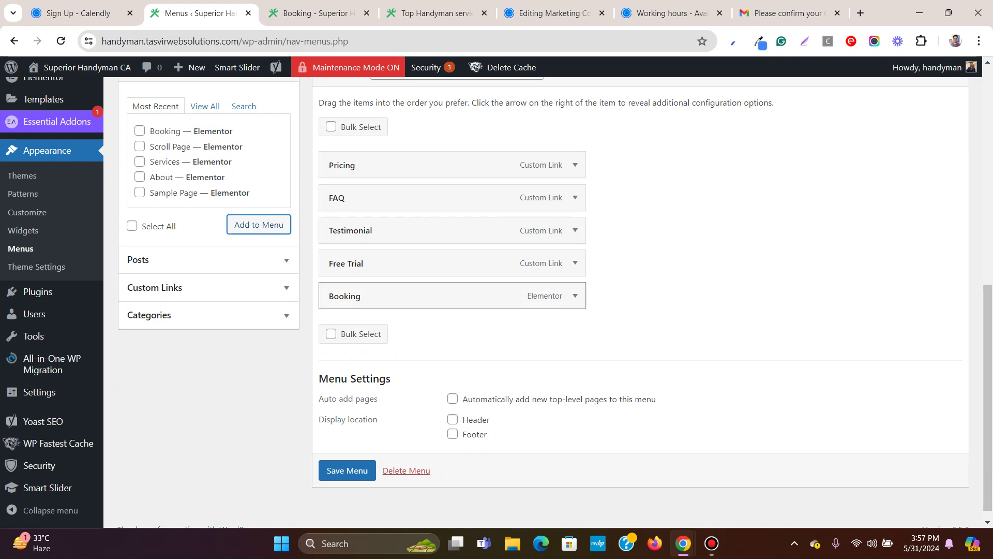
pyautogui.scroll(2, 543, 310)
pyautogui.scroll(-2, 450, 295)
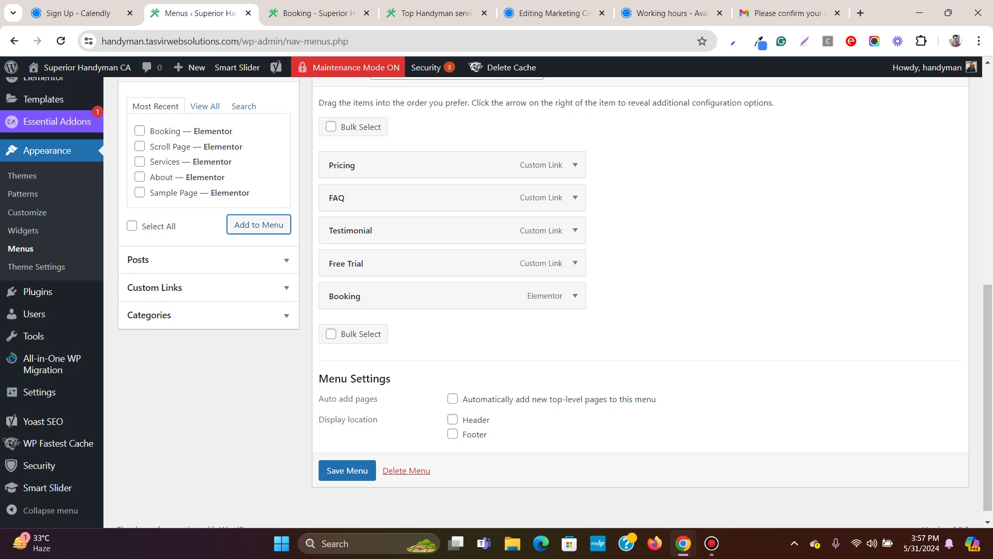
pyautogui.scroll(3, 543, 295)
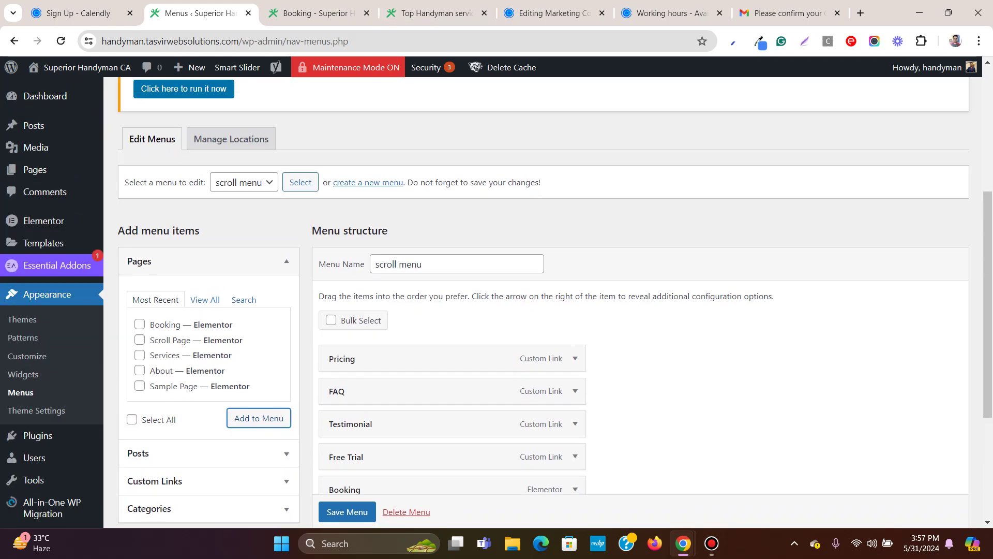
# Load Main Menu, add the Booking page to it, and save the menu.
pyautogui.click(244, 182)
pyautogui.click(240, 197)
pyautogui.click(300, 182)
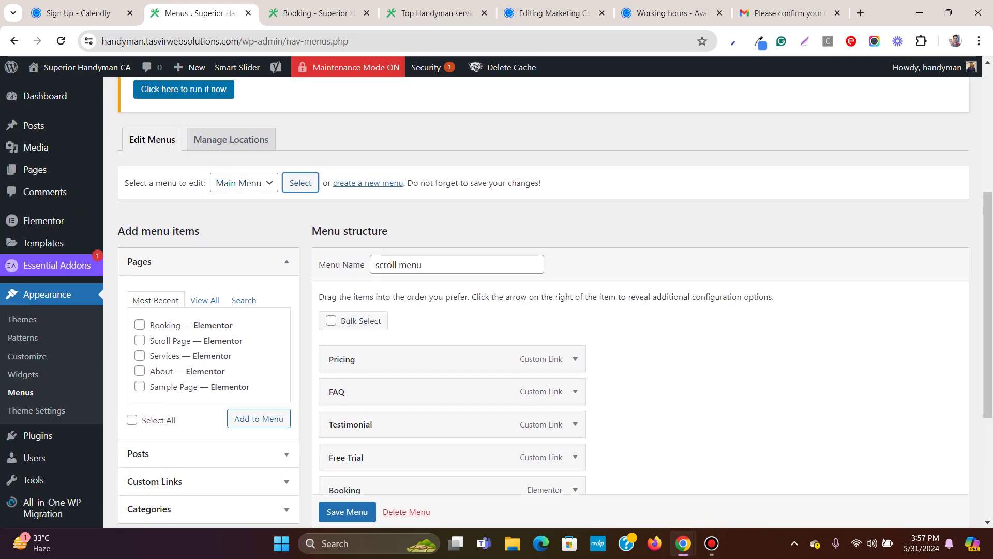
pyautogui.click(571, 122)
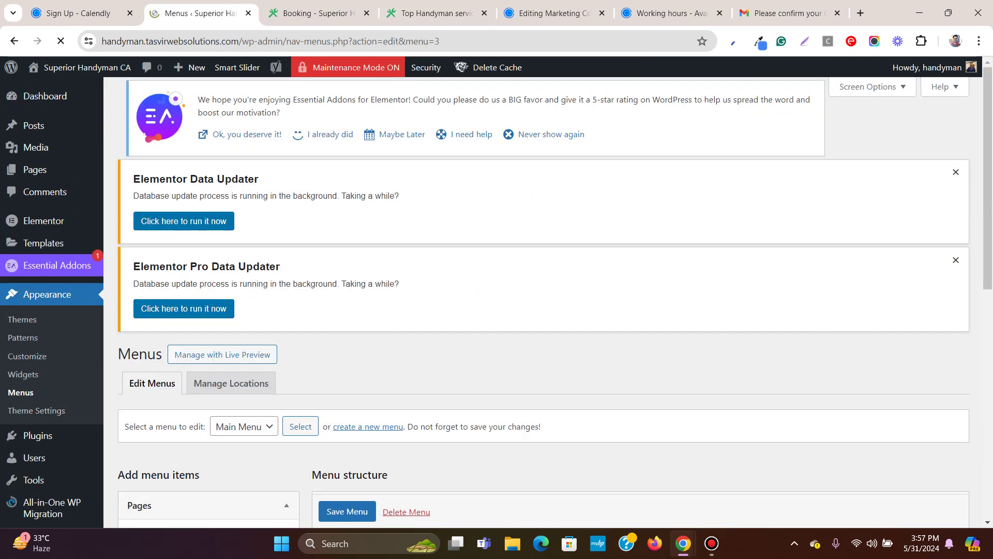
pyautogui.scroll(-8, 543, 294)
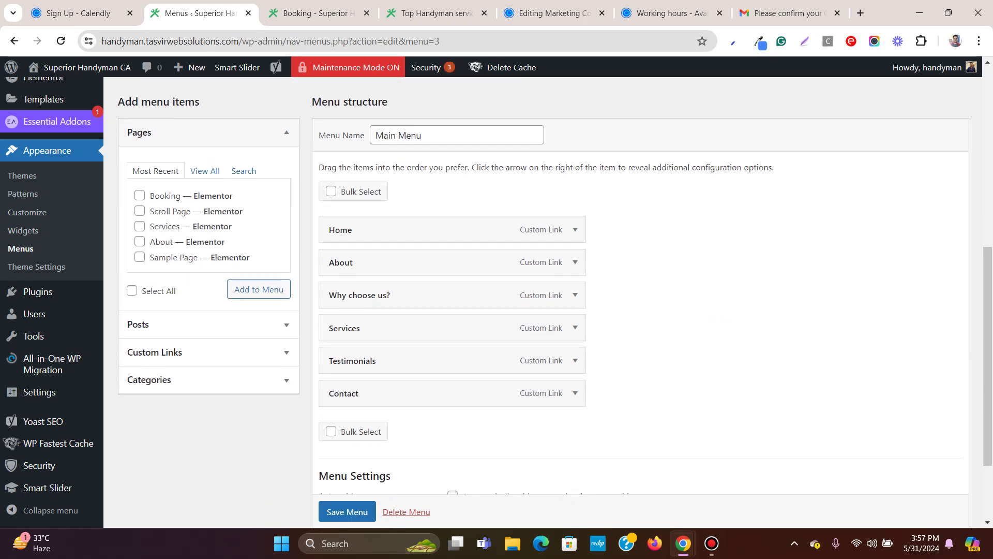
pyautogui.click(140, 195)
pyautogui.click(259, 289)
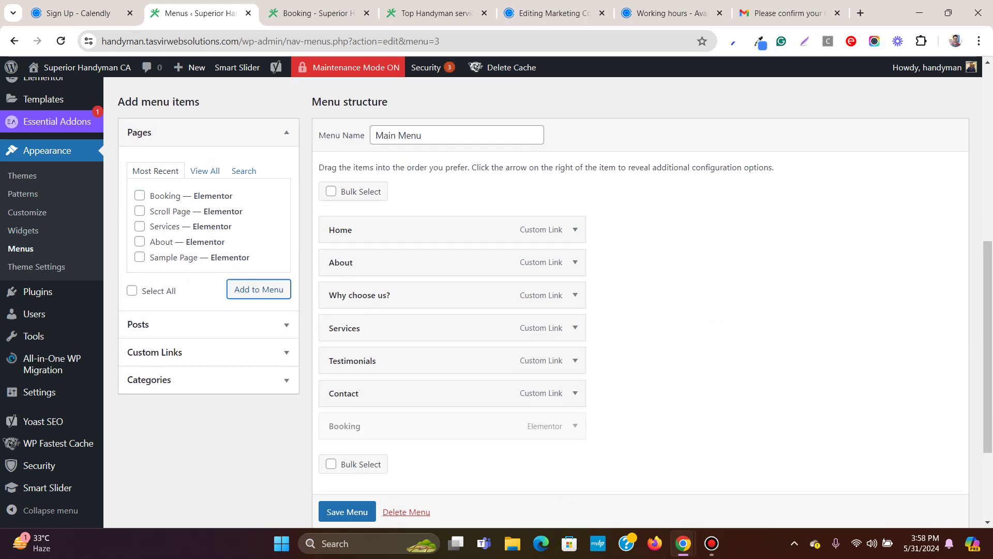
pyautogui.click(347, 511)
# Reload the site homepage to check the new Booking menu item.
pyautogui.scroll(-1, 517, 310)
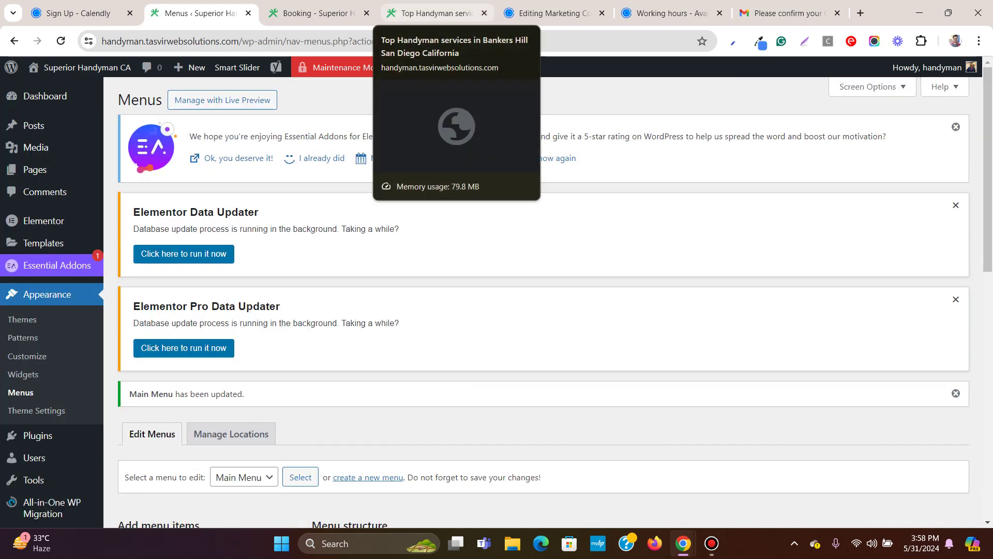
pyautogui.click(437, 13)
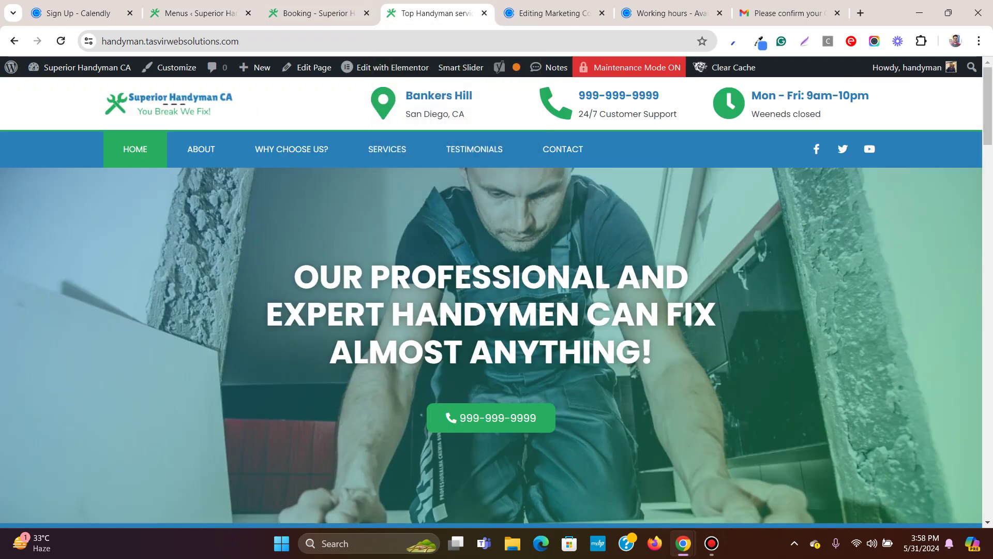
pyautogui.click(60, 41)
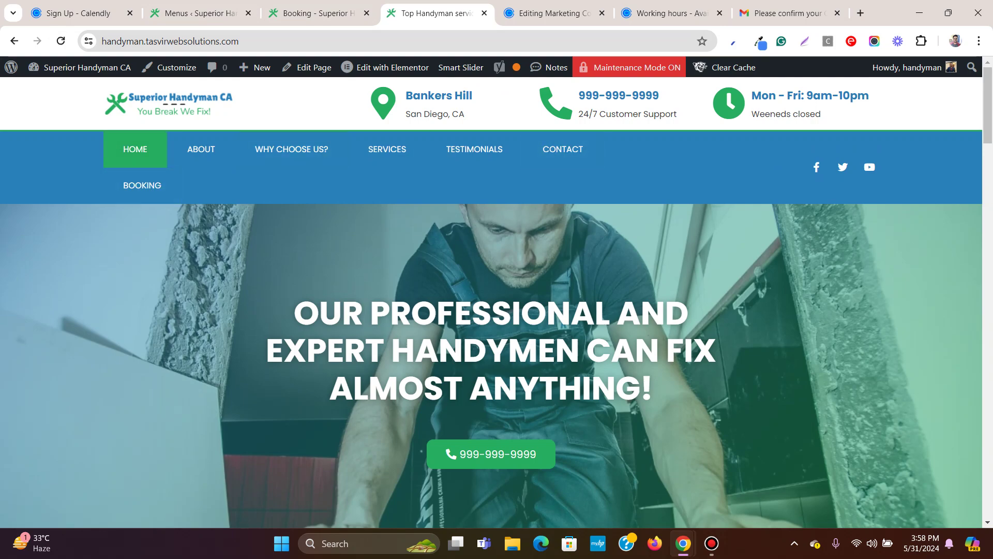
# Remove the Contact item from Main Menu, save again, and go to the Booking preview.
pyautogui.click(197, 13)
pyautogui.scroll(-8, 453, 310)
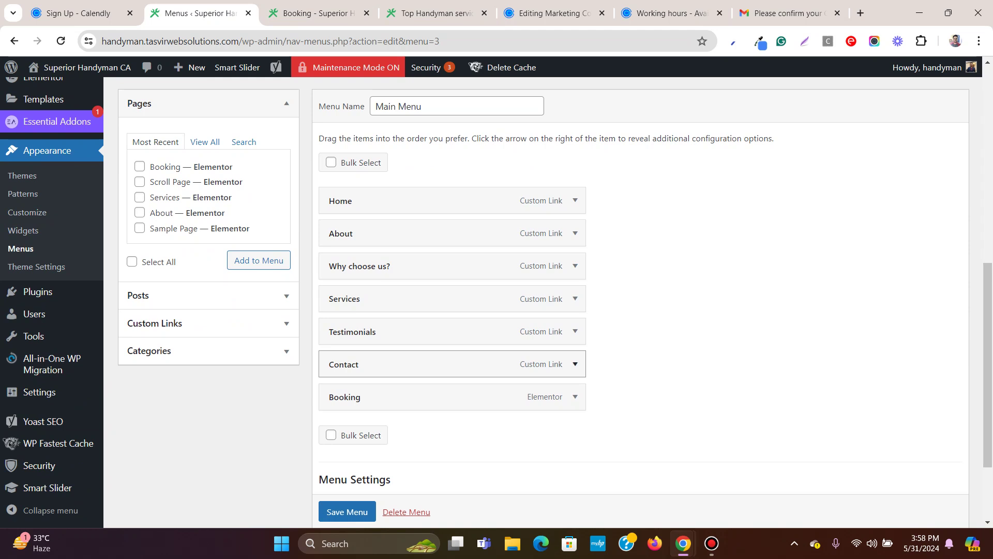
pyautogui.click(574, 363)
pyautogui.scroll(-3, 575, 310)
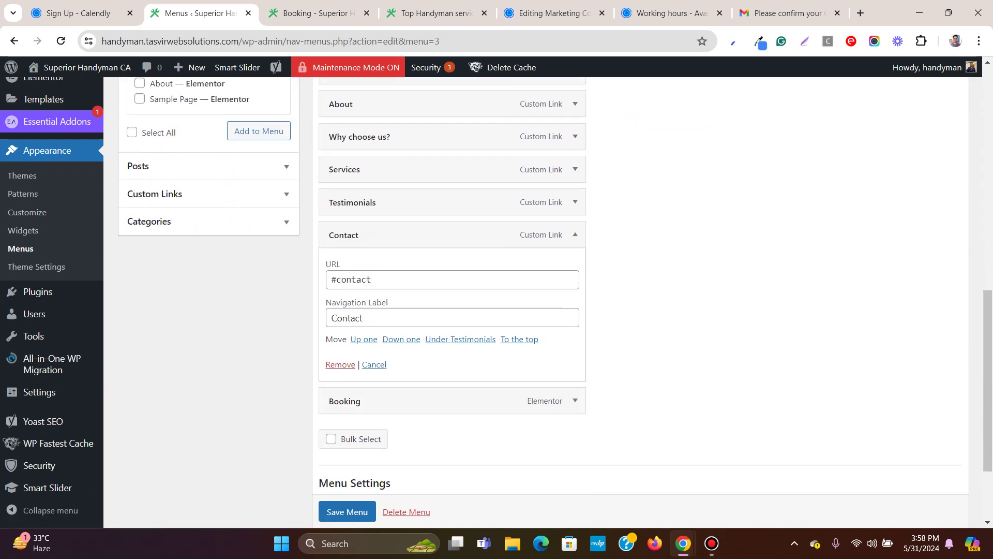
pyautogui.click(340, 364)
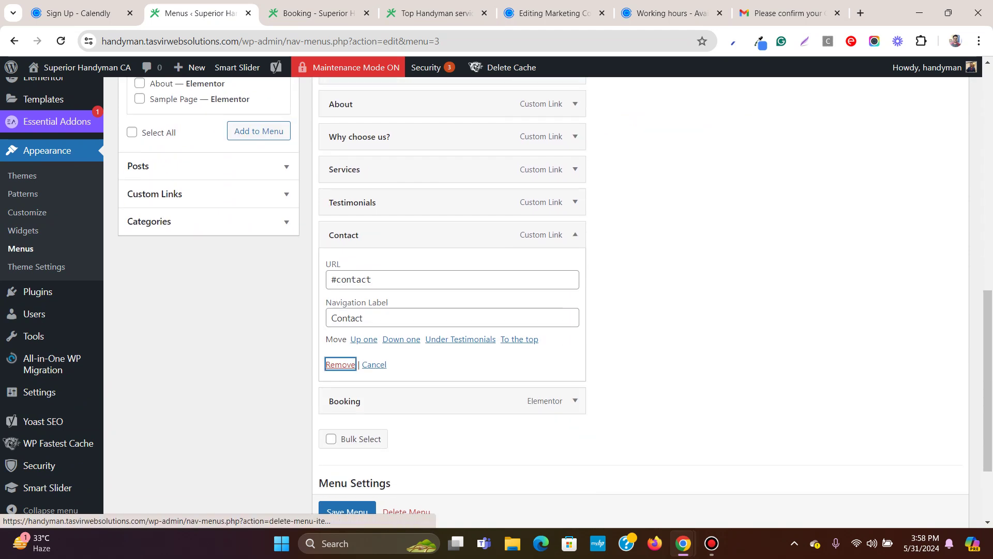
pyautogui.click(347, 457)
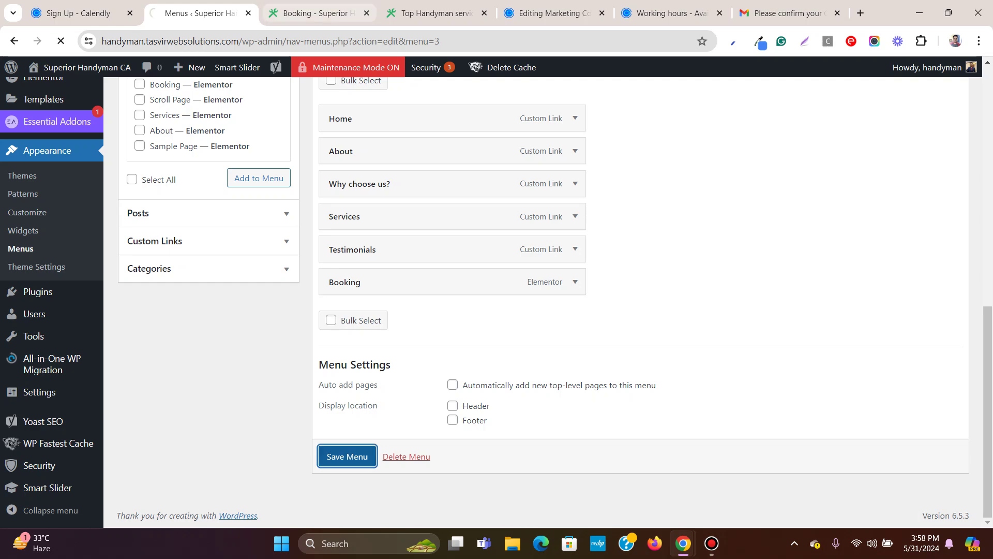
pyautogui.click(313, 13)
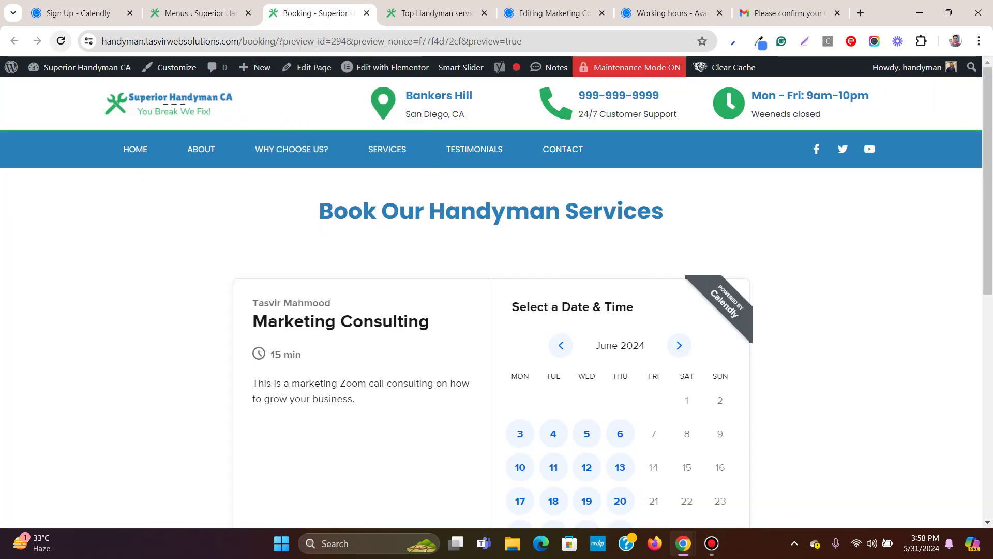
# Open Booking from the homepage menu and scroll to the June 2024 Marketing Consulting calendar.
pyautogui.click(60, 41)
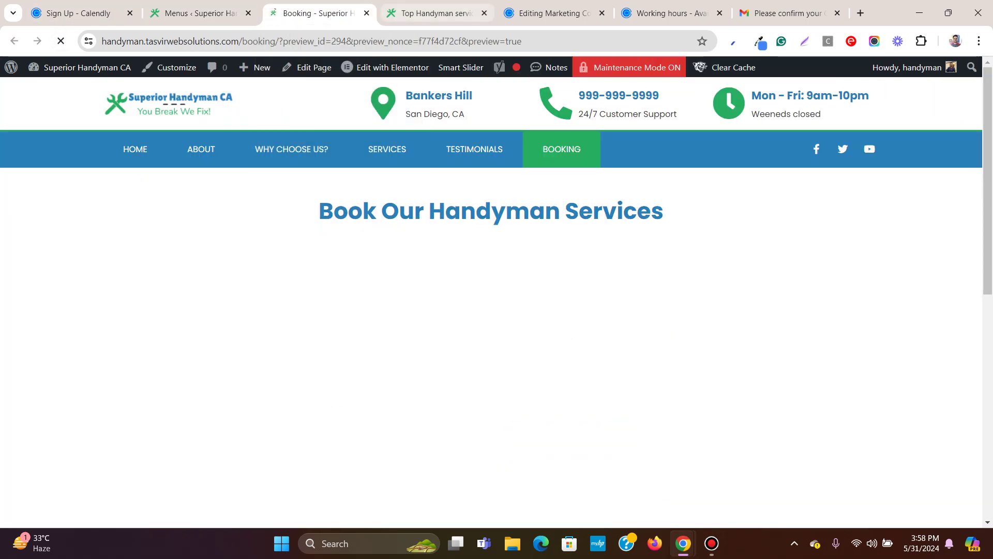
pyautogui.hotkey('ctrl', 'Tab')
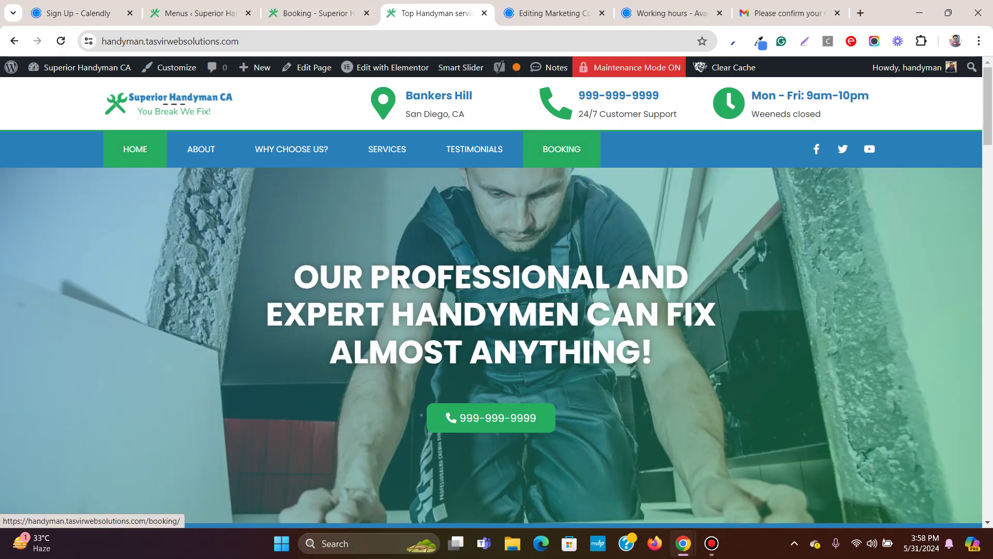
pyautogui.click(562, 149)
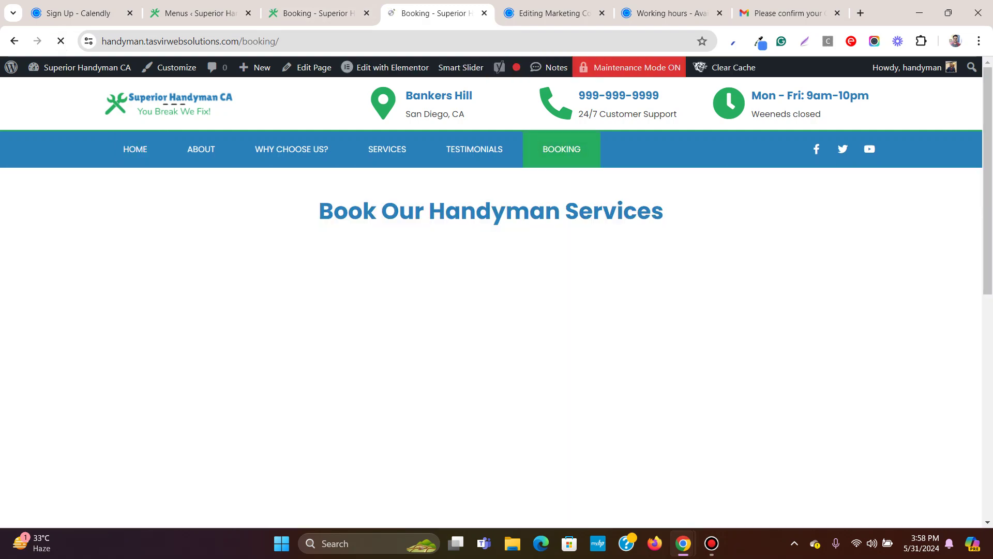
pyautogui.click(367, 13)
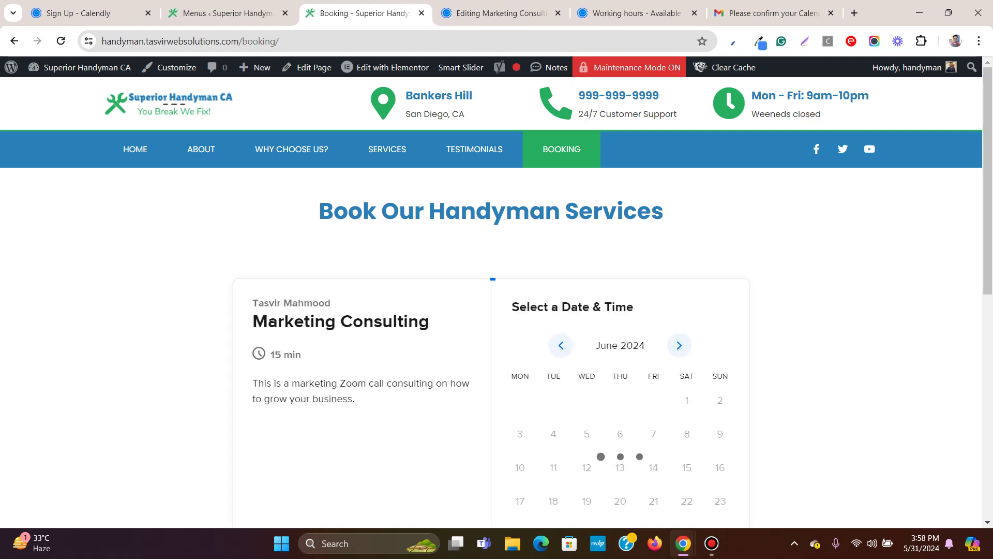
pyautogui.scroll(5, 497, 310)
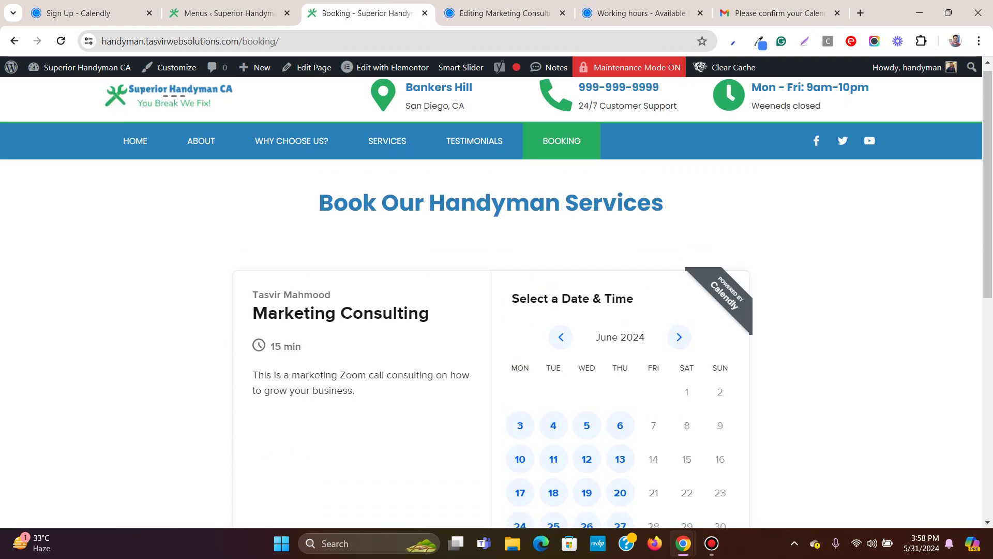
pyautogui.scroll(-2, 496, 297)
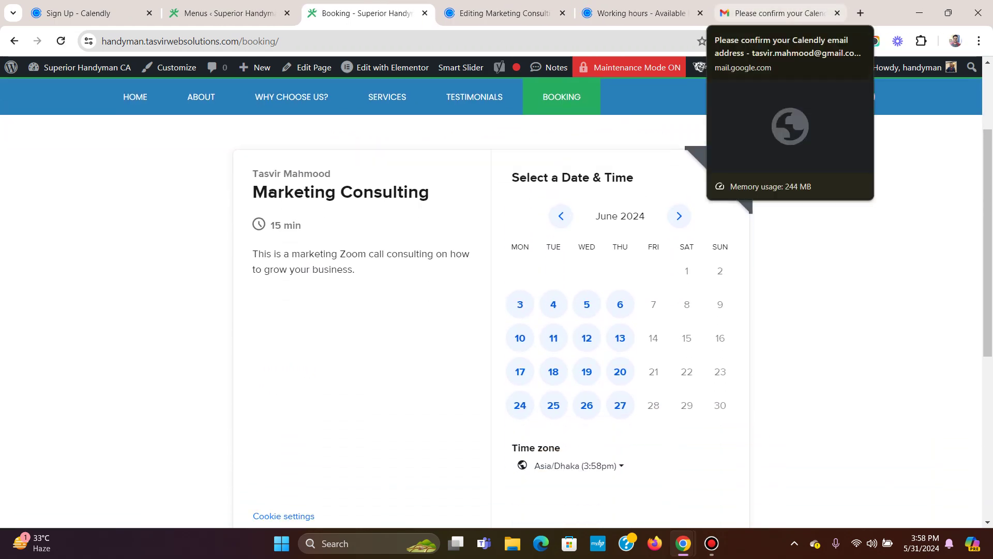
pyautogui.click(837, 13)
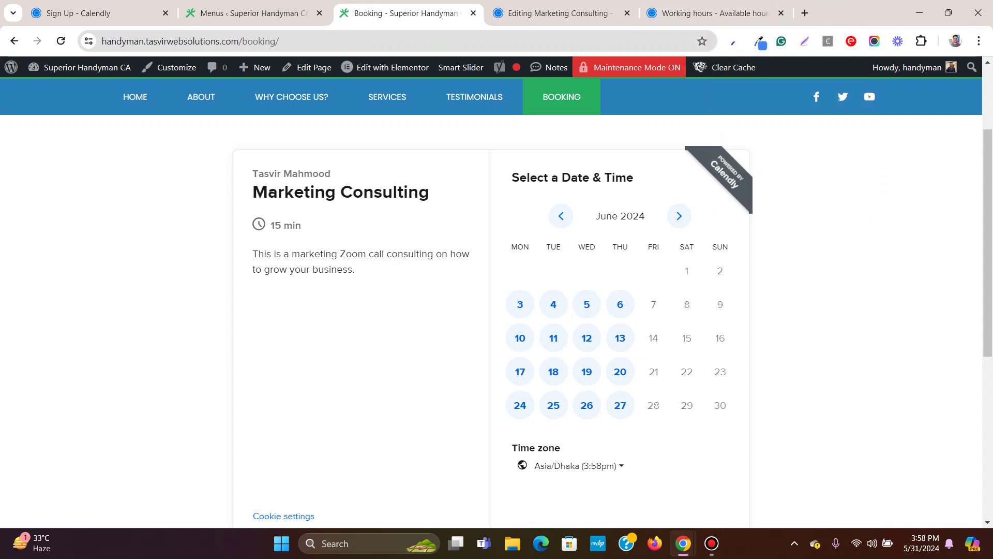
pyautogui.scroll(-3, 497, 310)
pyautogui.scroll(5, 497, 310)
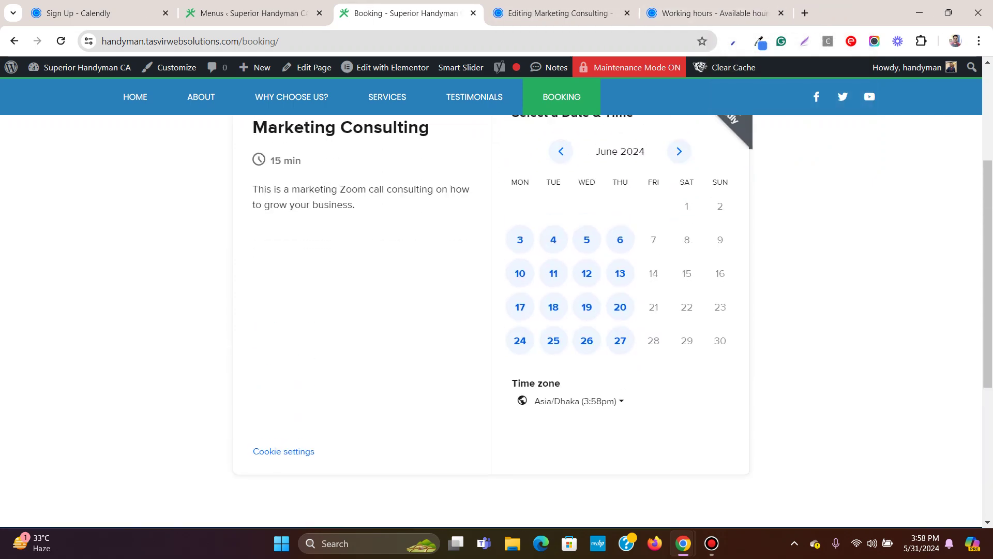
pyautogui.scroll(-1, 620, 304)
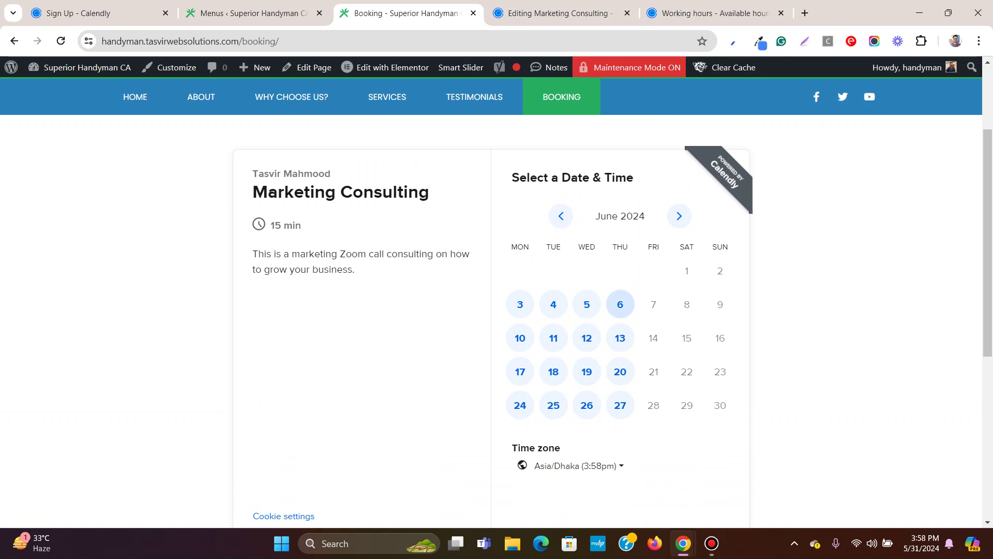
# Pick Thursday, June 6 and the 10:30am slot in the embedded Calendly calendar.
pyautogui.click(620, 304)
pyautogui.scroll(-1, 729, 310)
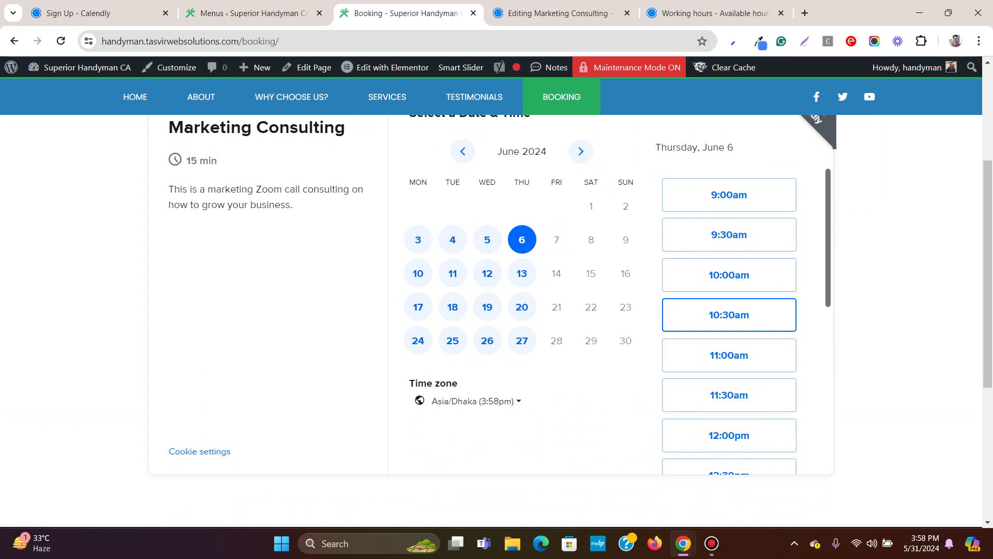
pyautogui.click(728, 314)
pyautogui.click(764, 315)
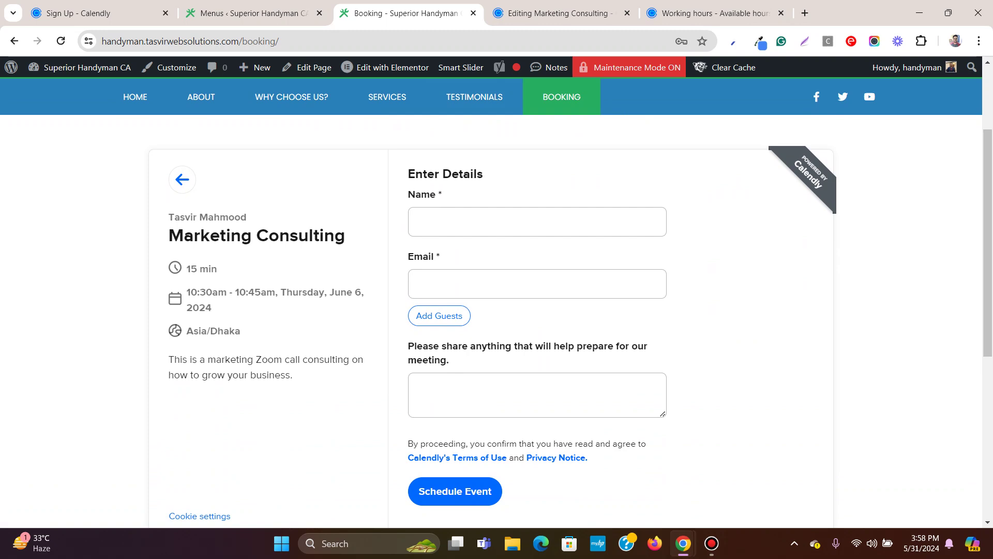
# Enter the guest's name, e-mail and note 'I want to do marketing zoom call', then schedule the event.
pyautogui.click(518, 221)
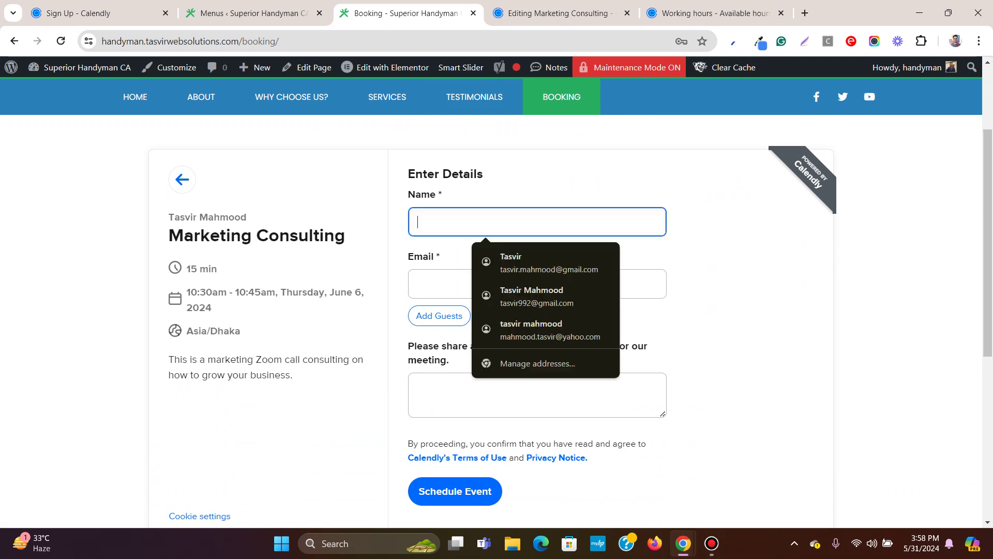
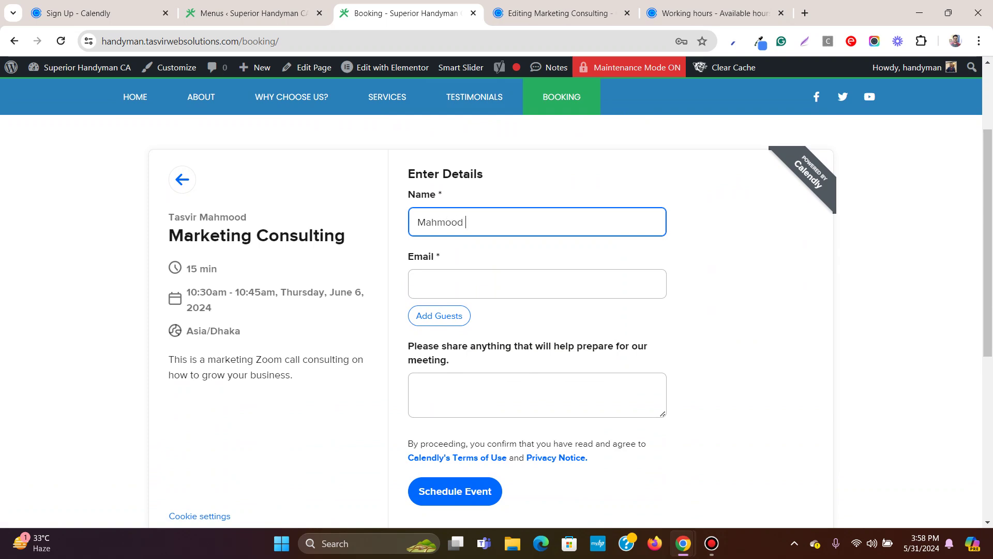
pyautogui.click(537, 283)
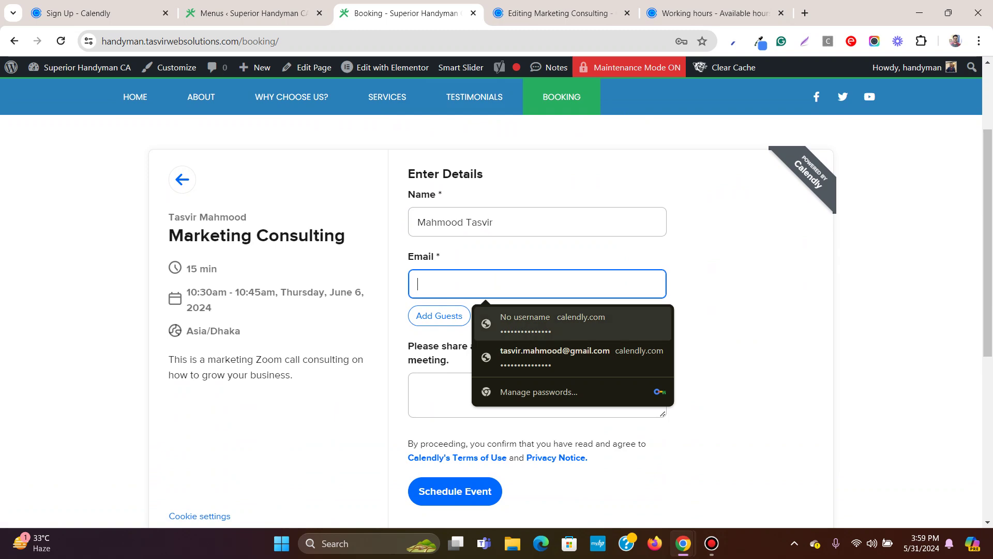
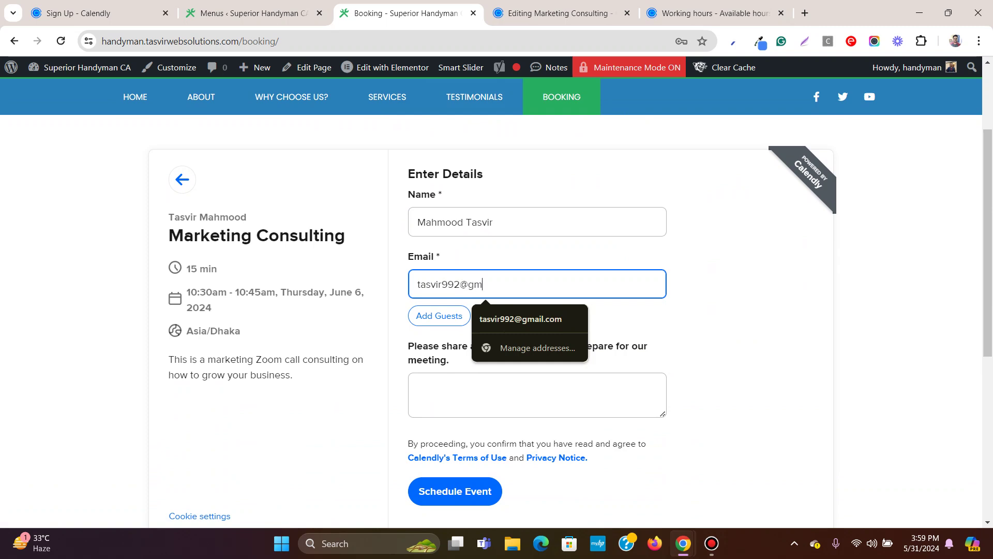
pyautogui.press('Tab')
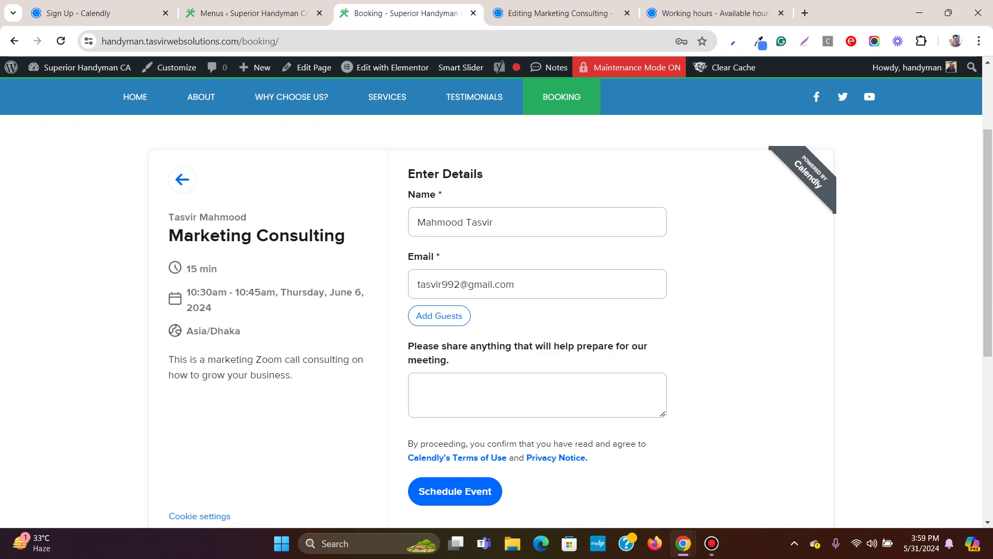
pyautogui.press('Tab')
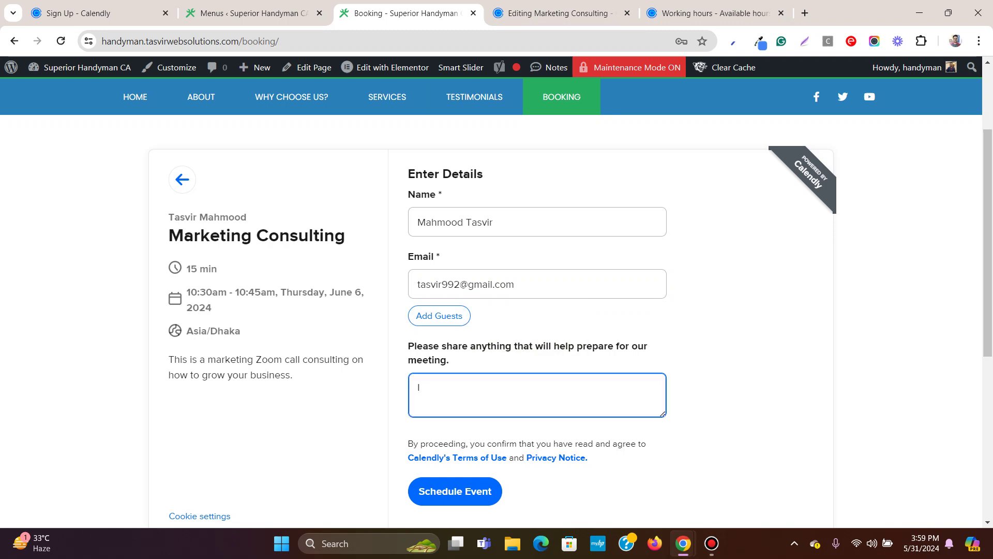
pyautogui.write('I want to do marketing zoom cal')
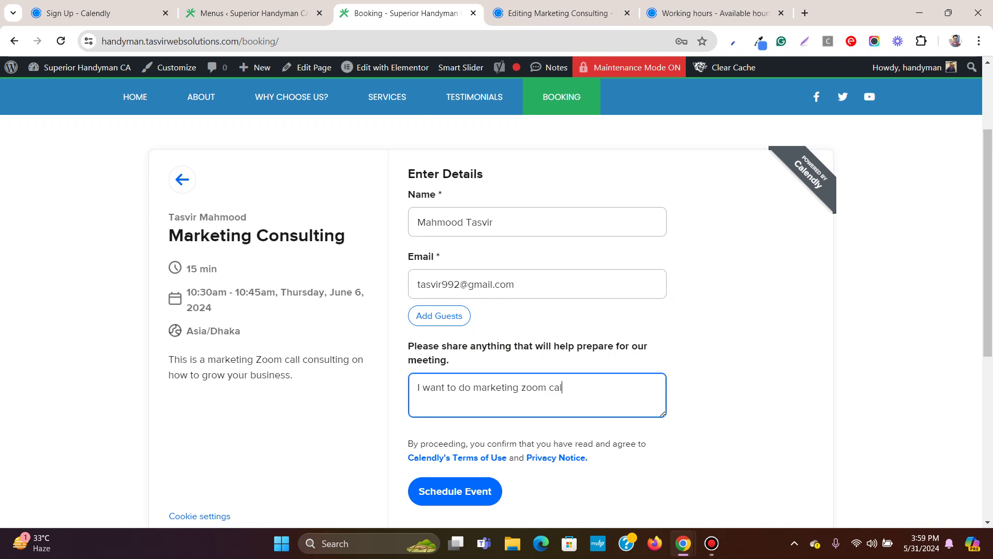
pyautogui.write('l')
pyautogui.click(454, 491)
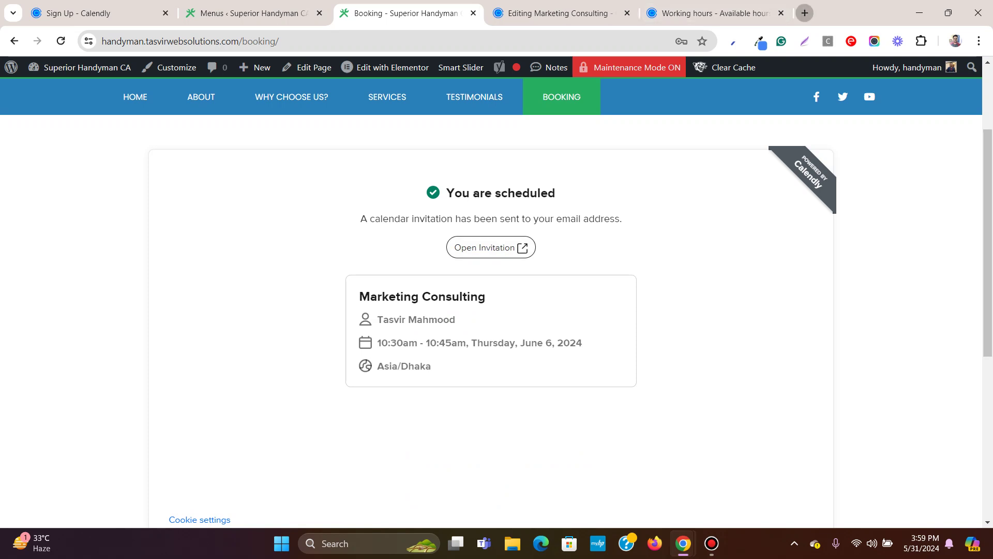
pyautogui.click(805, 12)
# Load Gmail in the new tab and open the other Google account's inbox.
pyautogui.write('g')
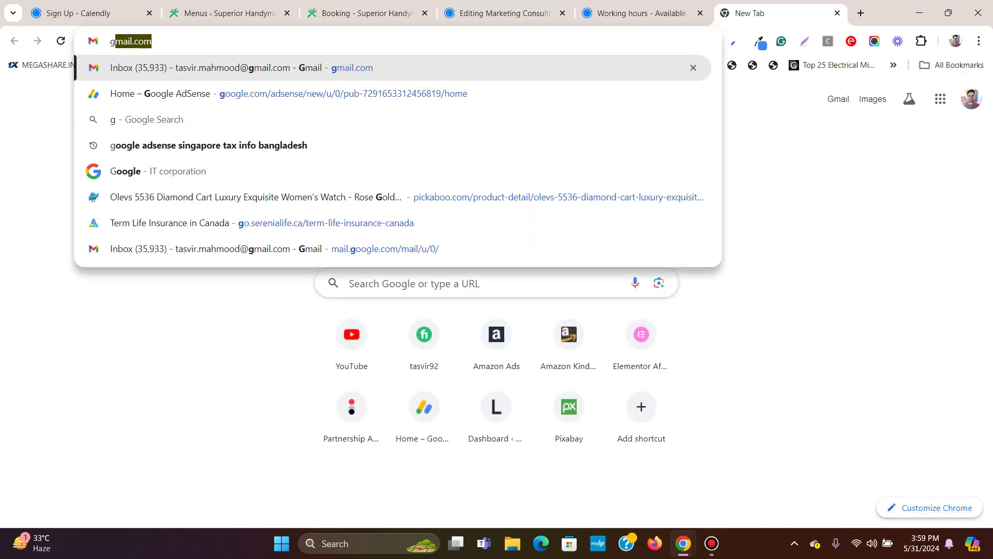
pyautogui.press('Return')
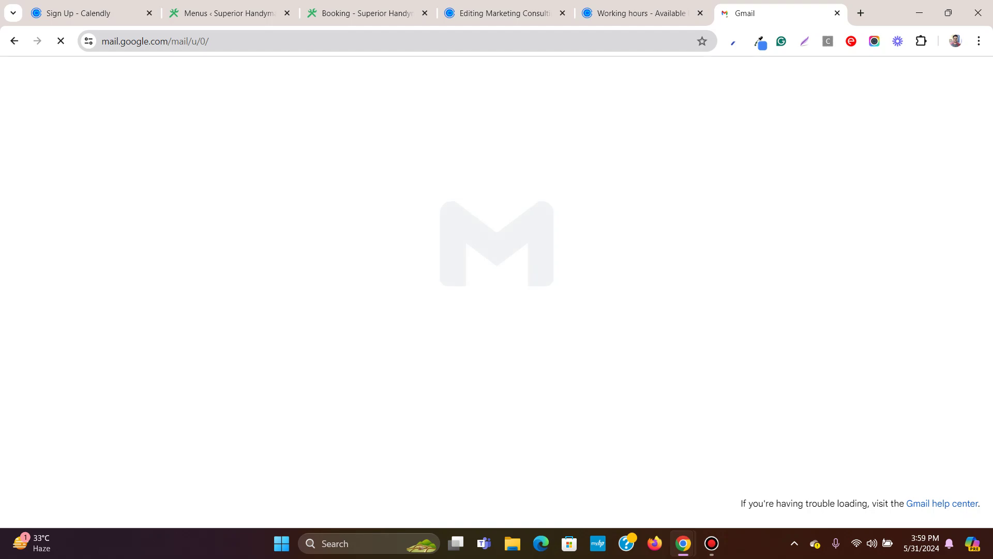
pyautogui.hotkey('ctrl', 'shift', 'pageup')
pyautogui.hotkey('ctrl', 'shift', 'pageup')
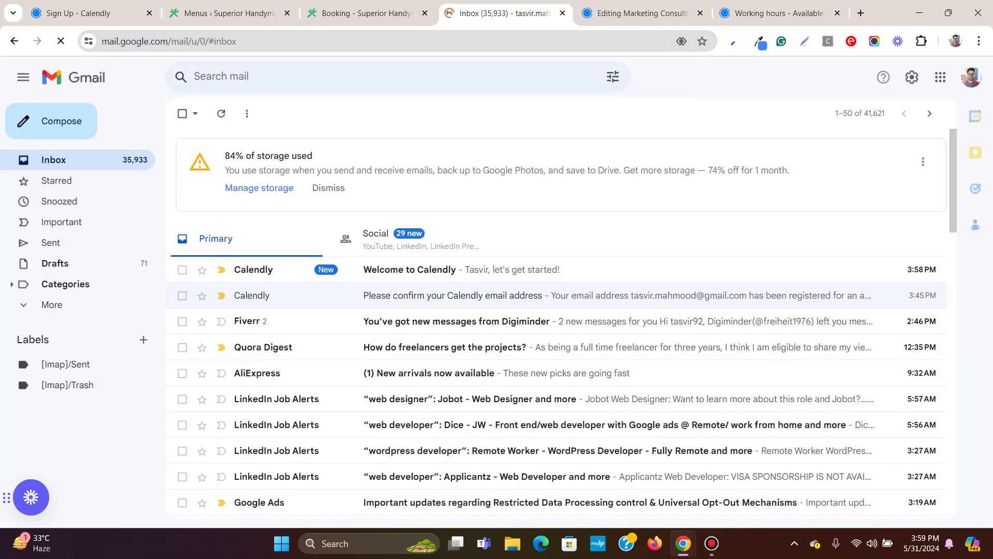
pyautogui.click(971, 77)
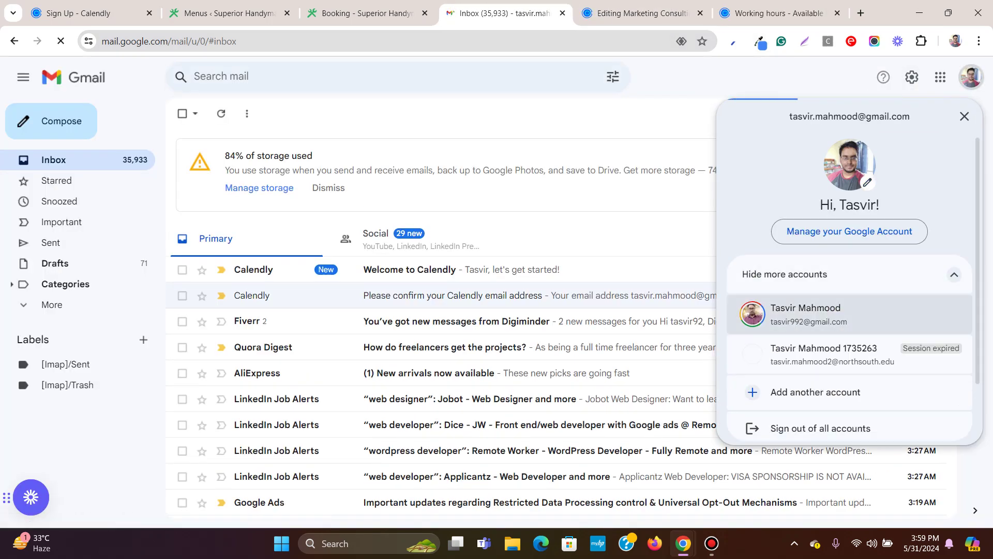
pyautogui.click(807, 314)
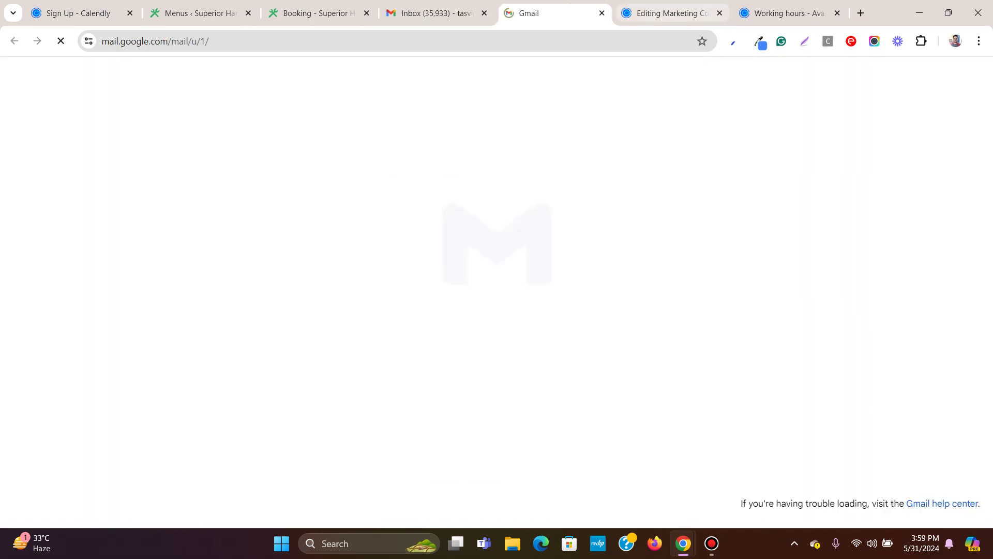
pyautogui.hotkey('ctrl', 'shift', 'pageup')
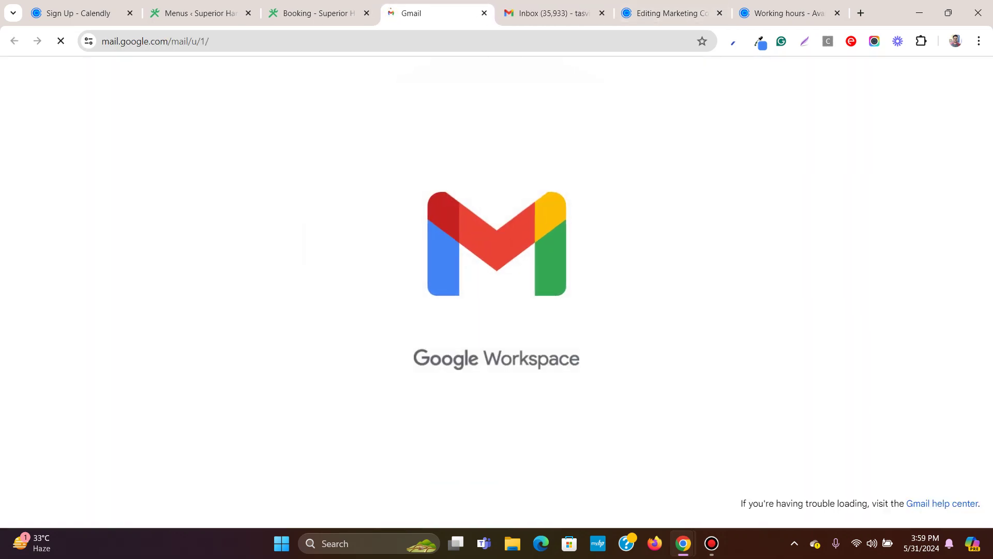
# Open the Marketing Consulting confirmation email and read its greeting and message.
pyautogui.click(341, 175)
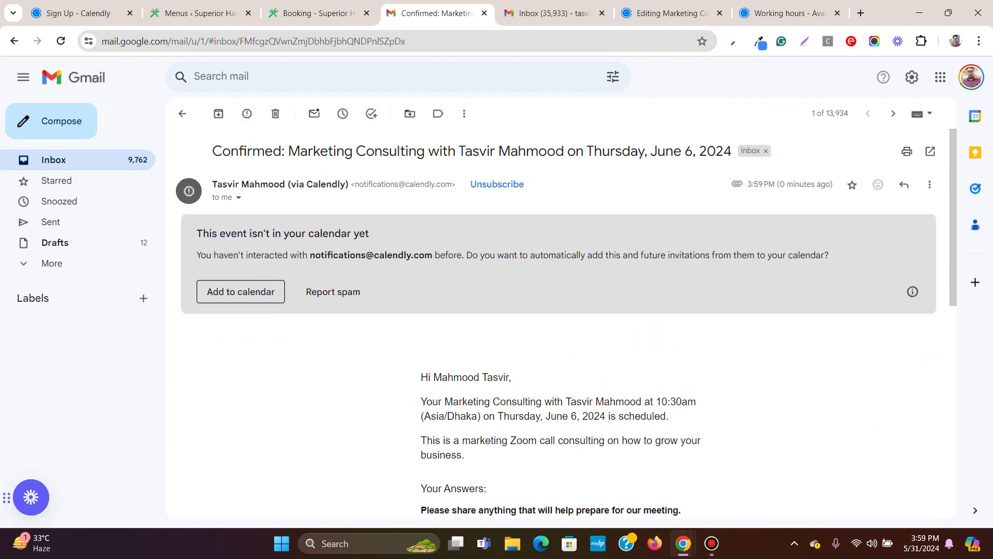
pyautogui.scroll(-5, 568, 323)
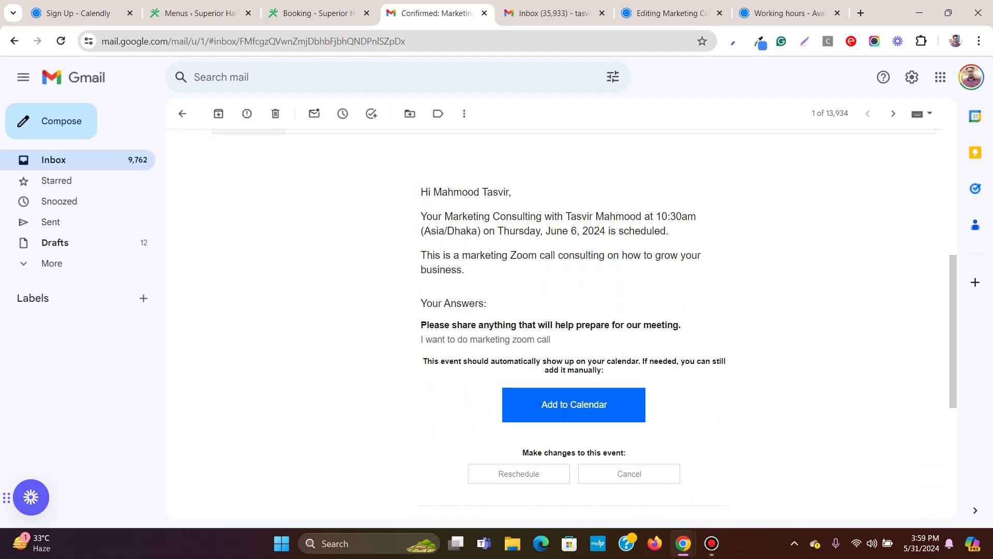
pyautogui.moveTo(421, 187); pyautogui.dragTo(494, 257)
pyautogui.click(493, 257)
pyautogui.scroll(5, 558, 321)
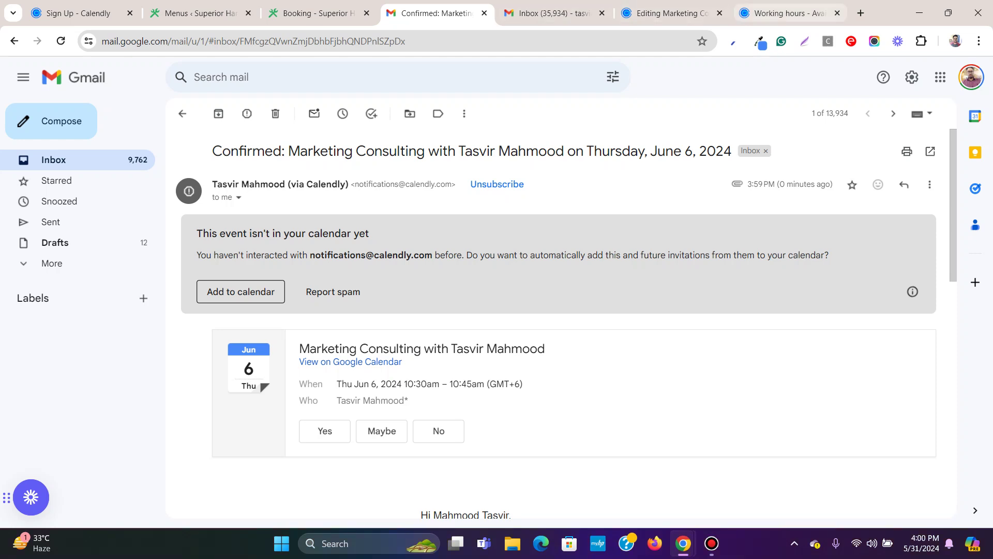
# Go back to the confirmation email, scroll through it, then switch to the other account's inbox.
pyautogui.click(781, 13)
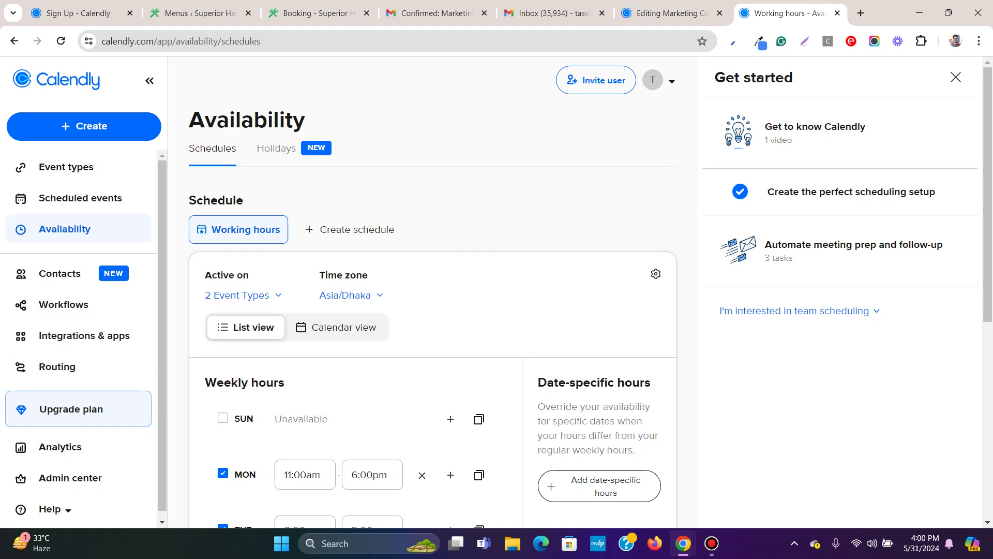
pyautogui.click(550, 13)
pyautogui.hotkey('ctrl', 'shift', 'Tab')
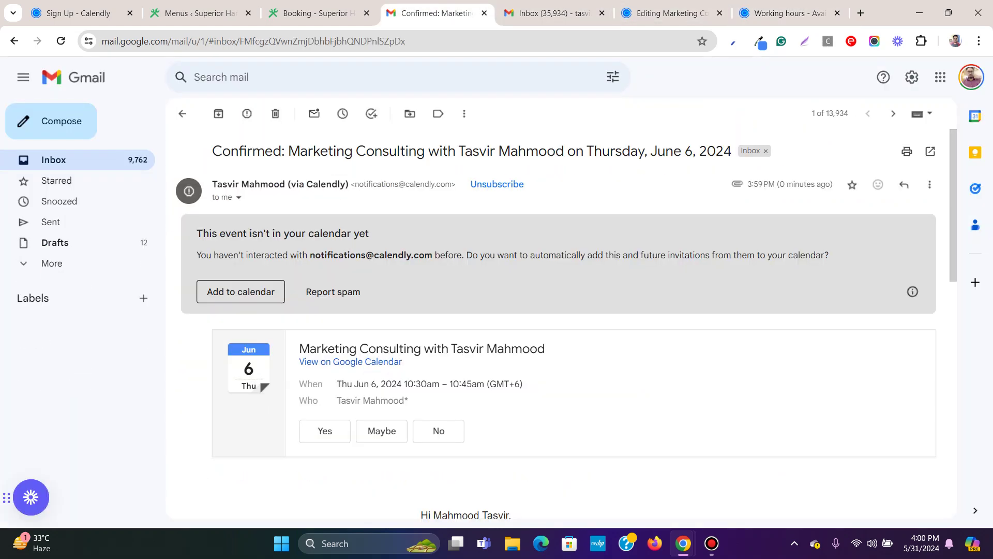
pyautogui.scroll(-1, 566, 323)
pyautogui.scroll(1, 566, 323)
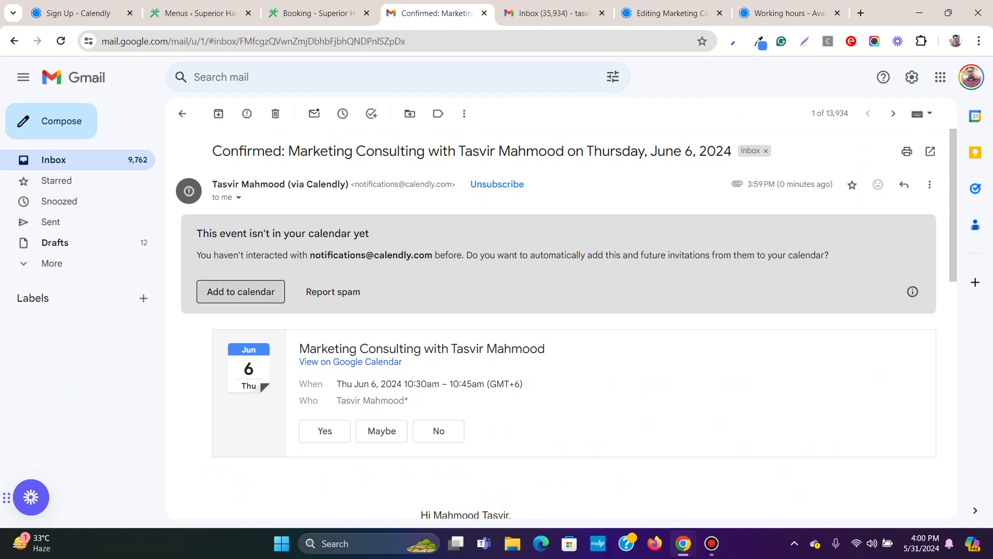
pyautogui.scroll(-2, 559, 321)
pyautogui.scroll(2, 559, 321)
pyautogui.scroll(-7, 558, 321)
pyautogui.scroll(6, 558, 320)
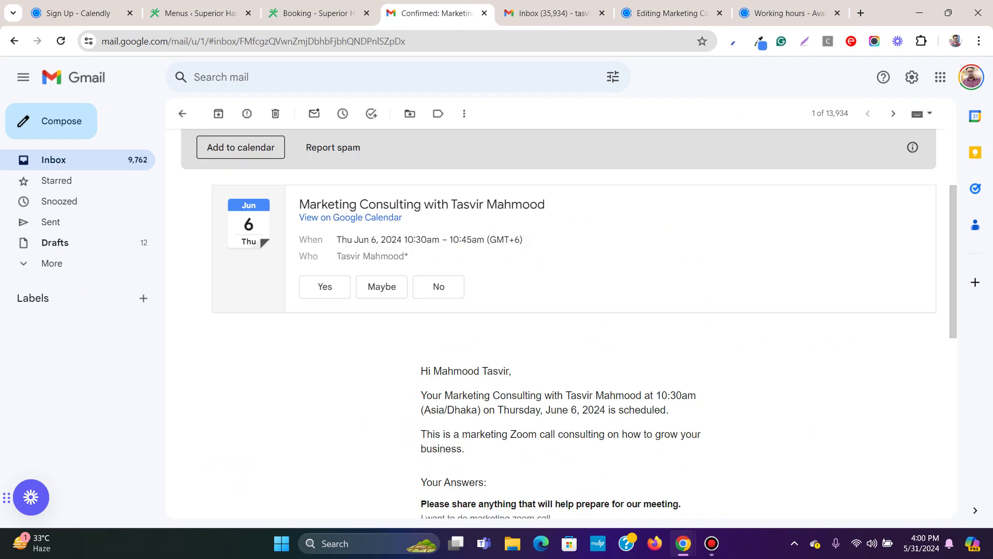
pyautogui.scroll(1, 559, 320)
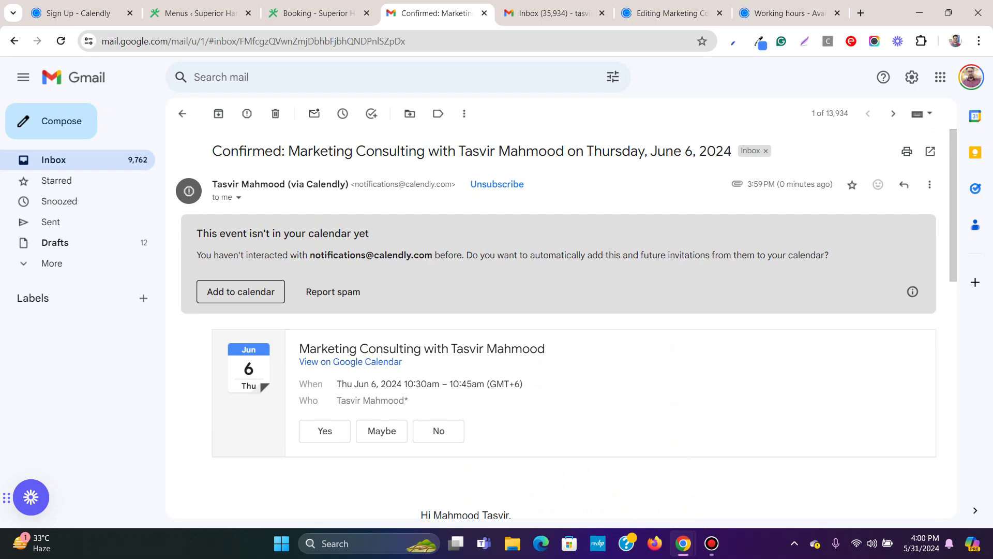
pyautogui.scroll(-7, 559, 320)
pyautogui.scroll(1, 558, 321)
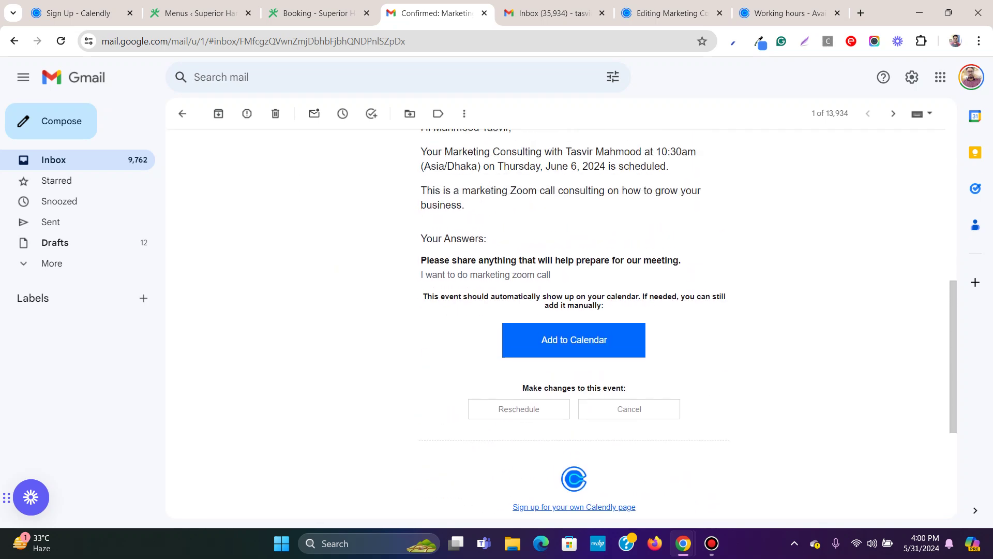
pyautogui.scroll(2, 558, 321)
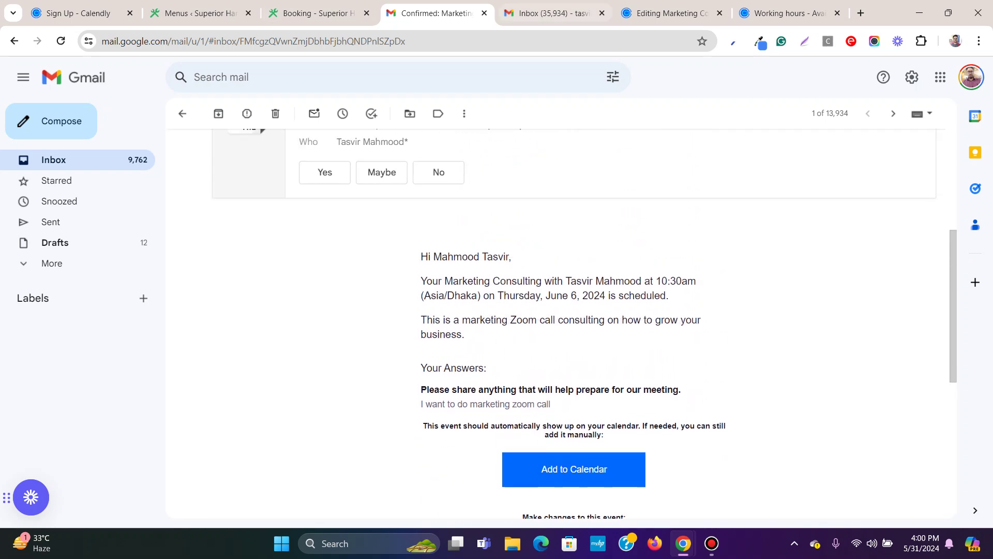
pyautogui.hotkey('ctrl', 'Tab')
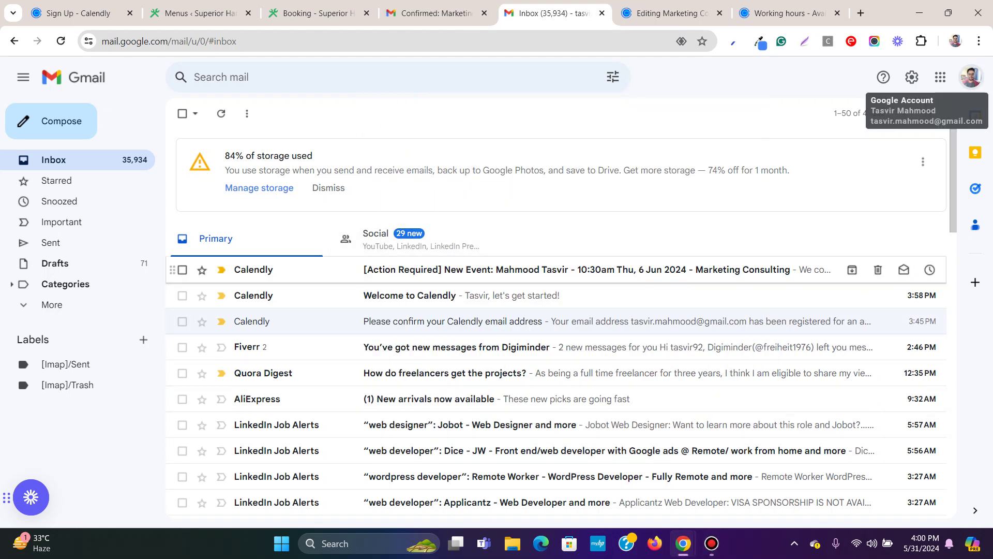
# Open the Calendly new-event email and read its warning about missing Zoom conferencing details.
pyautogui.click(517, 269)
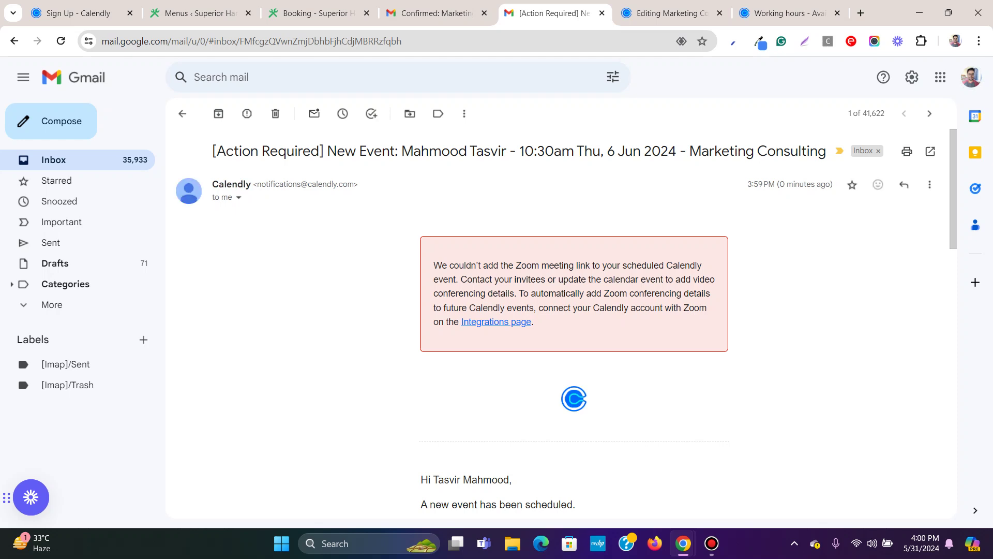
pyautogui.moveTo(433, 264); pyautogui.dragTo(702, 265)
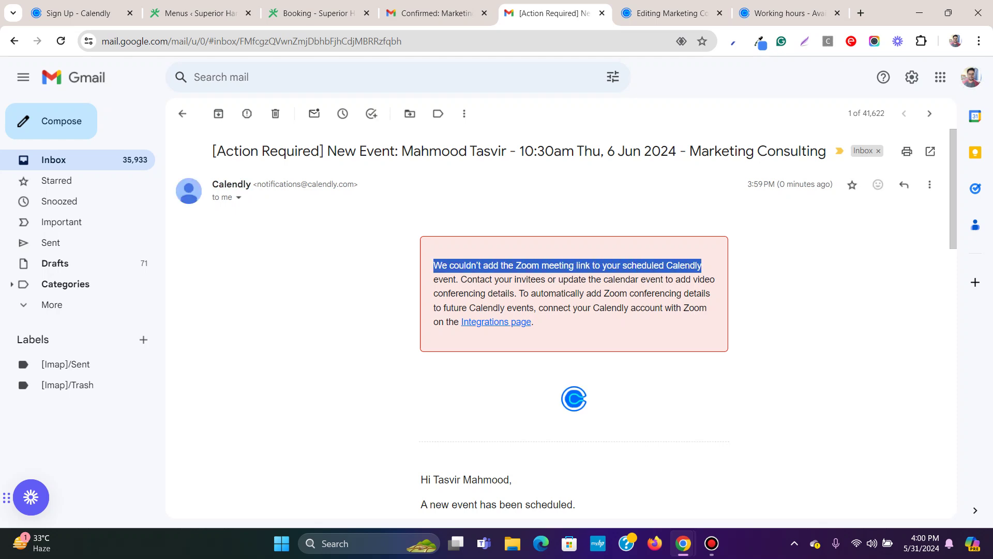
pyautogui.click(701, 265)
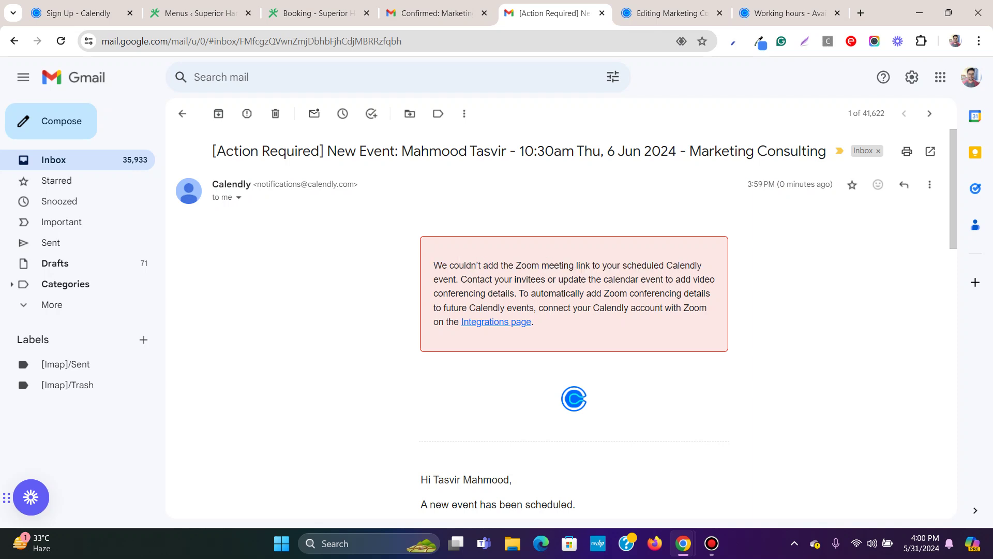
pyautogui.moveTo(461, 279); pyautogui.dragTo(711, 279)
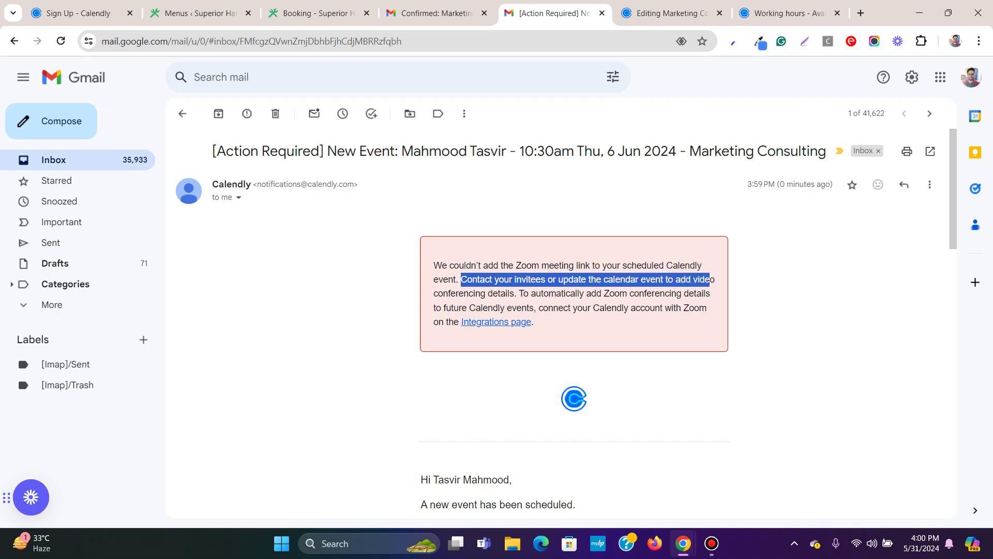
pyautogui.click(711, 279)
pyautogui.moveTo(434, 293); pyautogui.dragTo(703, 293)
pyautogui.moveTo(451, 308); pyautogui.dragTo(534, 322)
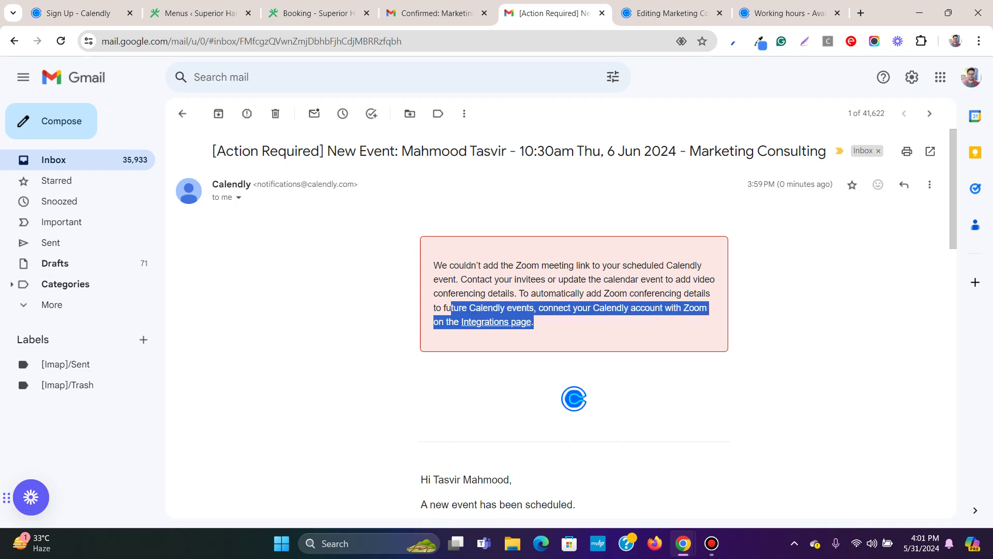
pyautogui.click(534, 321)
pyautogui.scroll(-3, 534, 322)
pyautogui.scroll(3, 534, 321)
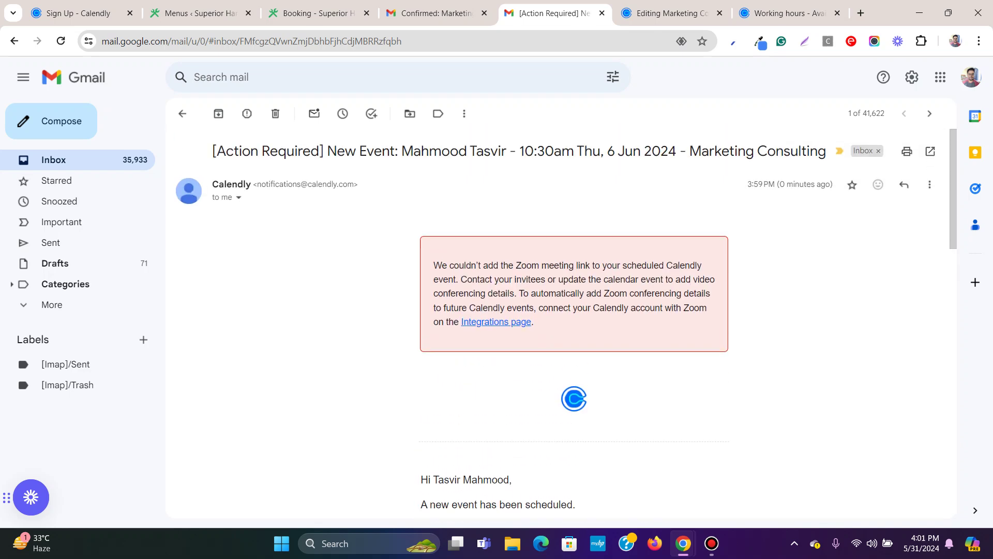
# Close the new-event notification email and the Gmail inbox tab.
pyautogui.click(435, 13)
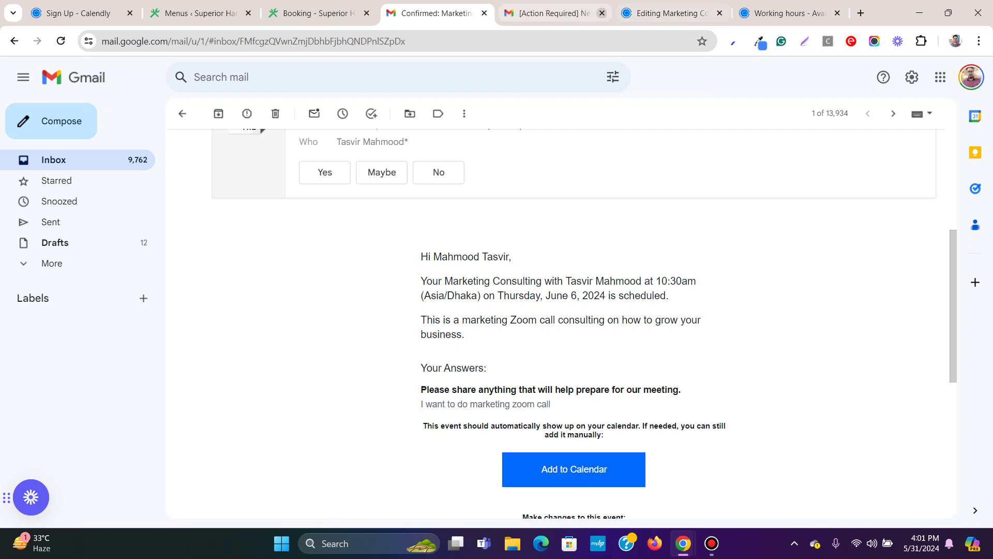
pyautogui.click(602, 13)
pyautogui.scroll(5, 440, 173)
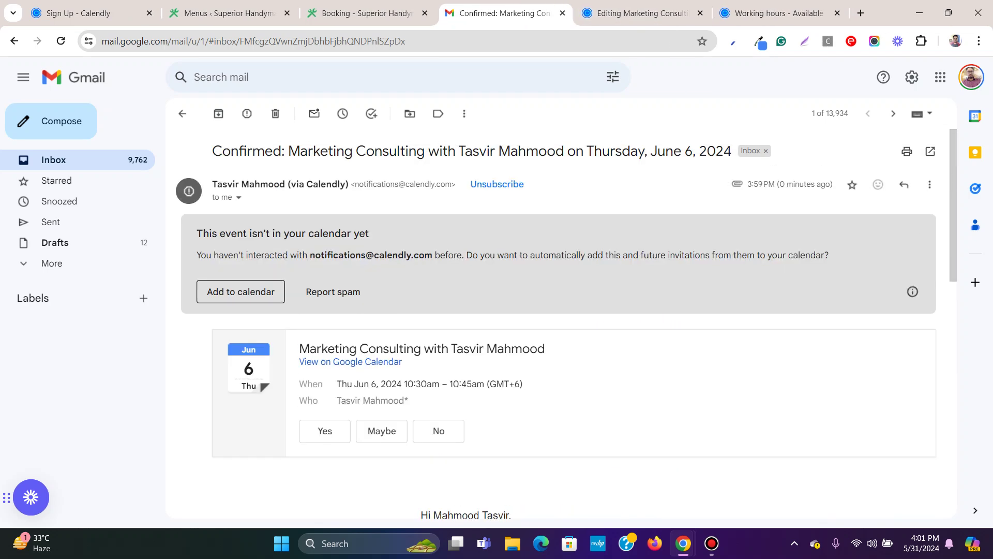
pyautogui.click(54, 160)
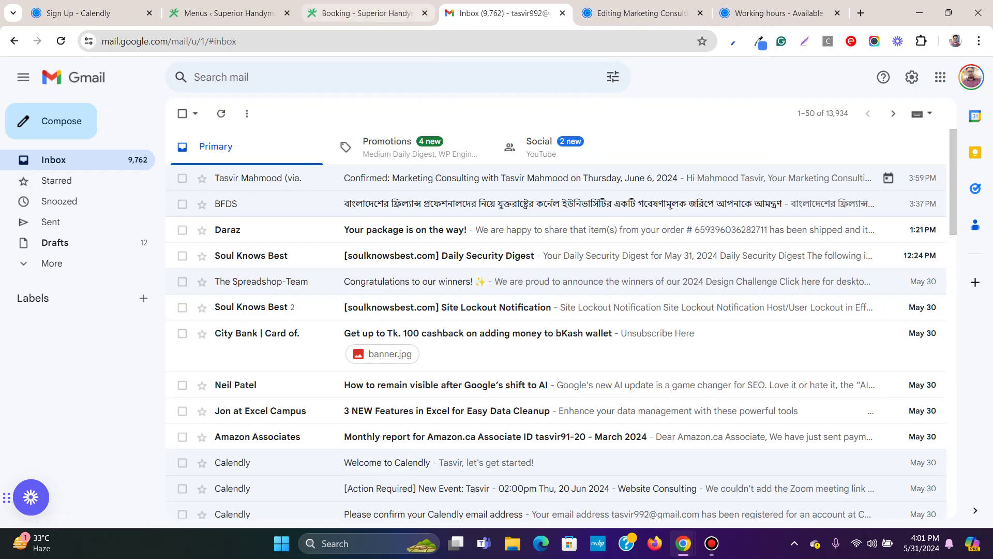
pyautogui.click(562, 13)
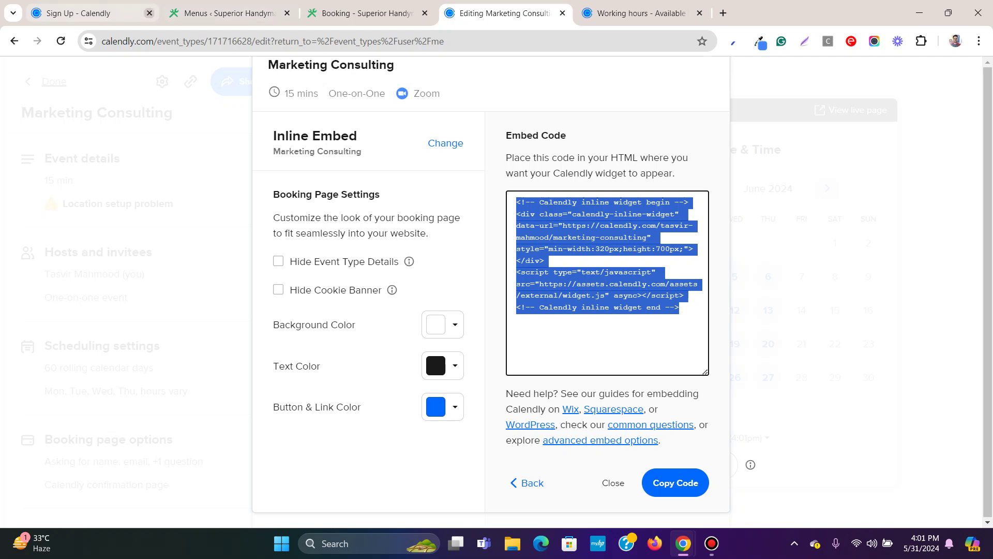
# Reload the handyman booking page, close the Working hours tab, and dismiss the embed-code window.
pyautogui.click(357, 13)
pyautogui.scroll(3, 491, 311)
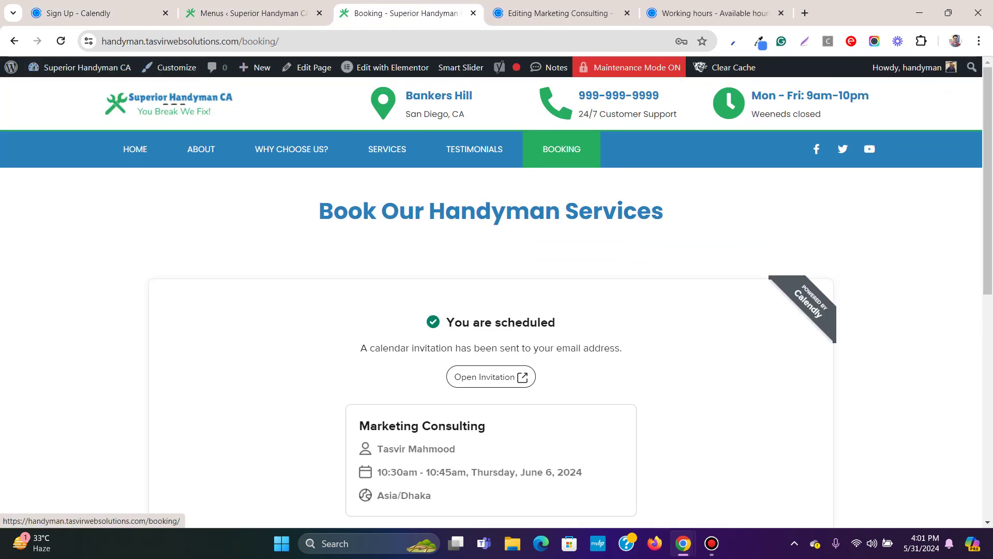
pyautogui.press('F5')
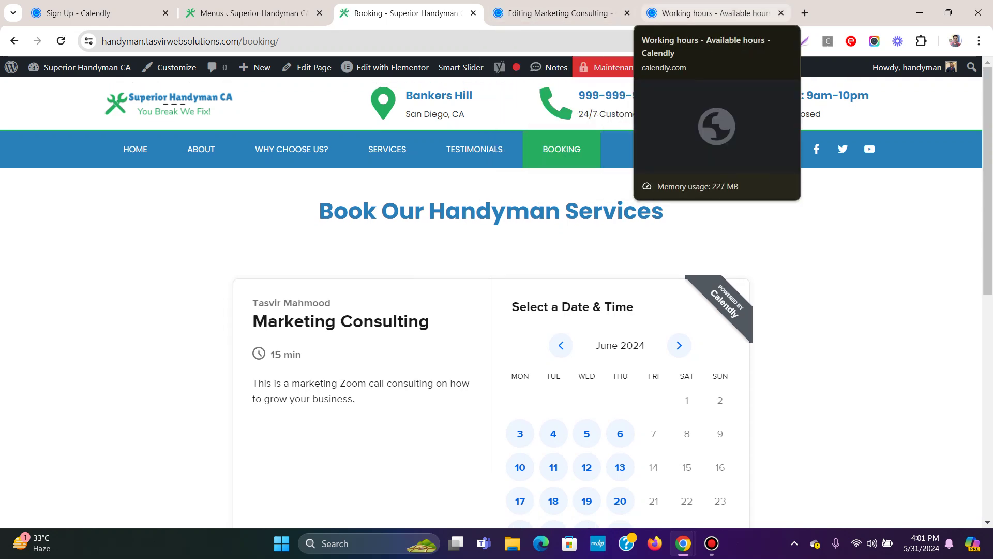
pyautogui.click(714, 13)
pyautogui.click(781, 13)
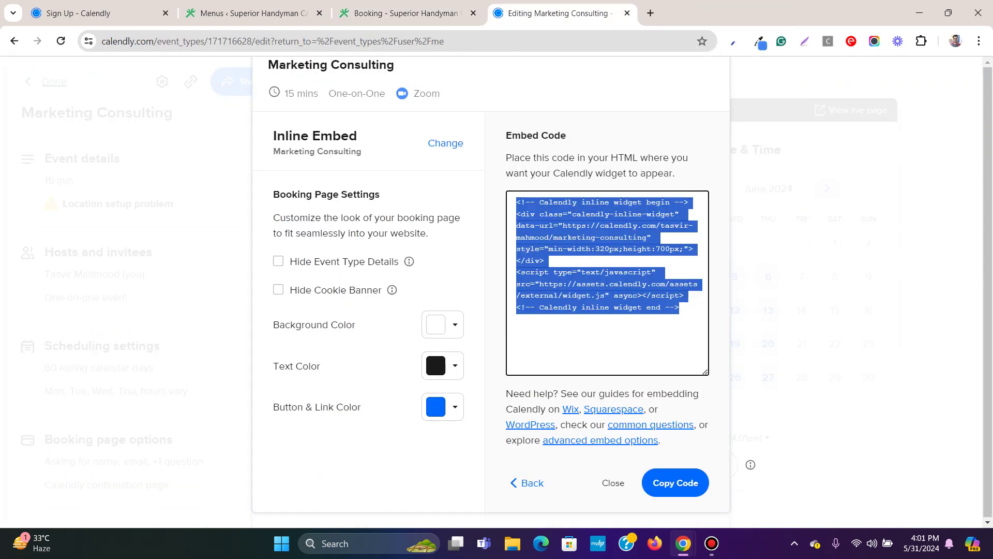
pyautogui.press('Escape')
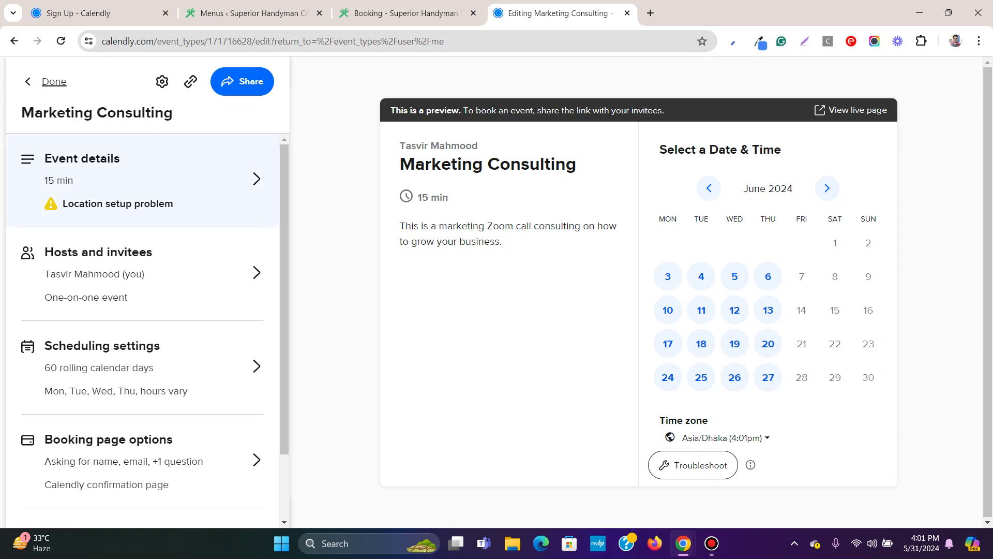
pyautogui.hotkey('ctrl', 'l')
# Search for calendly and open the Calendly website's Pricing page.
pyautogui.write('c')
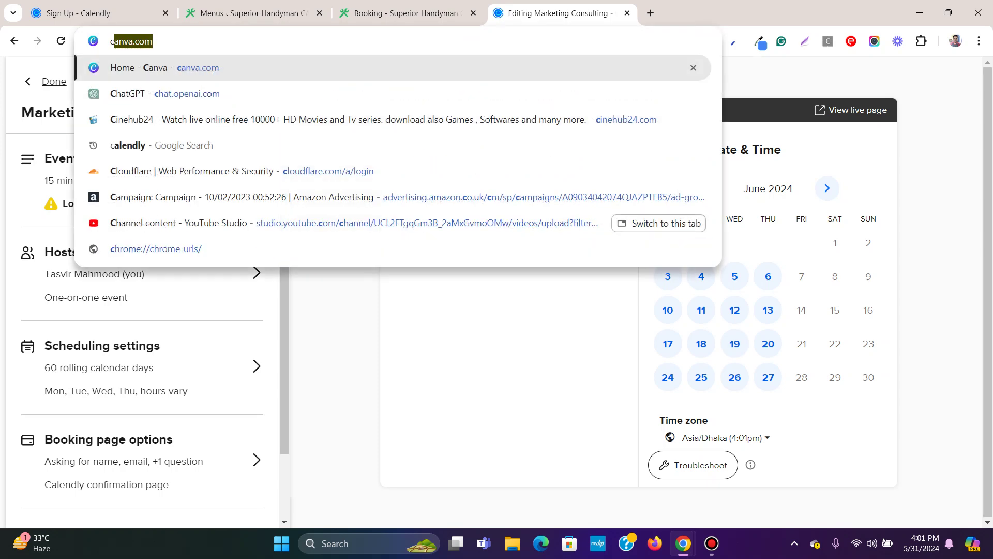
pyautogui.write('al')
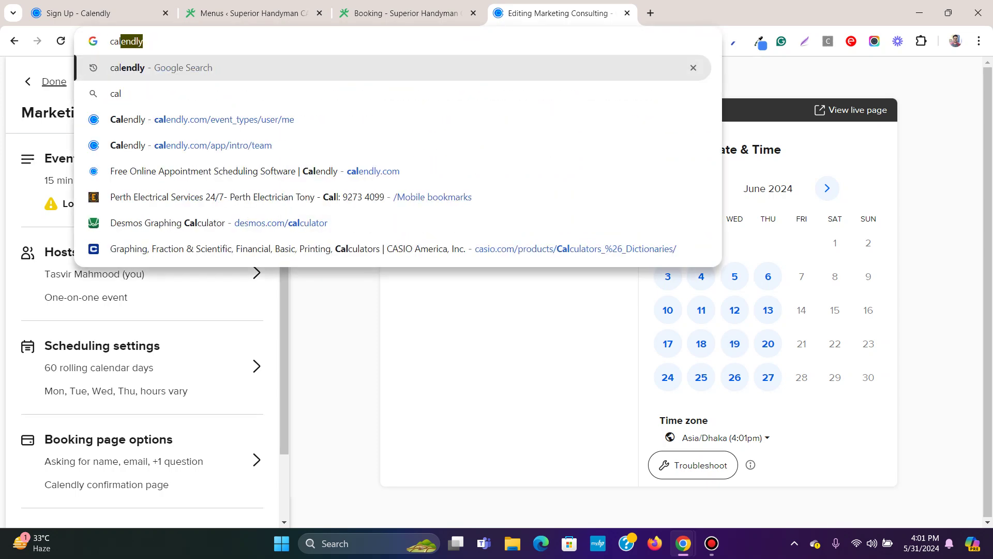
pyautogui.press('Return')
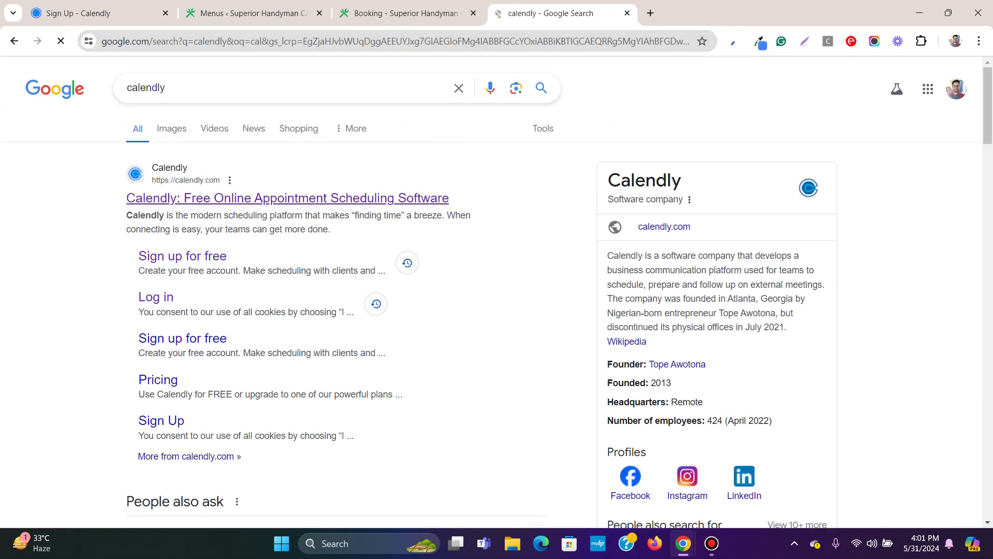
pyautogui.click(287, 198)
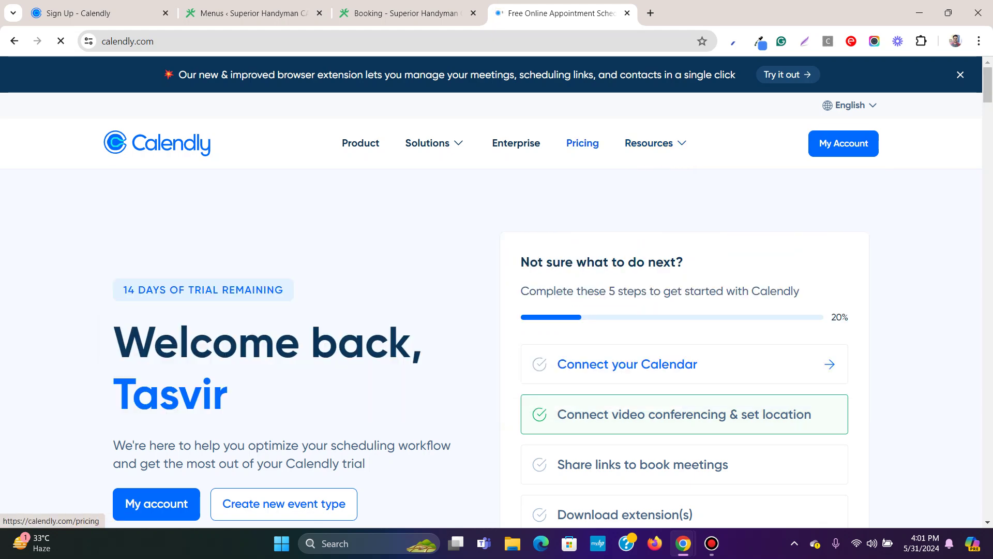
pyautogui.click(582, 143)
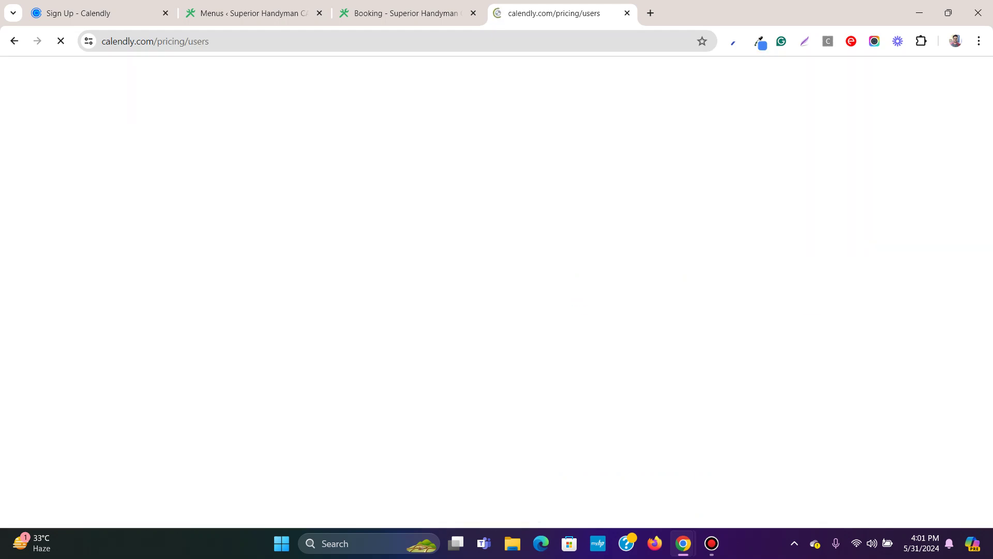
# Review the Free plan's features, such as one event type with unlimited meetings, then return to the booking page.
pyautogui.scroll(-3, 497, 294)
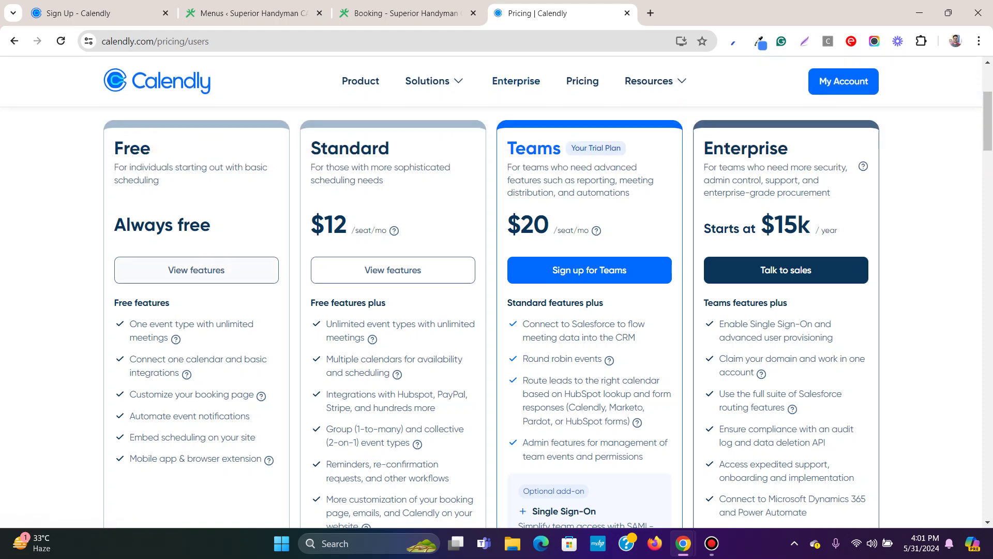
pyautogui.moveTo(129, 323); pyautogui.dragTo(187, 339)
pyautogui.click(187, 339)
pyautogui.moveTo(130, 324); pyautogui.dragTo(262, 460)
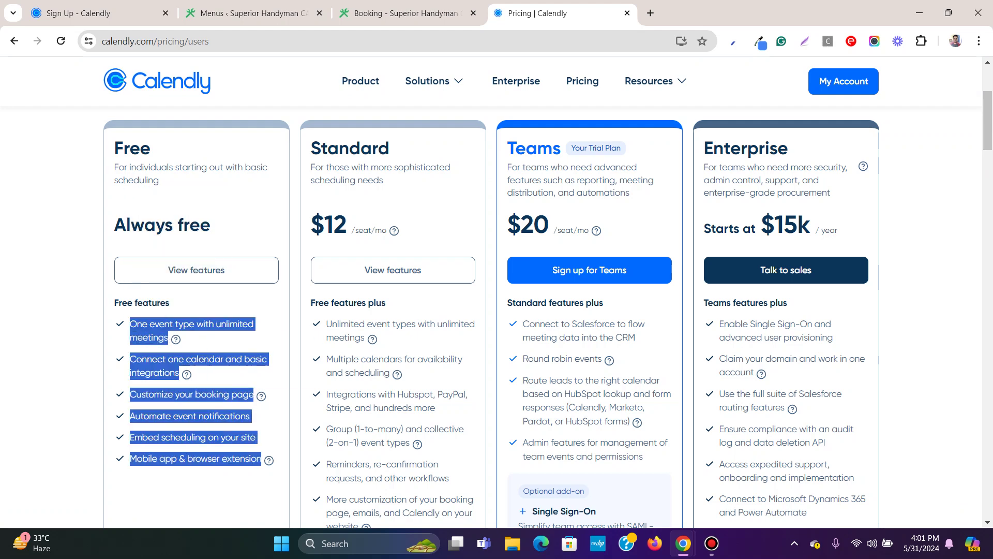
pyautogui.scroll(-4, 497, 310)
pyautogui.scroll(3, 496, 311)
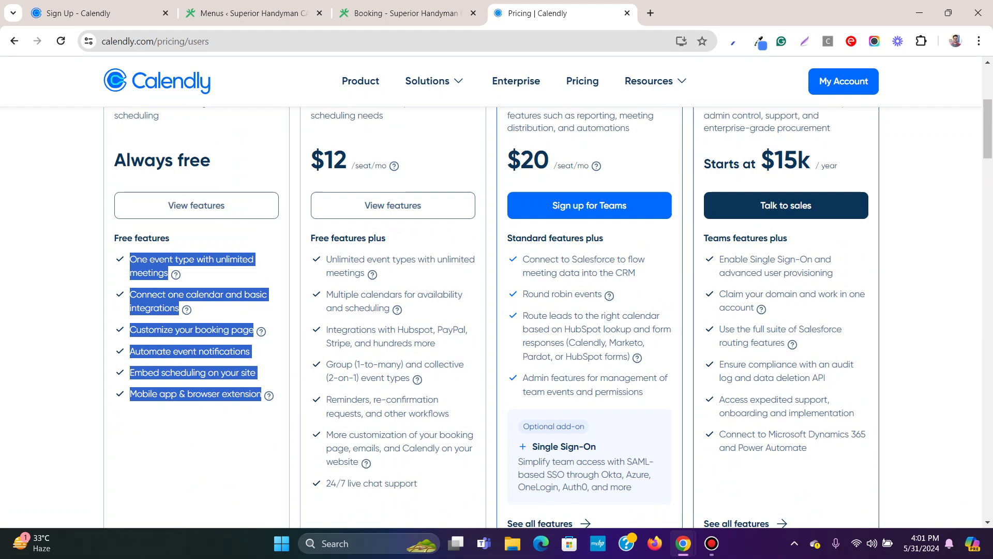
pyautogui.scroll(3, 497, 291)
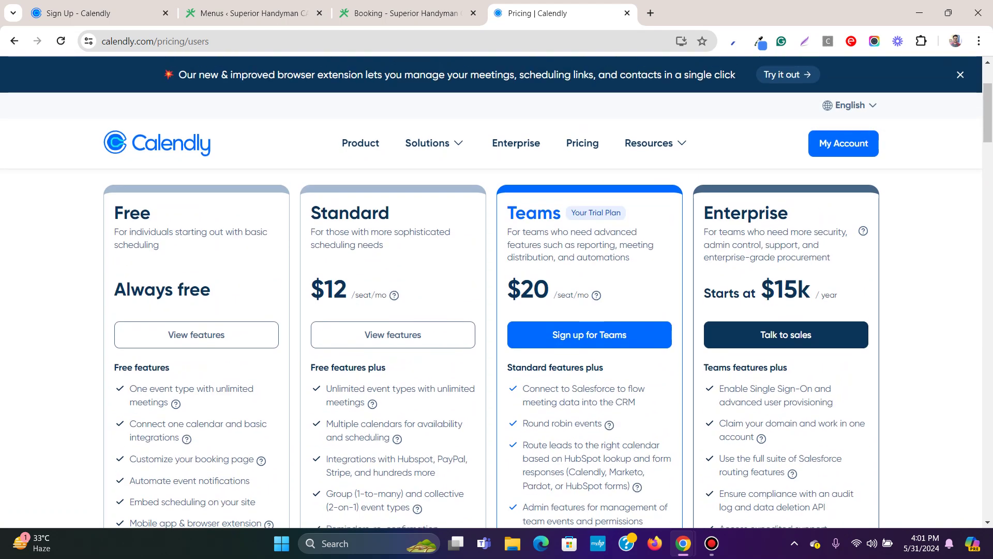
pyautogui.click(399, 13)
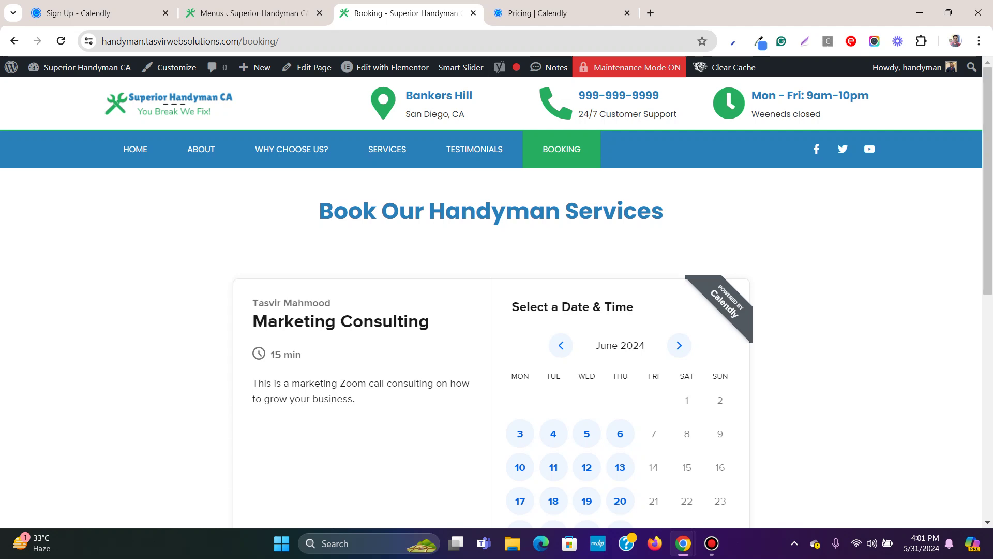
pyautogui.scroll(-3, 497, 311)
pyautogui.scroll(3, 496, 310)
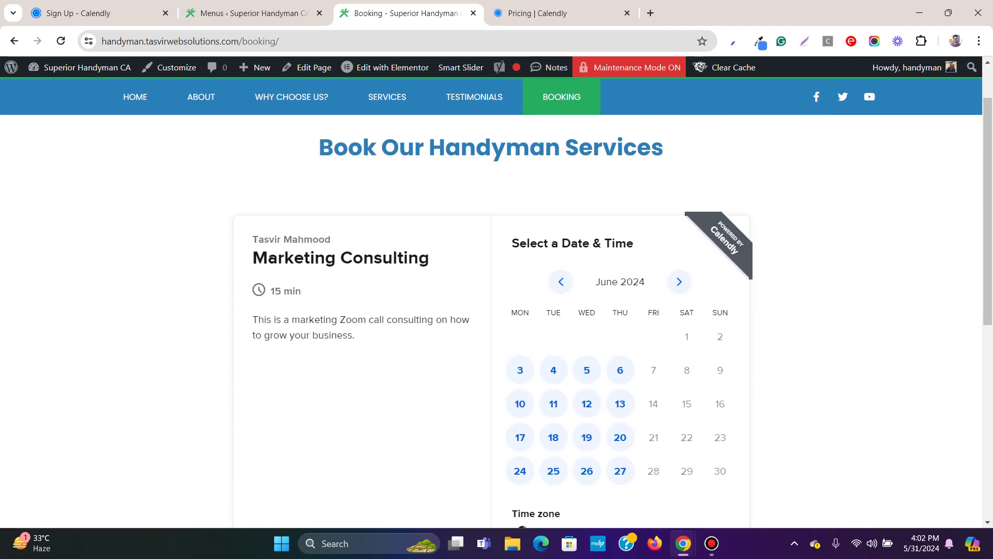